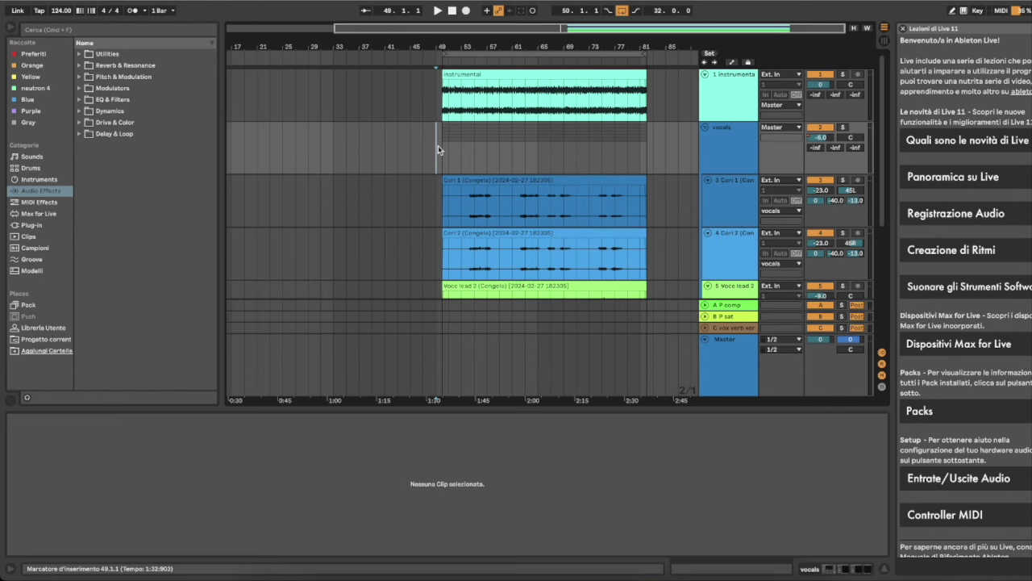
# Step: Play the full mix and bring up the effect chain of the Voce lead 2 track
pyautogui.press('space')
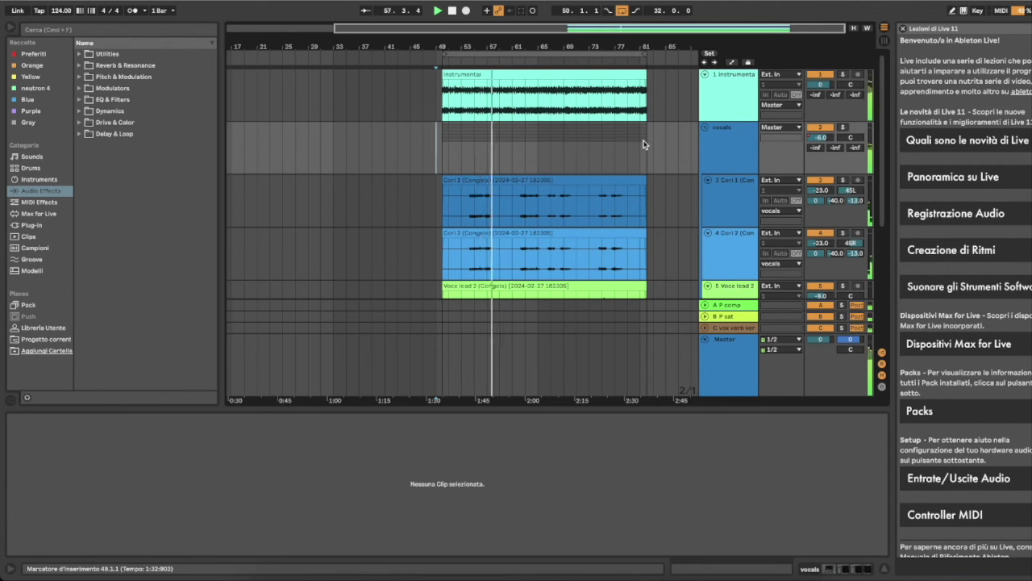
pyautogui.scroll(-2, 629, 169)
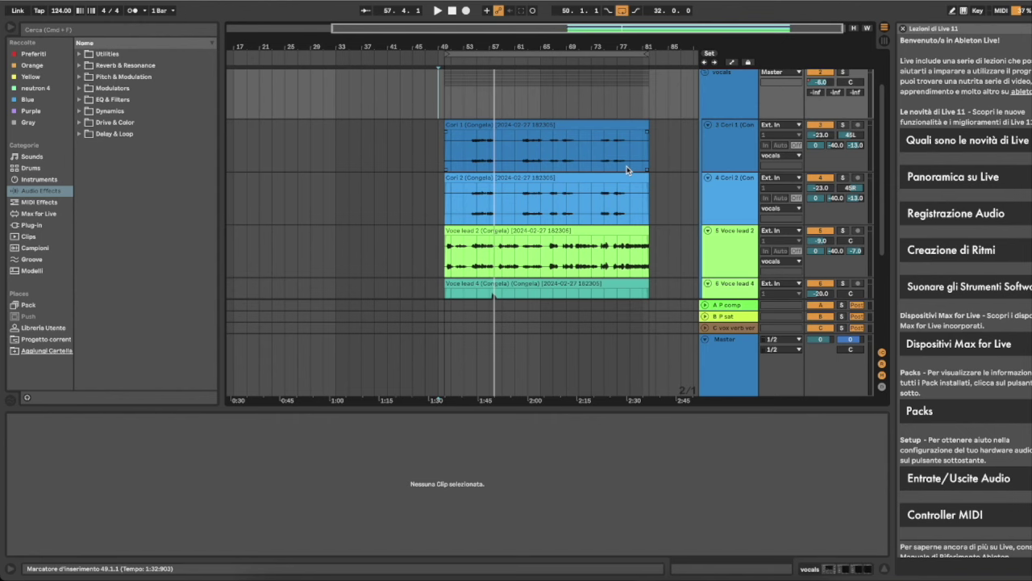
pyautogui.scroll(-2, 634, 165)
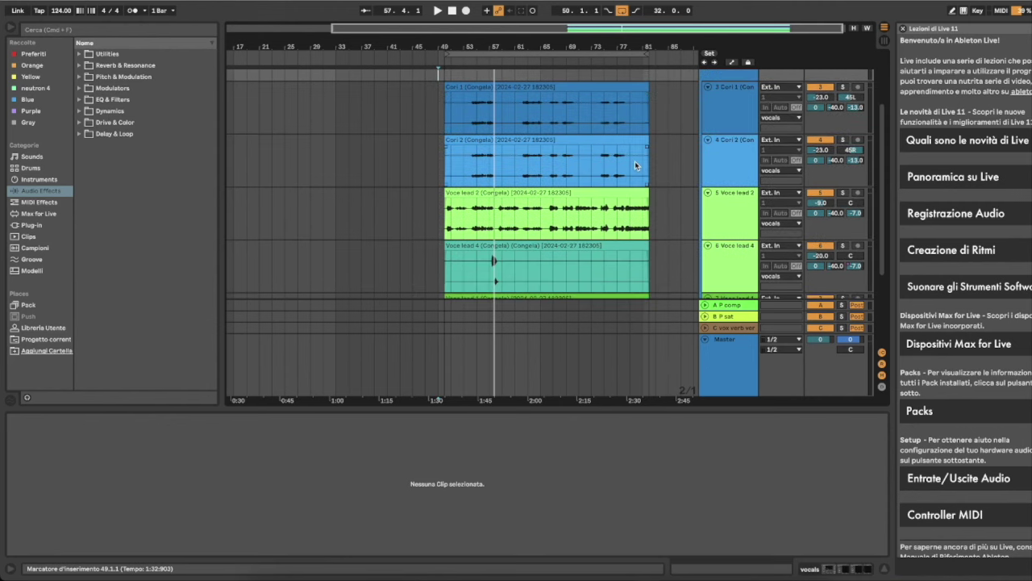
pyautogui.click(723, 205)
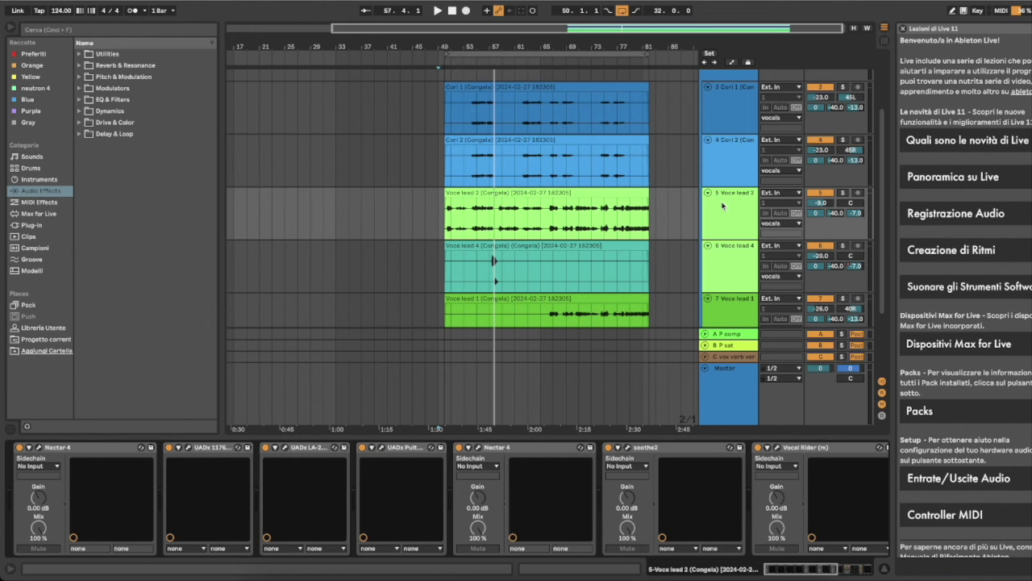
pyautogui.click(722, 206)
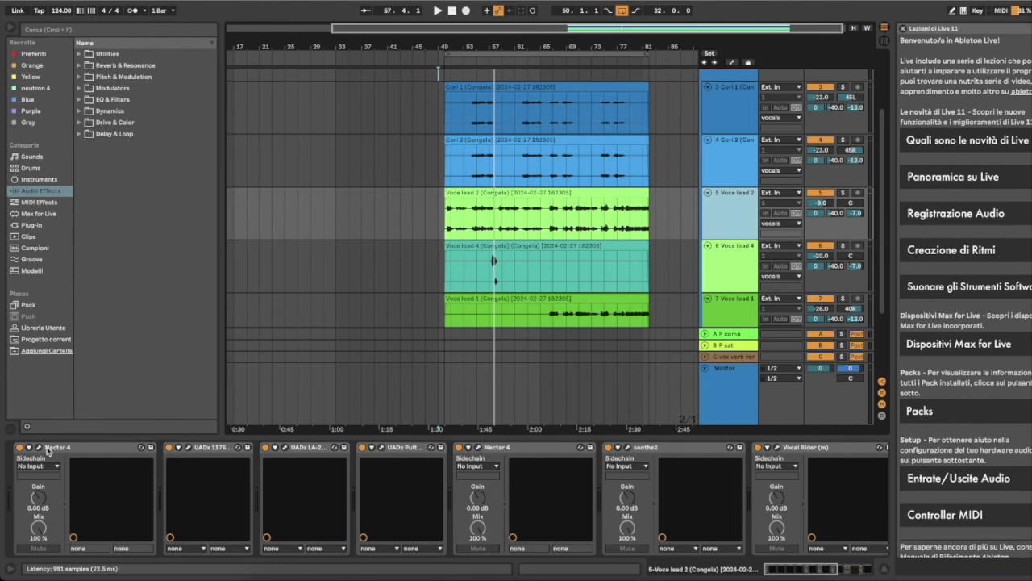
# Step: Deactivate the Cori 1, Cori 2, Voce lead 4, Voce lead 1 and Voce lead 3 tracks together
pyautogui.click(732, 158)
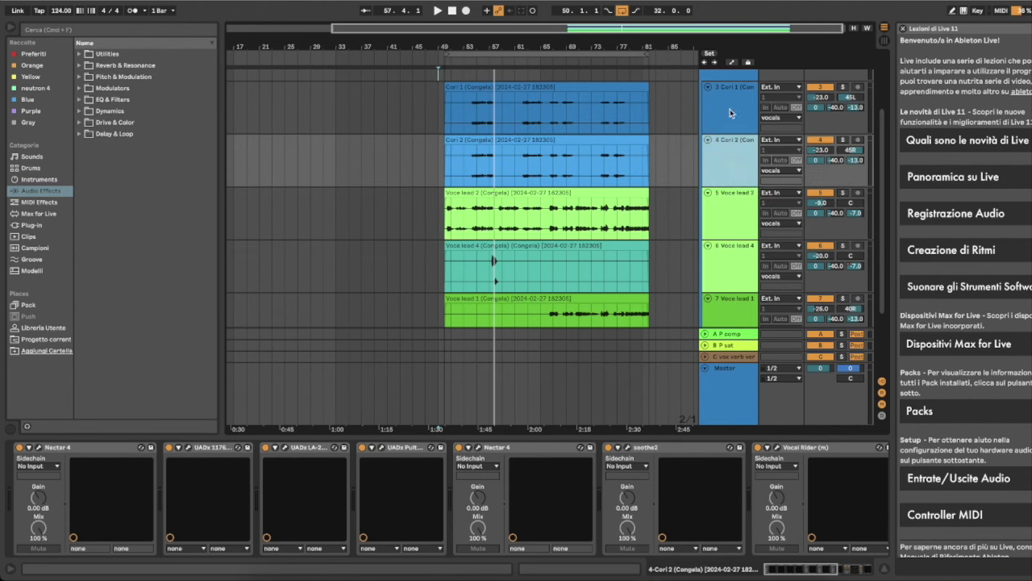
pyautogui.keyDown('super'); pyautogui.click(730, 112); pyautogui.keyUp('super')
pyautogui.scroll(-3, 730, 112)
pyautogui.keyDown('super'); pyautogui.click(732, 162); pyautogui.keyUp('super')
pyautogui.keyDown('super'); pyautogui.click(730, 217); pyautogui.keyUp('super')
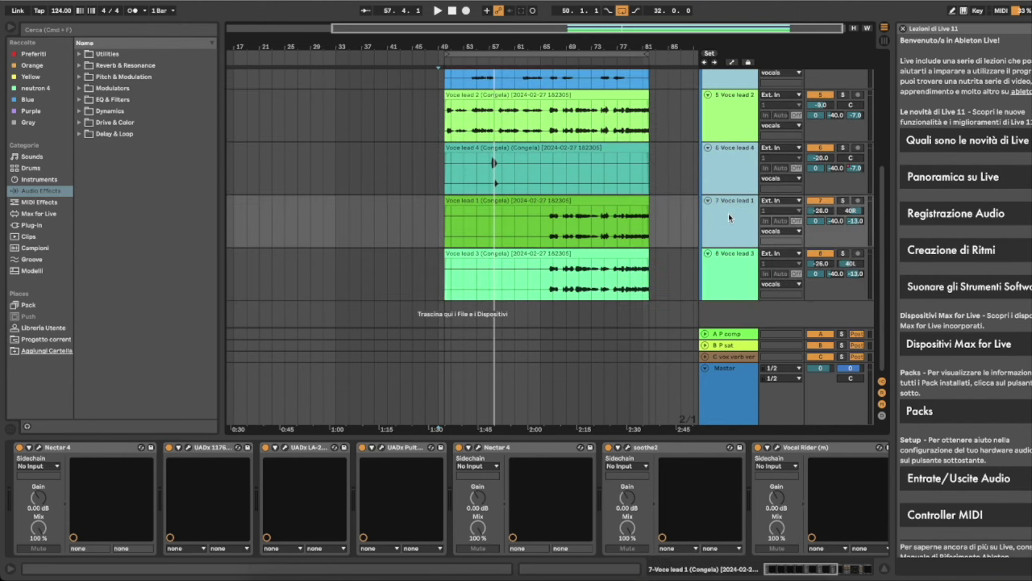
pyautogui.keyDown('super'); pyautogui.click(746, 277); pyautogui.keyUp('super')
# Step: Place the insert marker at the start of the Voce lead 2 clip and review that track's full effect chain
pyautogui.click(511, 120)
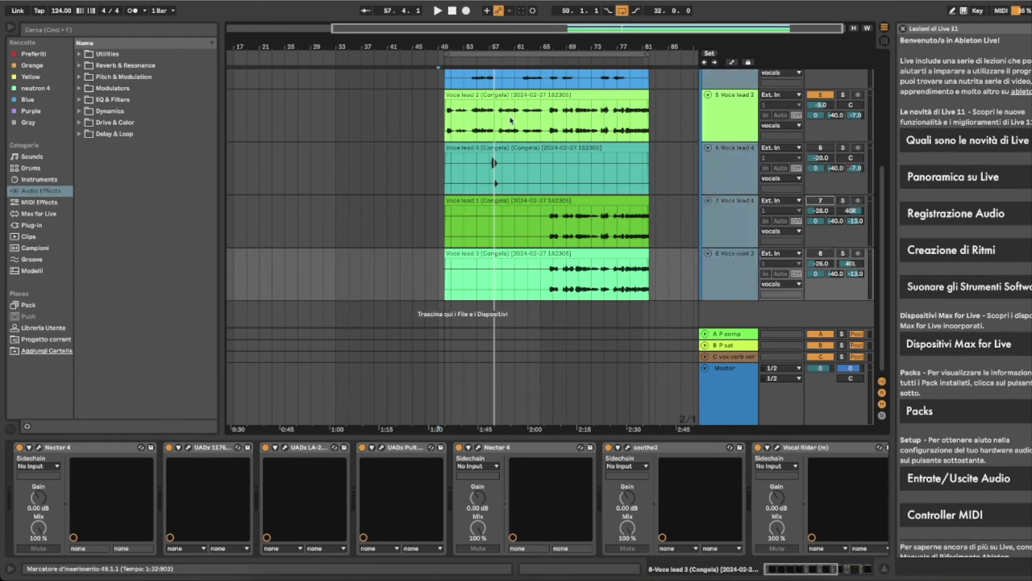
pyautogui.click(449, 119)
pyautogui.click(731, 122)
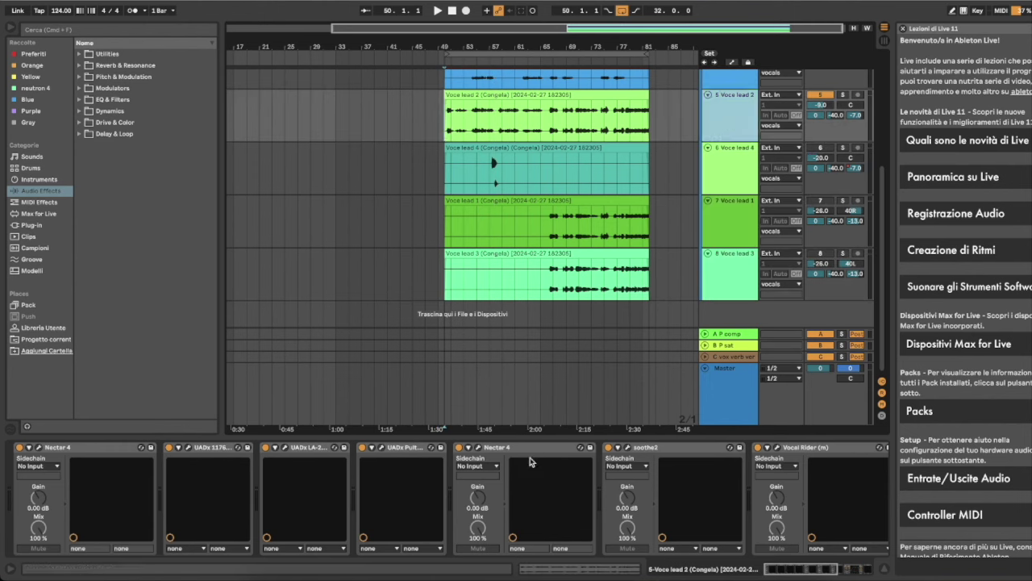
pyautogui.hscroll(10, 530, 462)
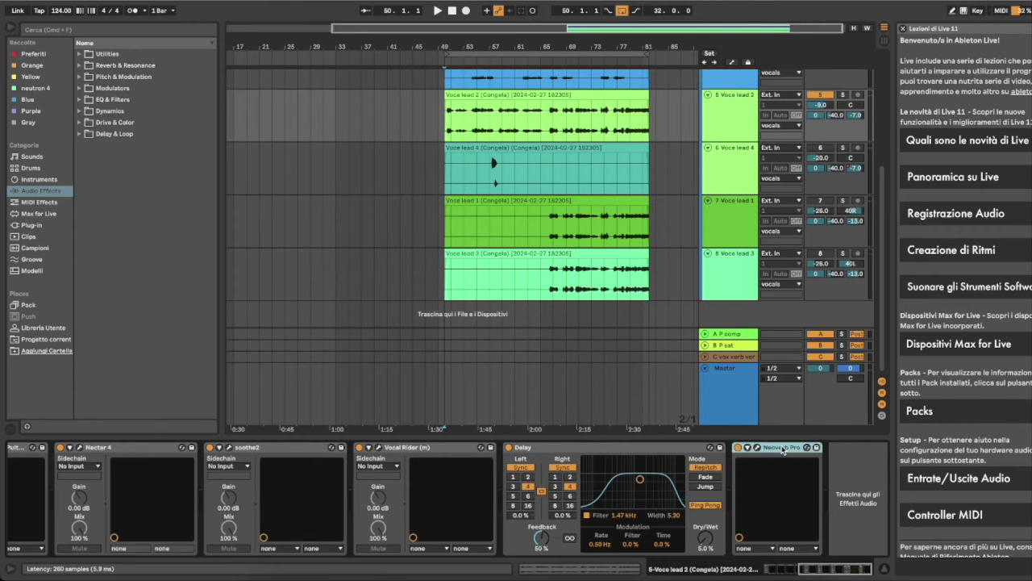
pyautogui.hscroll(-10, 586, 495)
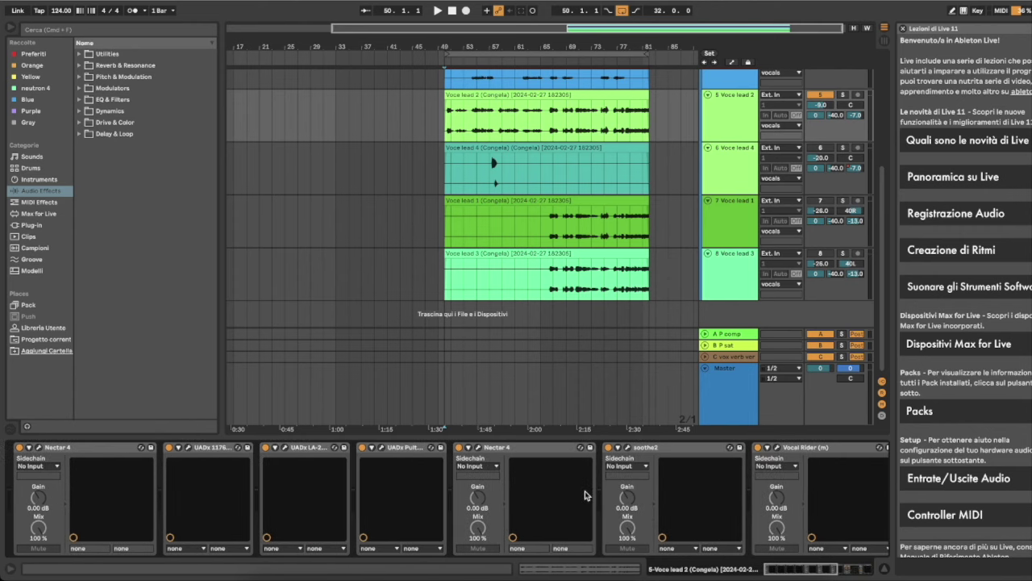
# Step: Turn off all devices after the first Nectar 4 on Voce lead 2, and inspect the bands of Nectar's EQ 1
pyautogui.keyDown('shift'); pyautogui.click(202, 449); pyautogui.keyUp('shift')
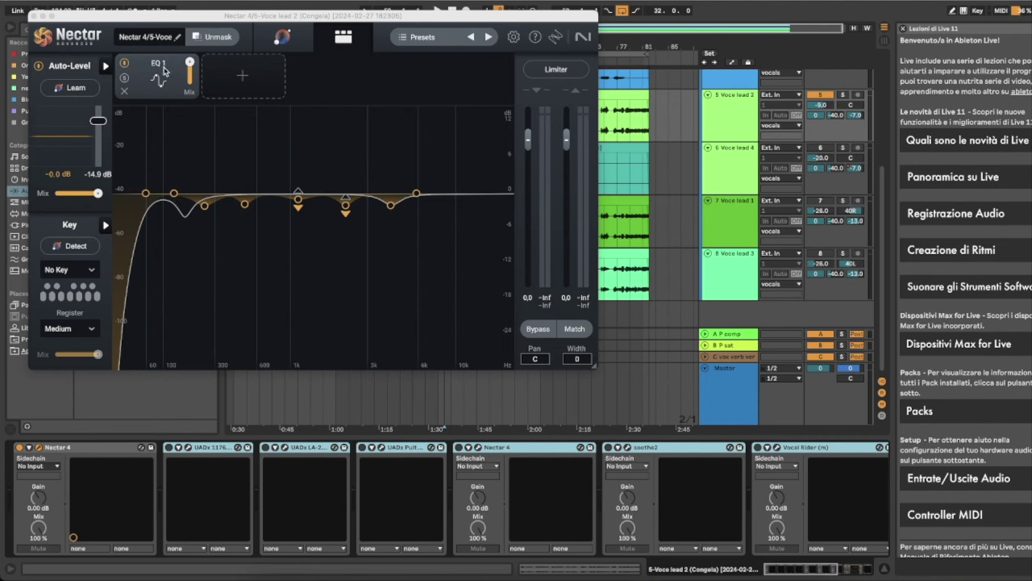
pyautogui.click(204, 209)
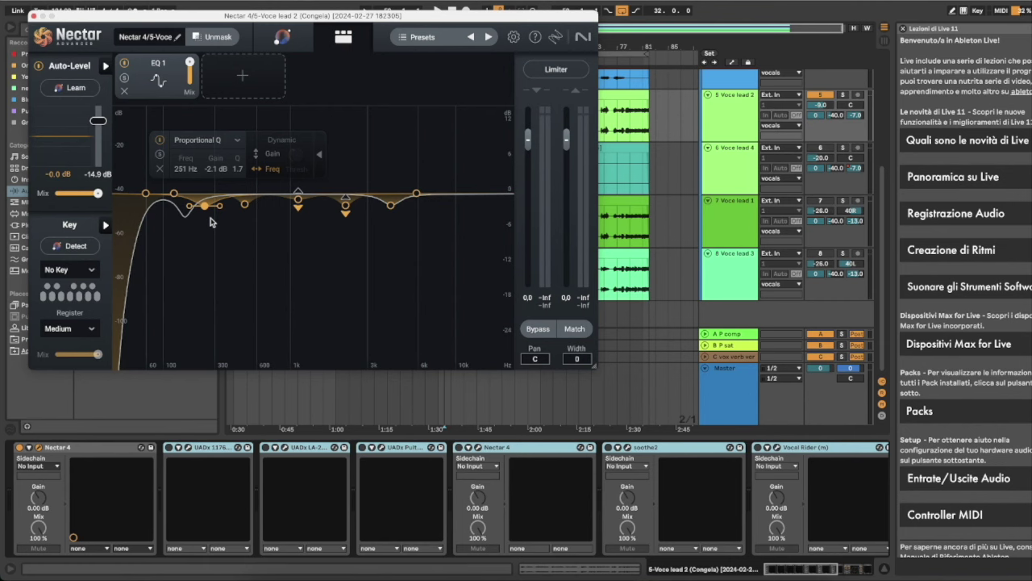
pyautogui.click(299, 202)
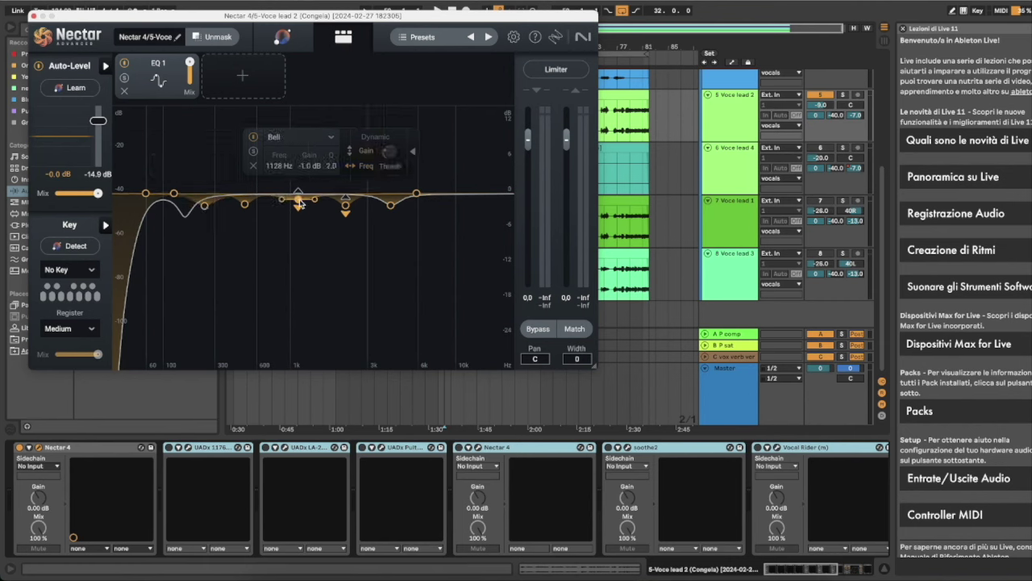
pyautogui.click(349, 209)
pyautogui.click(392, 207)
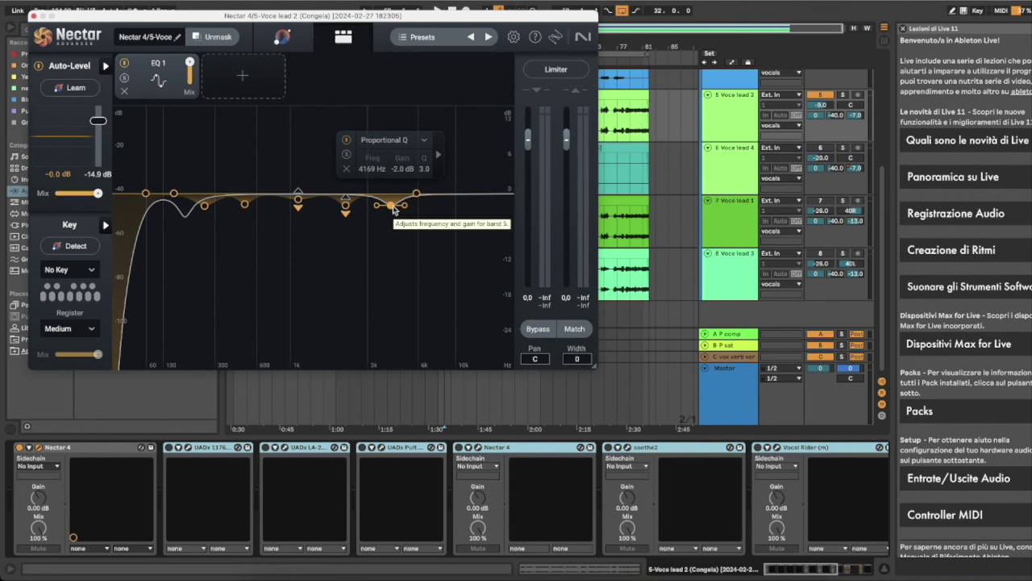
# Step: During playback, solo the vocals group and turn off the P comp, P sat and vox verb return tracks
pyautogui.press('space')
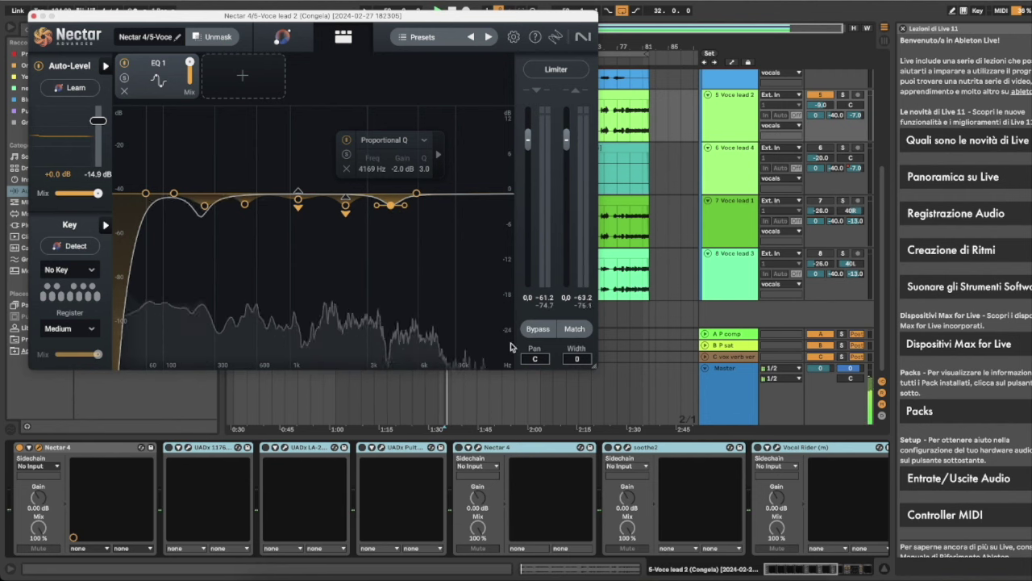
pyautogui.scroll(3, 827, 137)
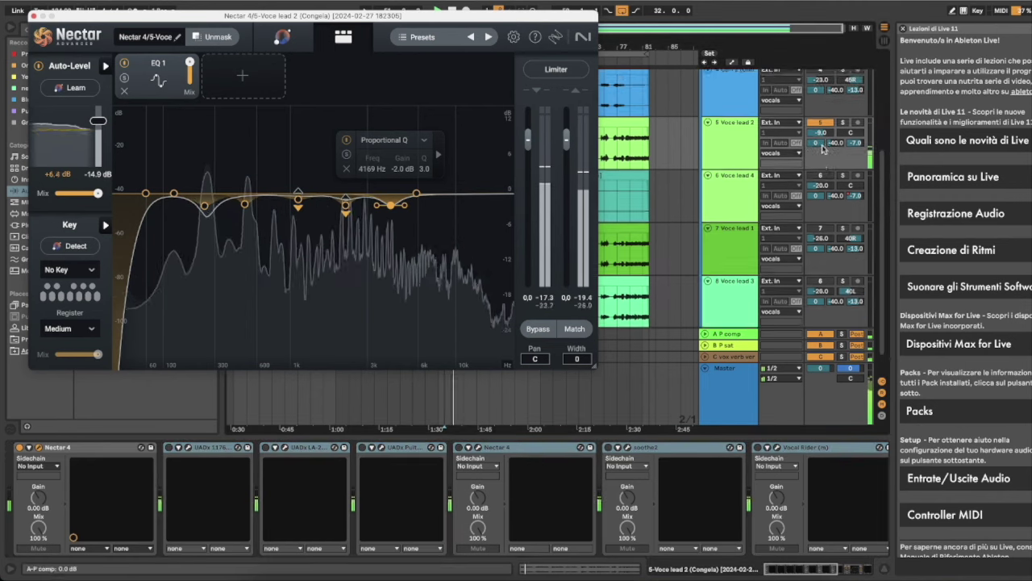
pyautogui.scroll(2, 827, 137)
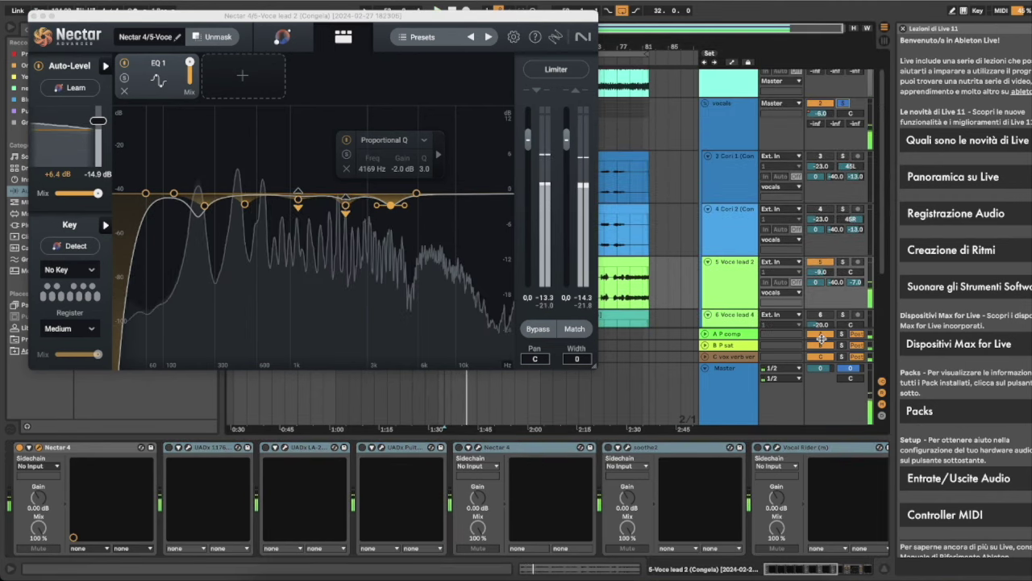
pyautogui.press('space')
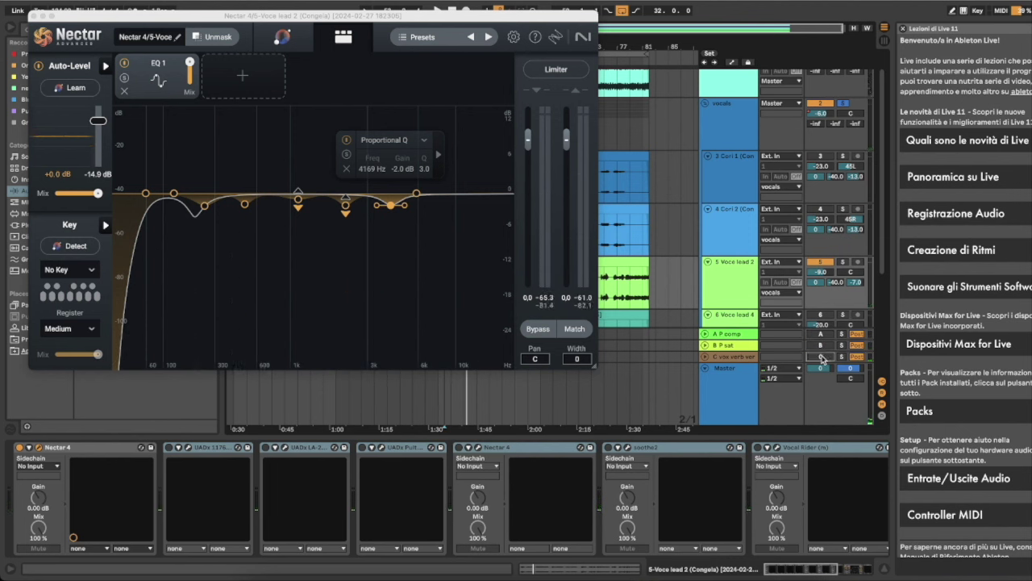
# Step: Compare the lead vocal with Nectar 4 bypassed and active during playback, and close the plugin window
pyautogui.press('space')
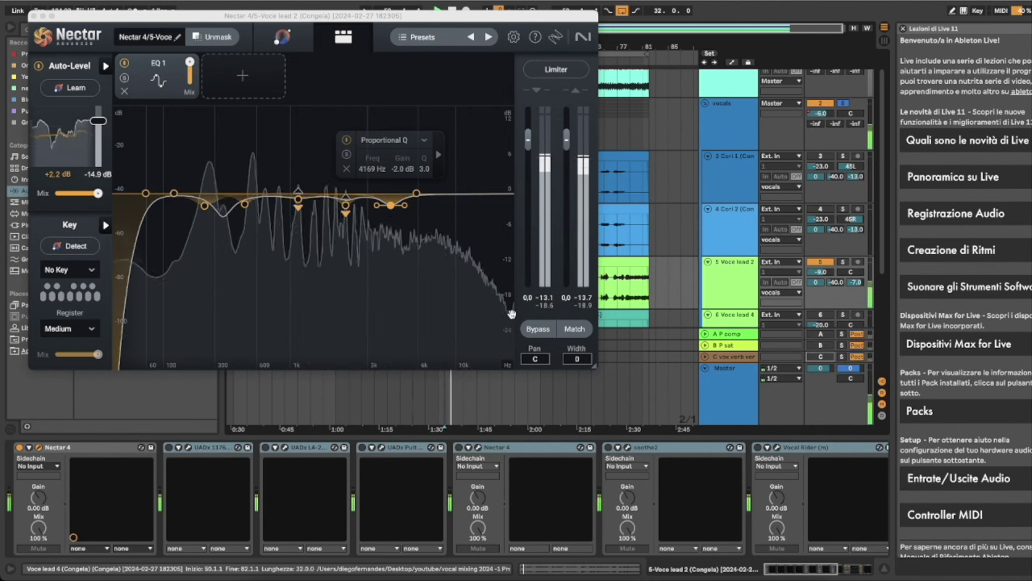
pyautogui.click(541, 331)
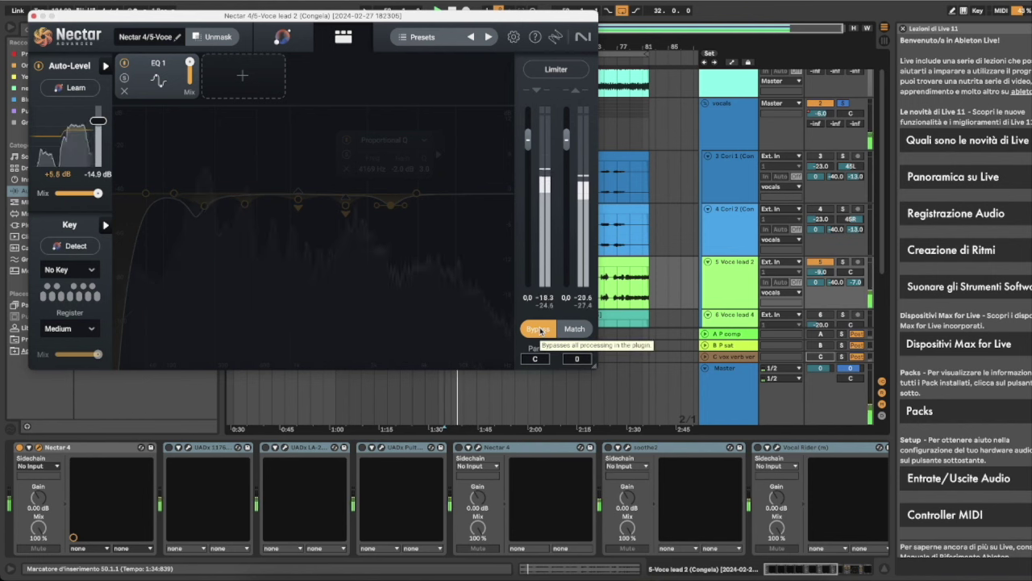
pyautogui.click(539, 329)
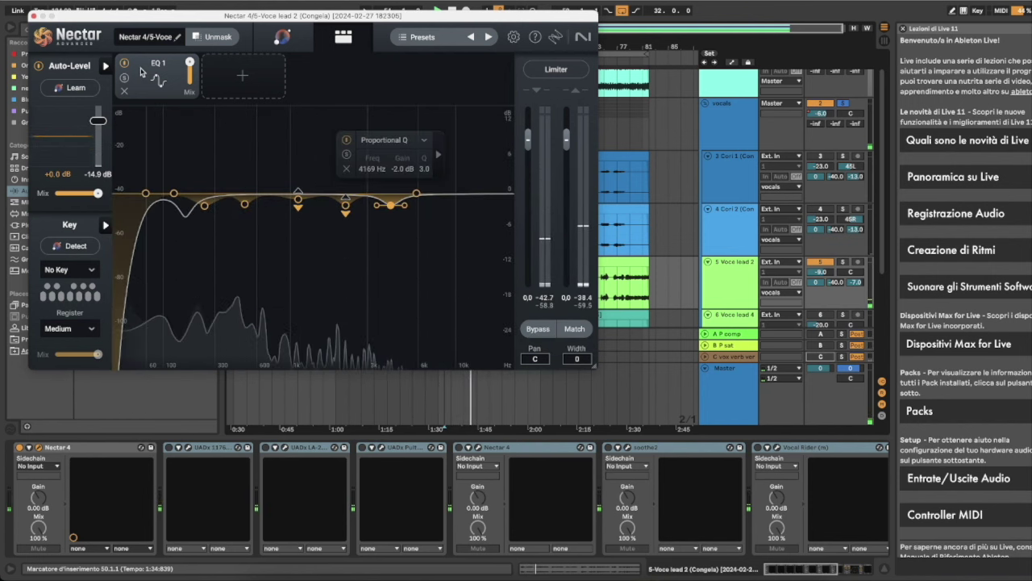
pyautogui.click(205, 207)
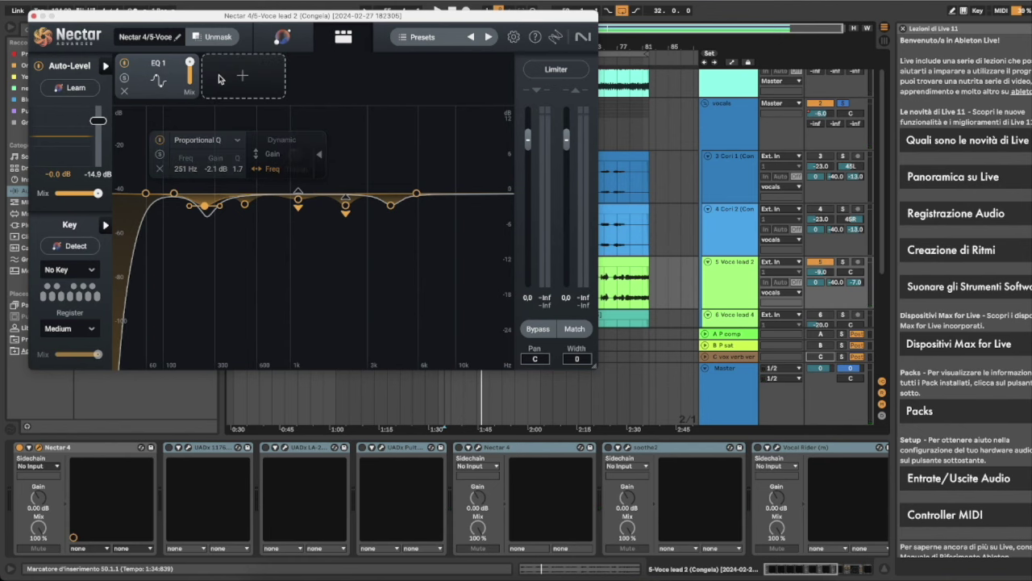
pyautogui.click(33, 15)
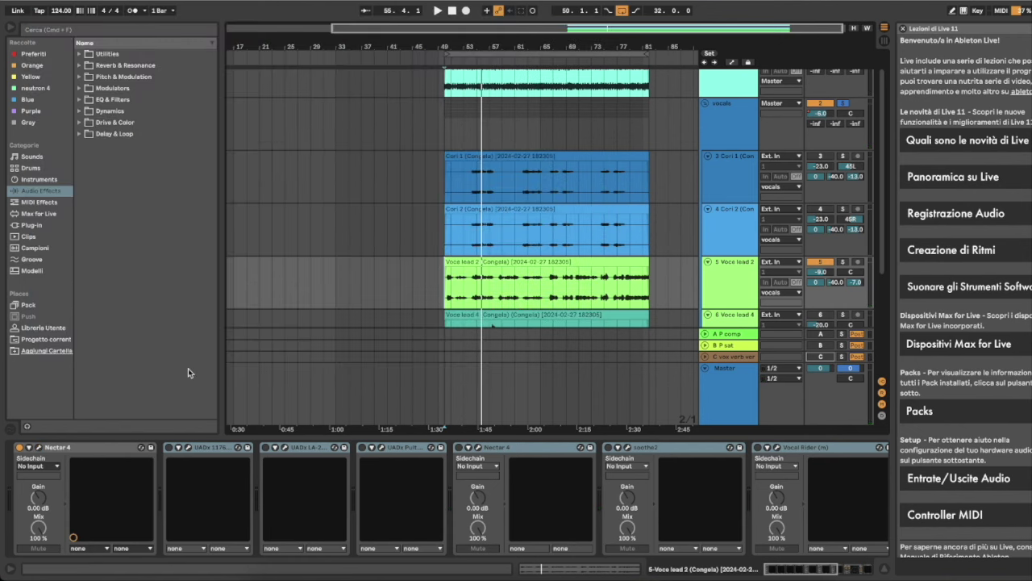
# Step: Open the UADx 1176 compressor on Voce lead 2 and play the vocal to watch its meter
pyautogui.click(188, 448)
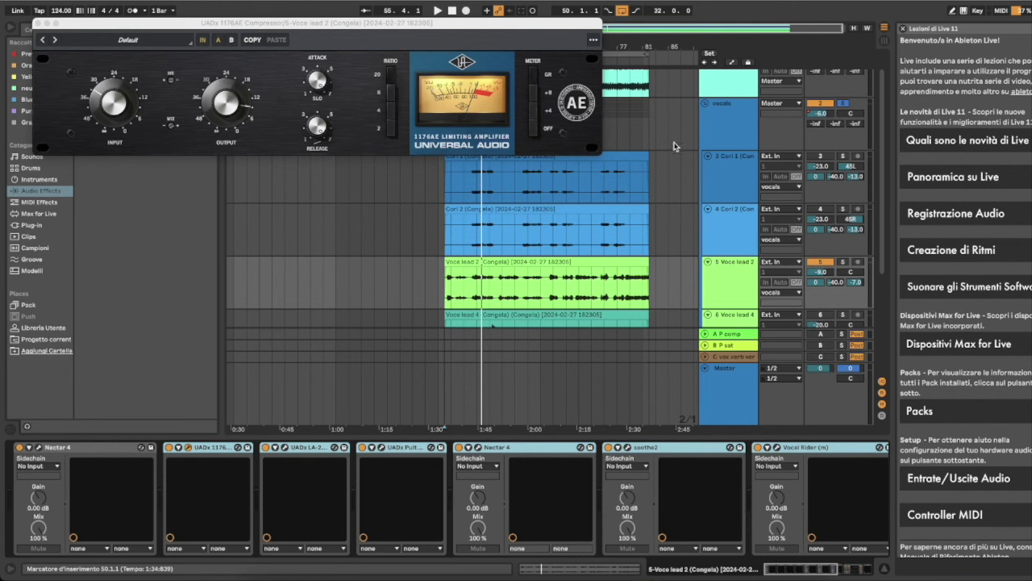
pyautogui.press('space')
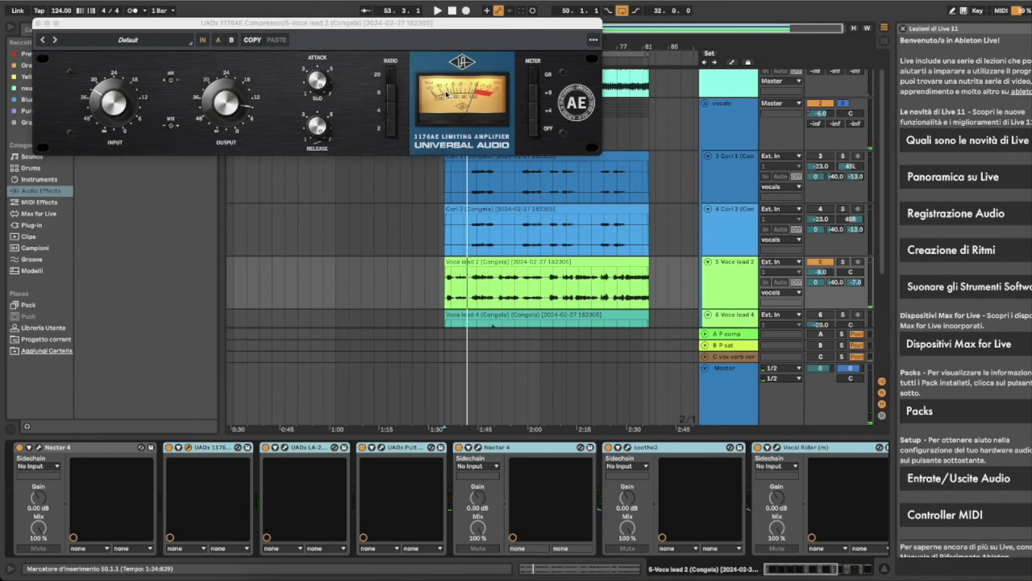
pyautogui.press('space')
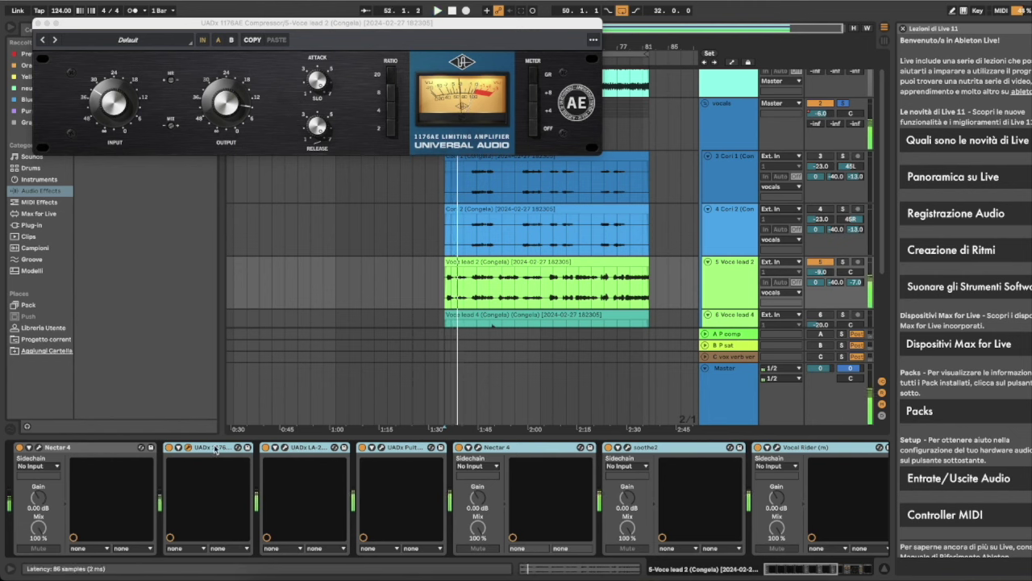
# Step: Turn off the devices after the first Nectar 4, re-enable only the UADx 1176 and play the vocal
pyautogui.press('space')
pyautogui.click(171, 447)
pyautogui.click(231, 448)
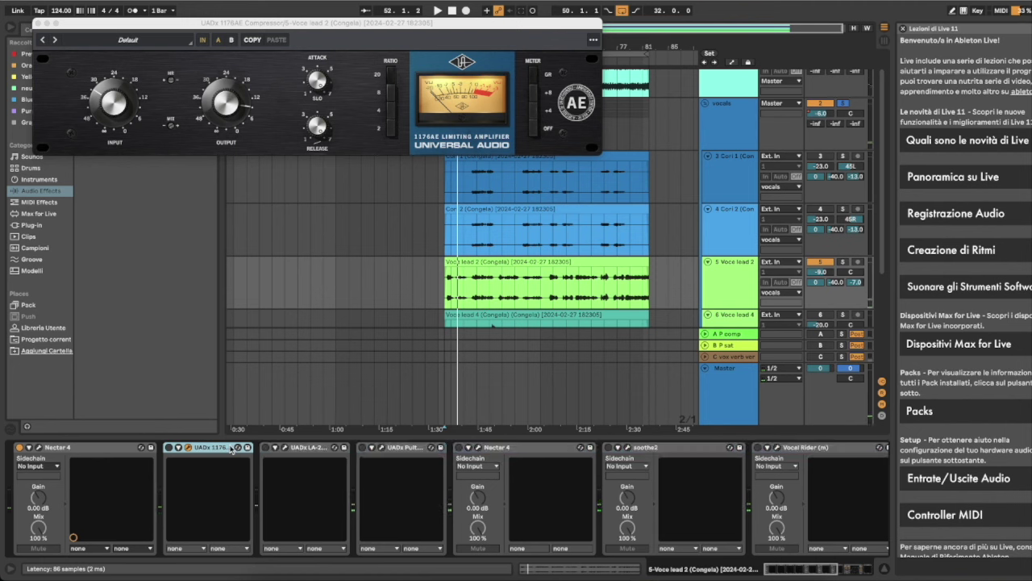
pyautogui.click(169, 447)
pyautogui.press('space')
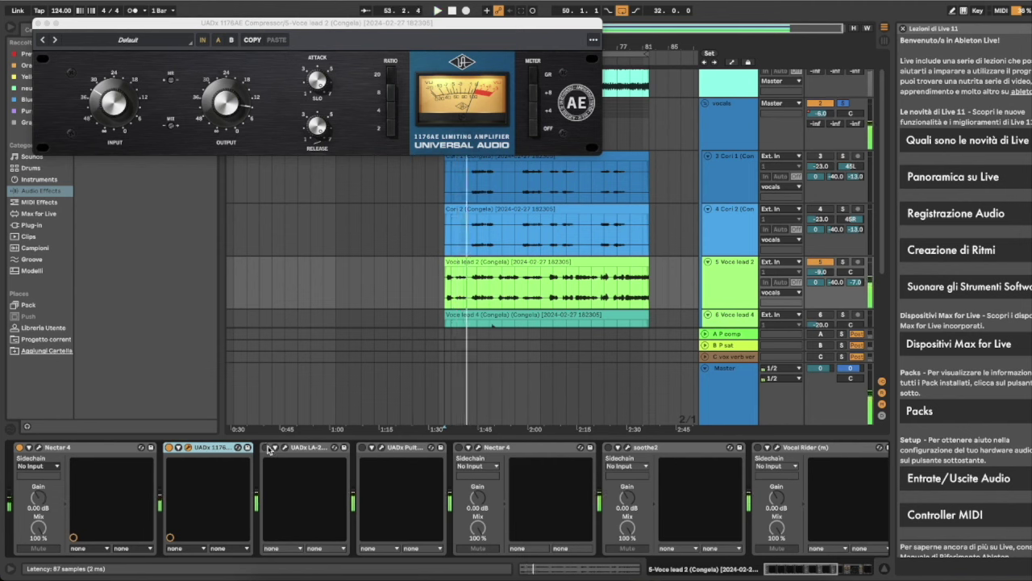
# Step: Enable and open the UADx LA-2A compressor, close the 1176 window and play the vocal through it
pyautogui.click(264, 448)
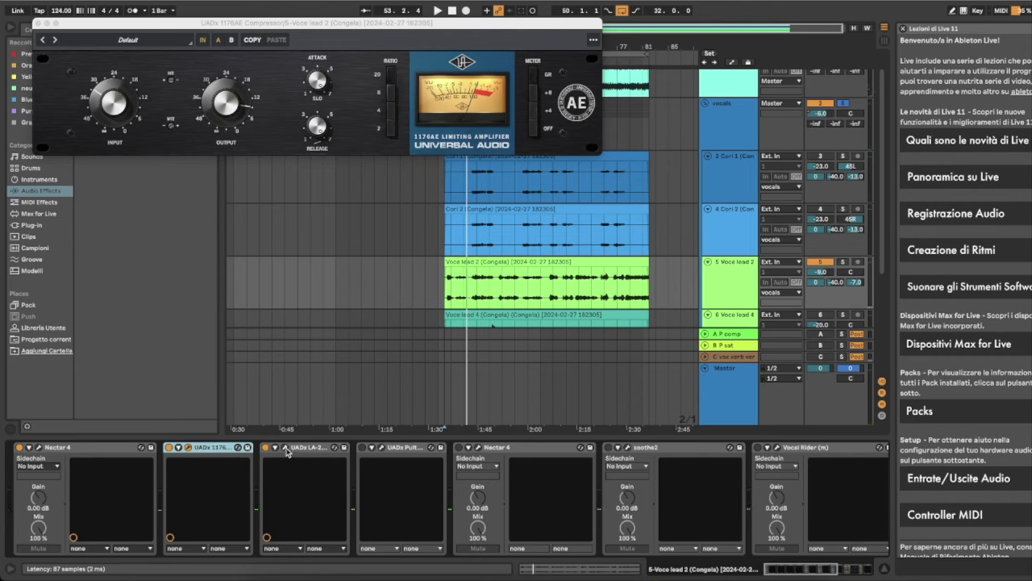
pyautogui.click(286, 448)
pyautogui.moveTo(210, 36); pyautogui.dragTo(379, 57)
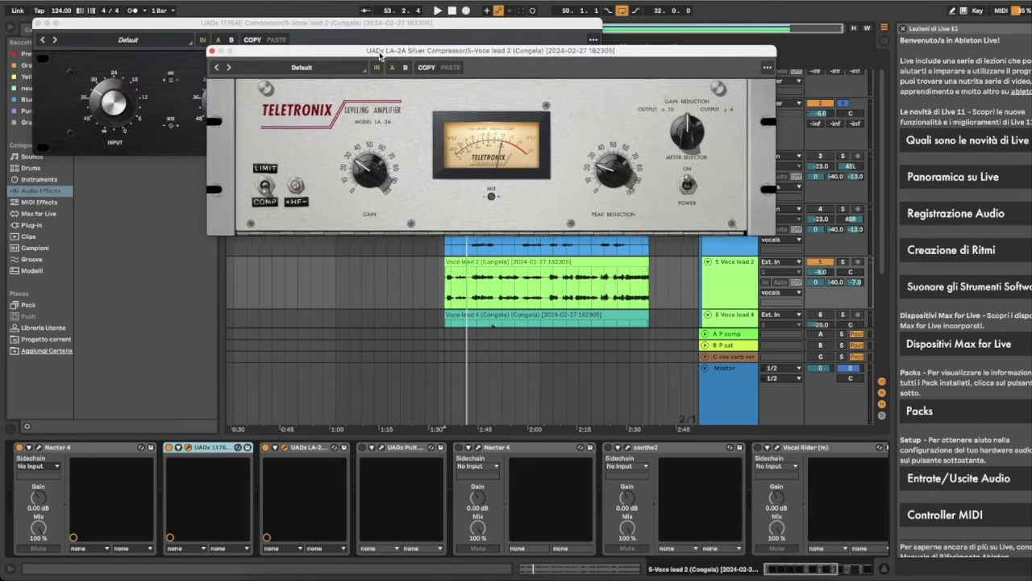
pyautogui.click(37, 24)
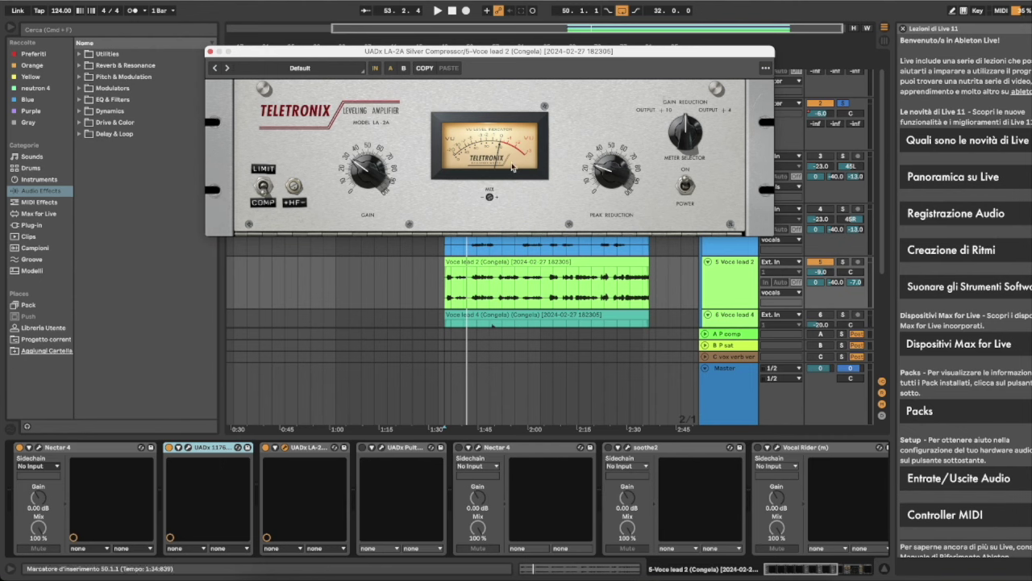
pyautogui.press('space')
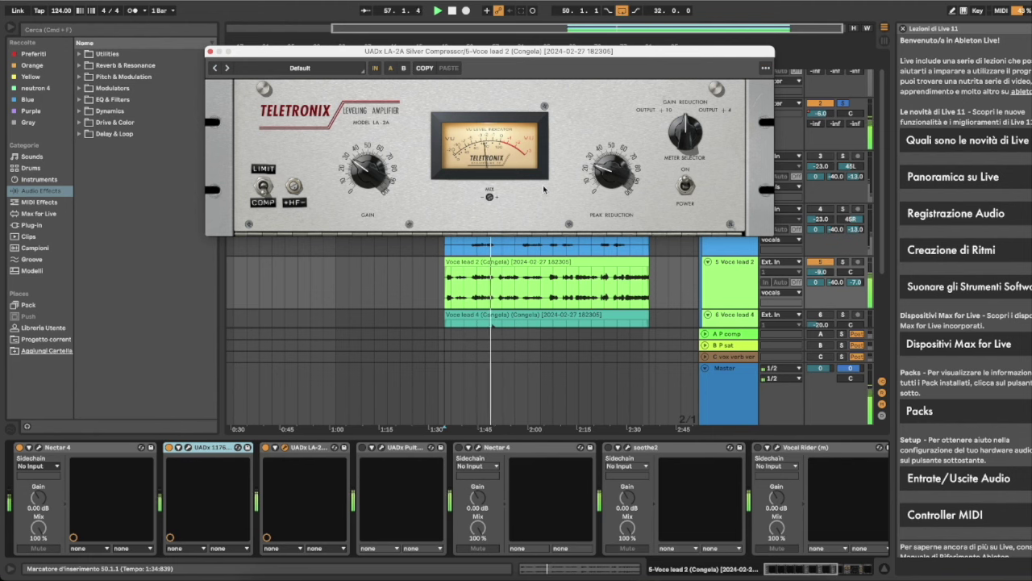
# Step: Compare the vocal during playback with the first Nectar 4, UADx 1176 and UADx LA-2A bypassed together and active
pyautogui.click(107, 445)
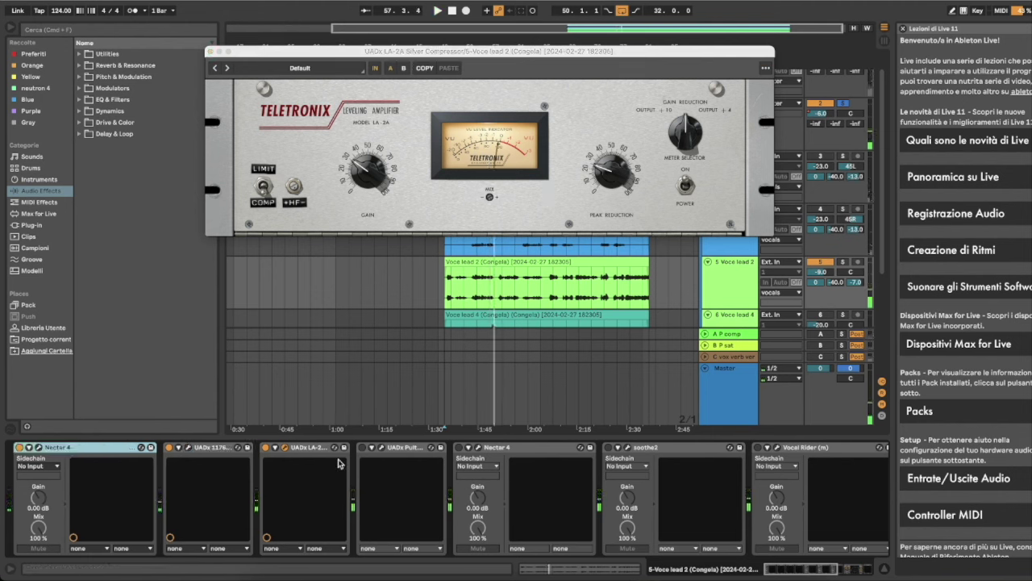
pyautogui.keyDown('shift'); pyautogui.click(313, 448); pyautogui.keyUp('shift')
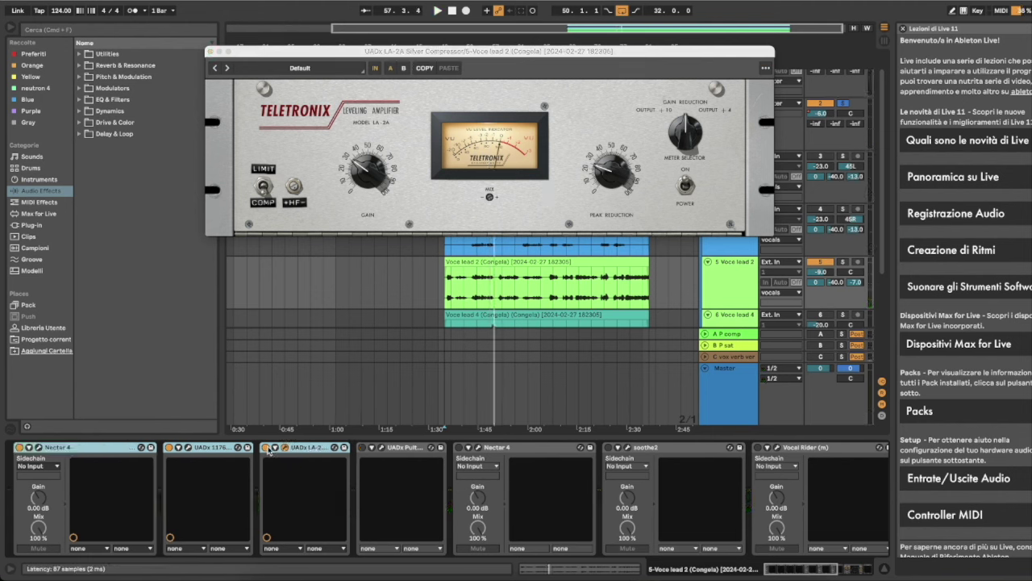
pyautogui.press('space')
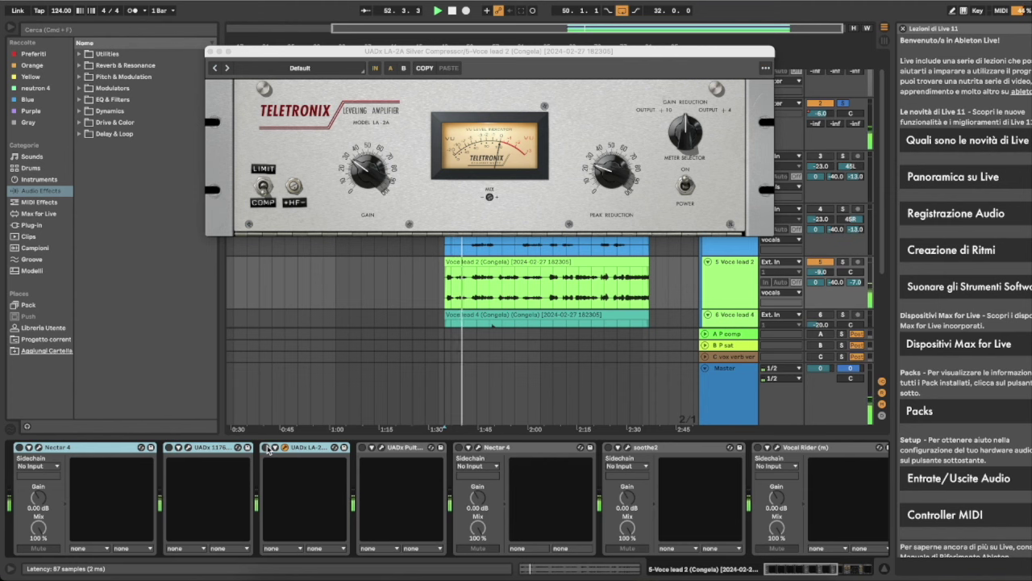
pyautogui.click(267, 448)
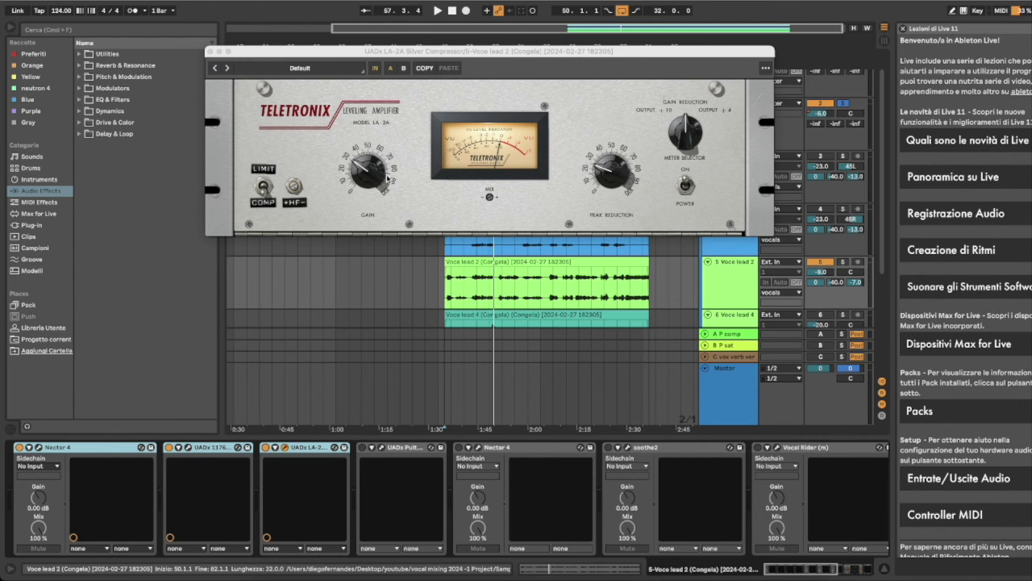
# Step: Close the LA-2A window, then enable and open the UADx Pultec EQP-1A on Voce lead 2
pyautogui.click(210, 51)
pyautogui.click(362, 447)
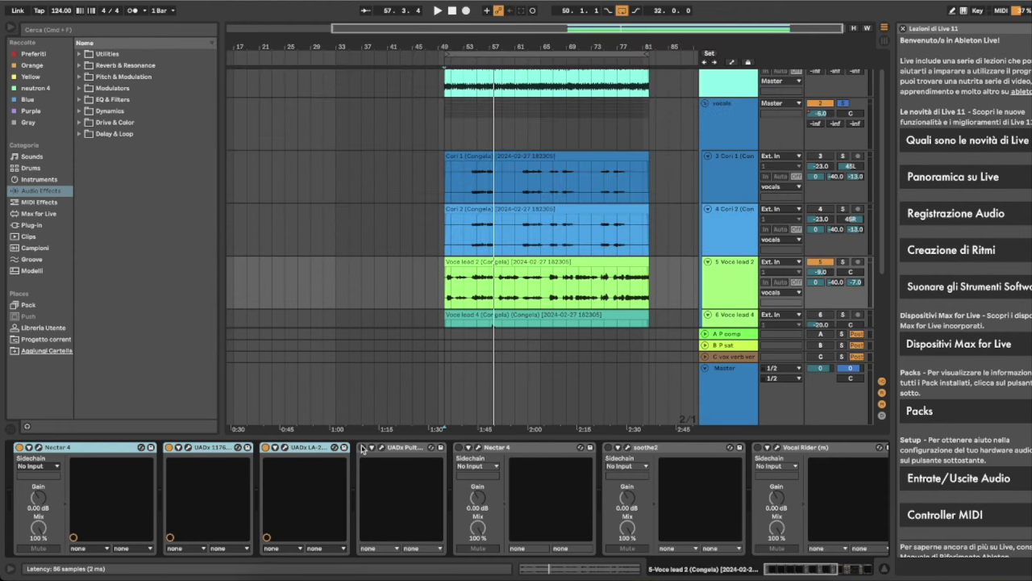
pyautogui.click(382, 448)
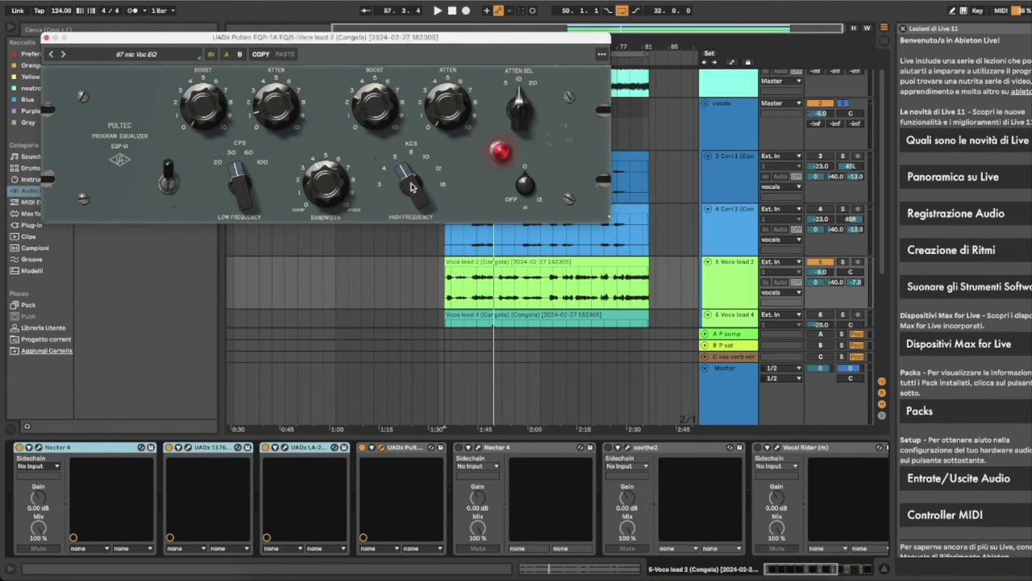
# Step: Compare the vocal during playback with only the UADx Pultec EQ bypassed and active, leaving it enabled
pyautogui.click(368, 447)
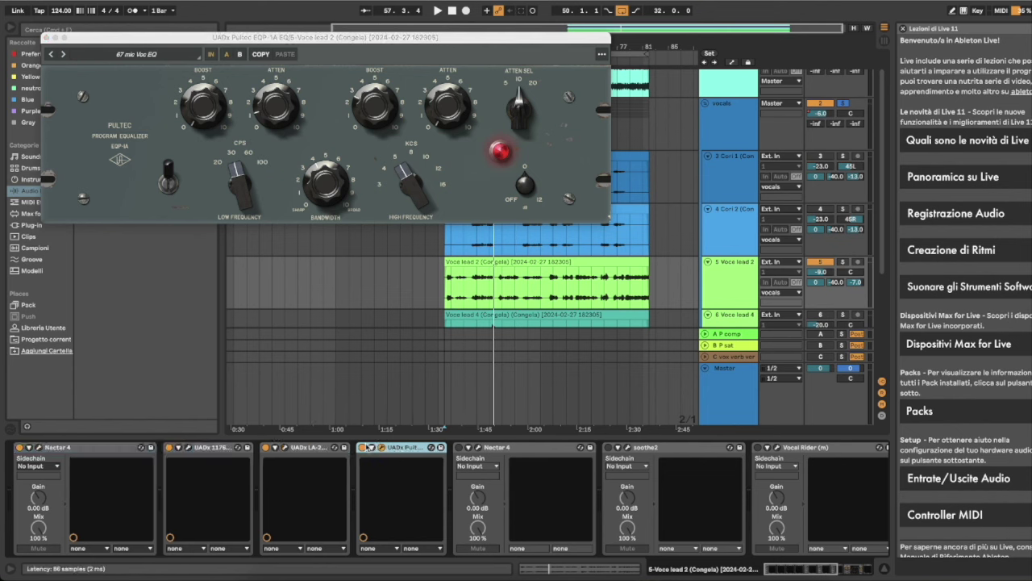
pyautogui.click(362, 447)
pyautogui.press('space')
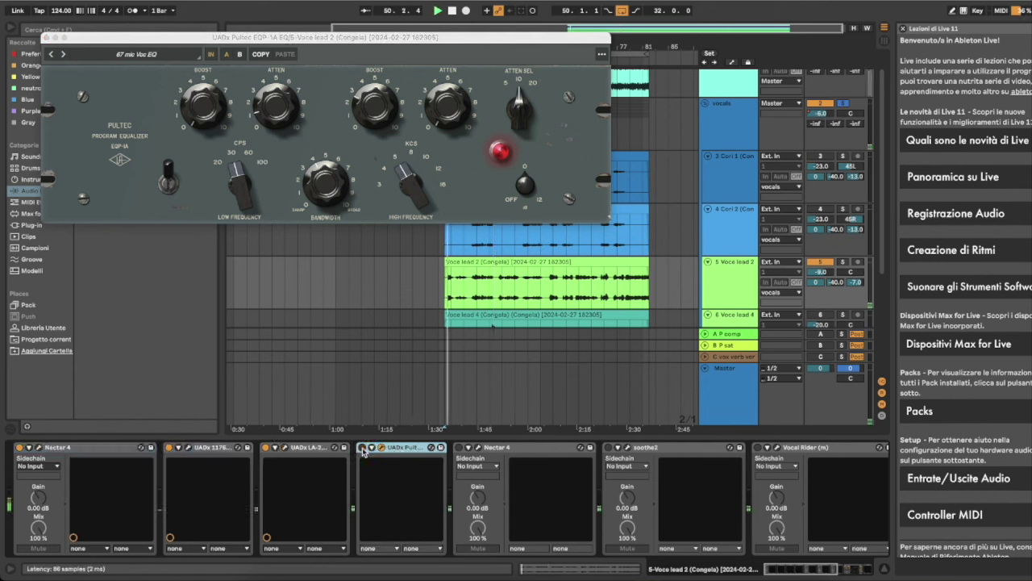
pyautogui.click(363, 447)
pyautogui.click(362, 448)
pyautogui.click(362, 448)
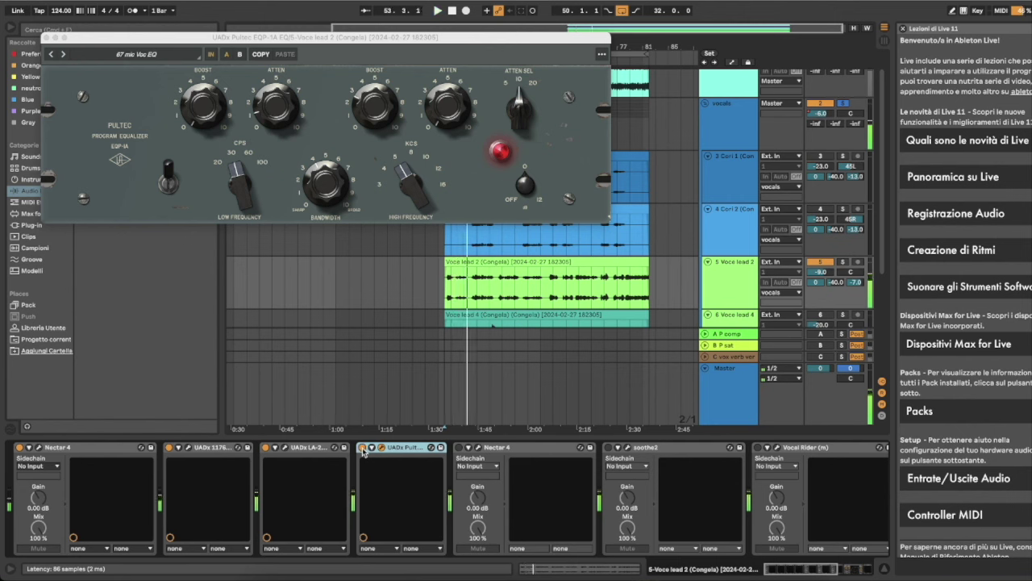
pyautogui.click(362, 448)
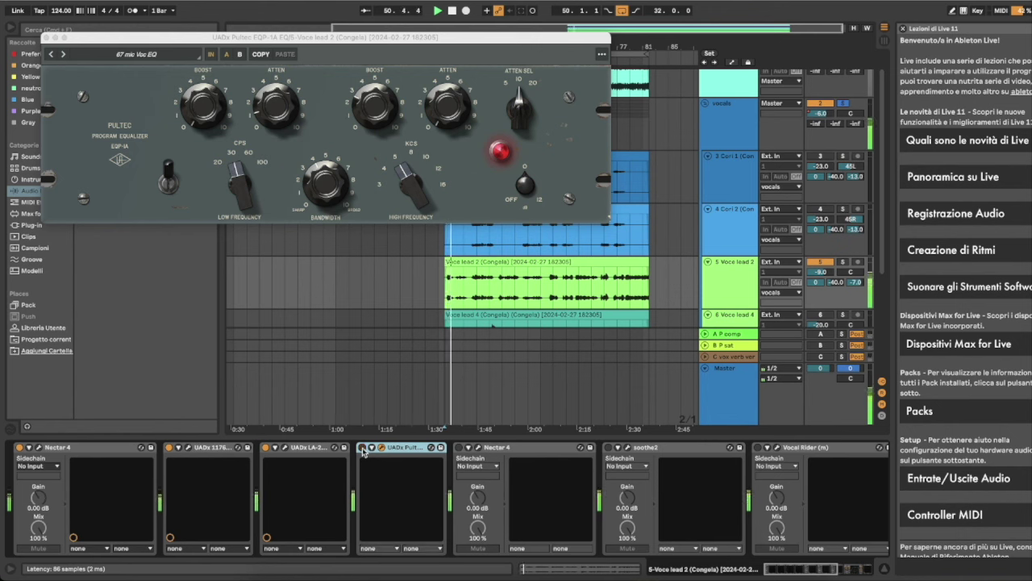
pyautogui.click(362, 448)
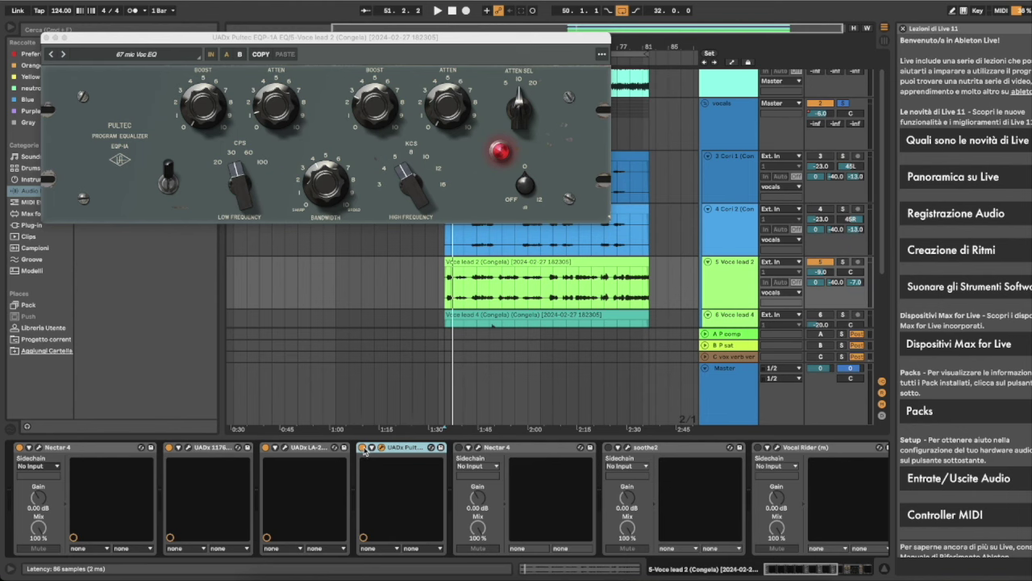
pyautogui.click(362, 448)
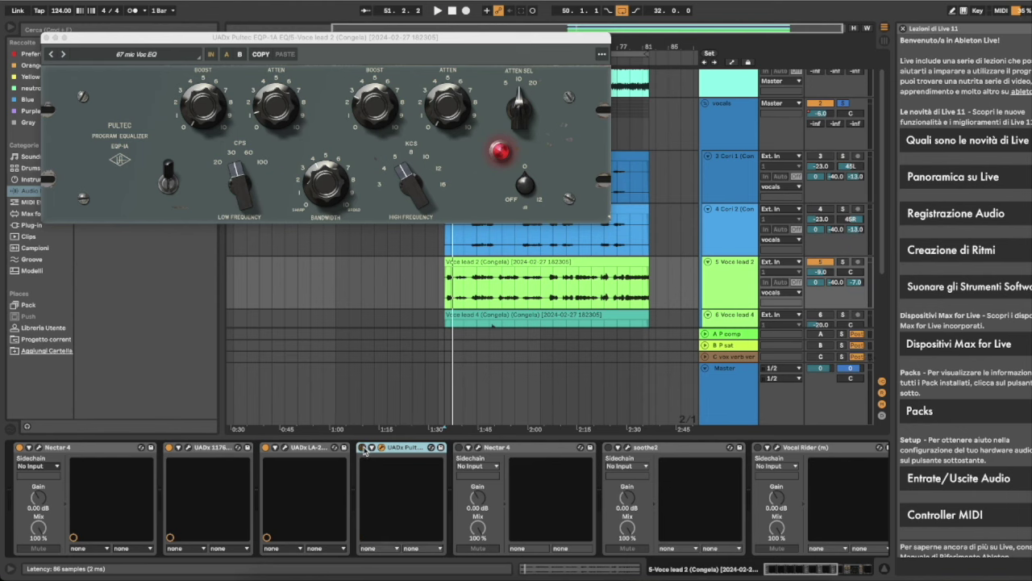
pyautogui.press('space')
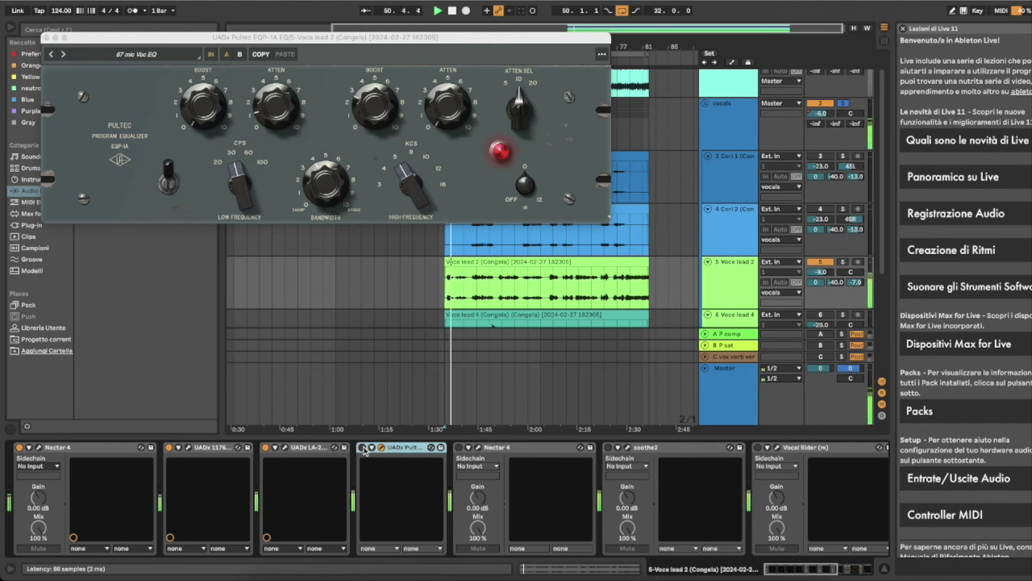
pyautogui.click(362, 448)
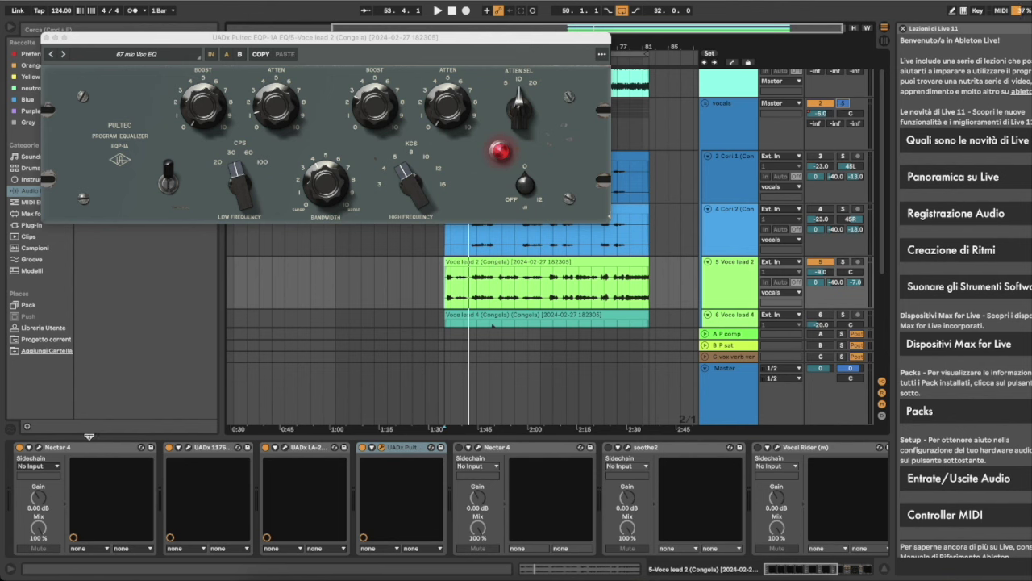
# Step: Compare the vocal during playback with the first four devices, Nectar 4 through the Pultec EQ, bypassed together and re-enabled
pyautogui.click(87, 448)
pyautogui.keyDown('shift'); pyautogui.click(409, 449); pyautogui.keyUp('shift')
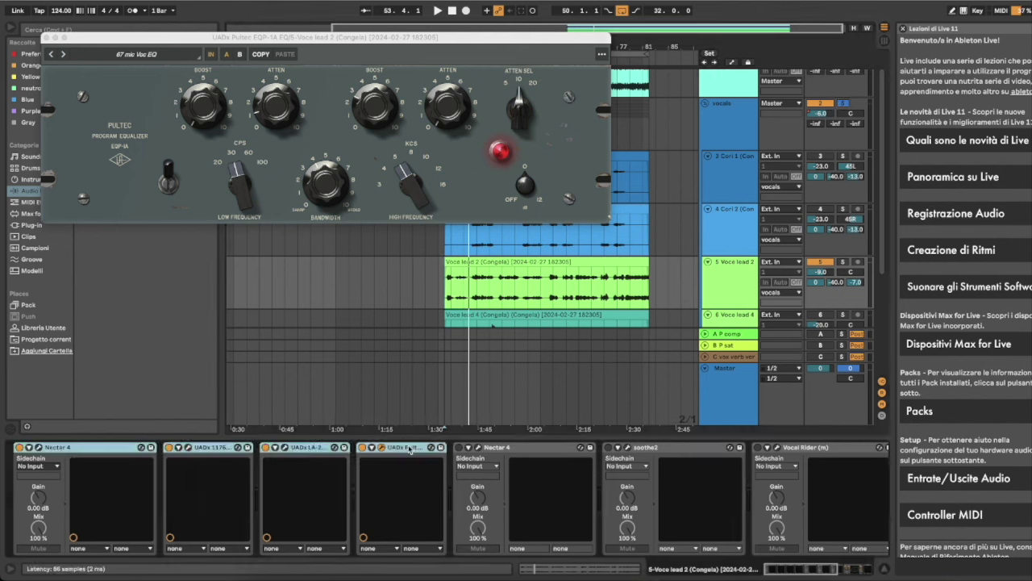
pyautogui.click(361, 449)
pyautogui.press('space')
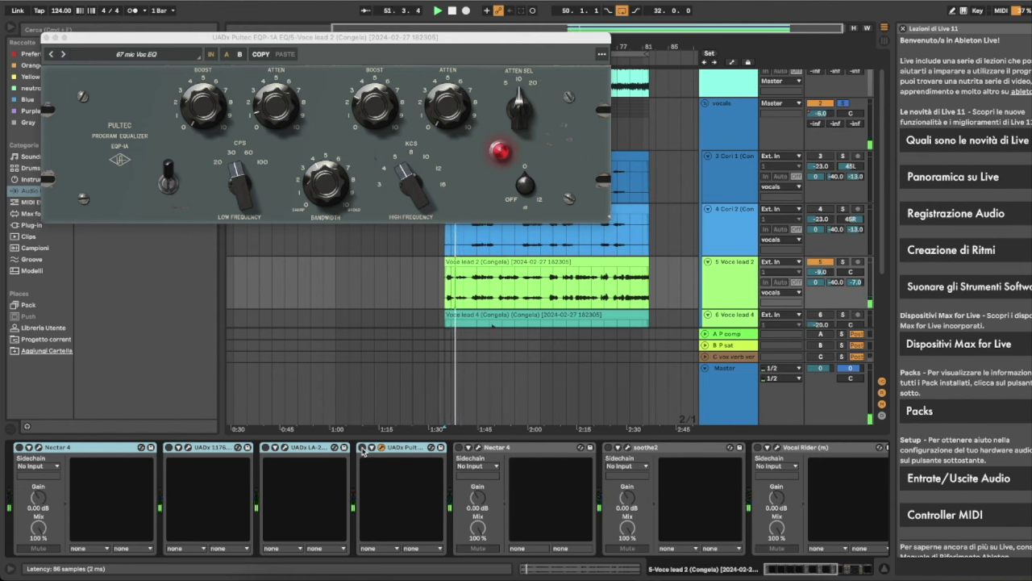
pyautogui.click(362, 447)
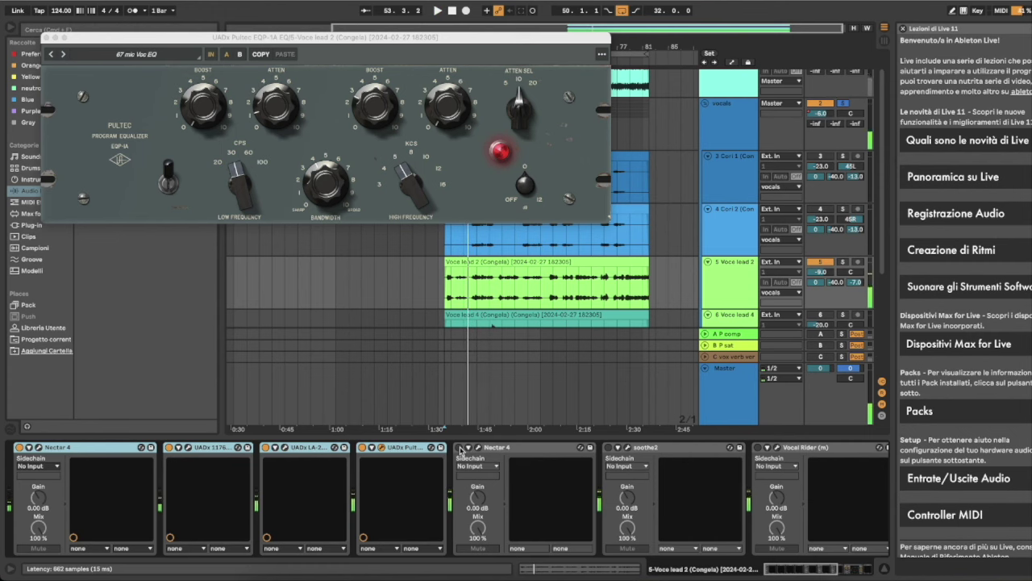
# Step: Enable and open the second Nectar 4 on Voce lead 2, and close the Pultec window behind it
pyautogui.click(460, 448)
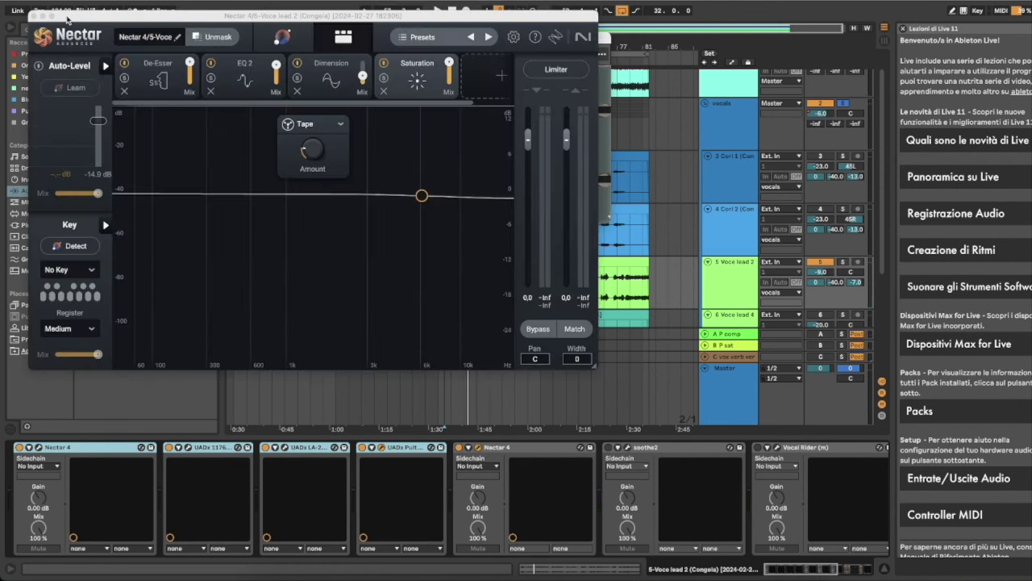
pyautogui.moveTo(67, 18); pyautogui.dragTo(325, 95)
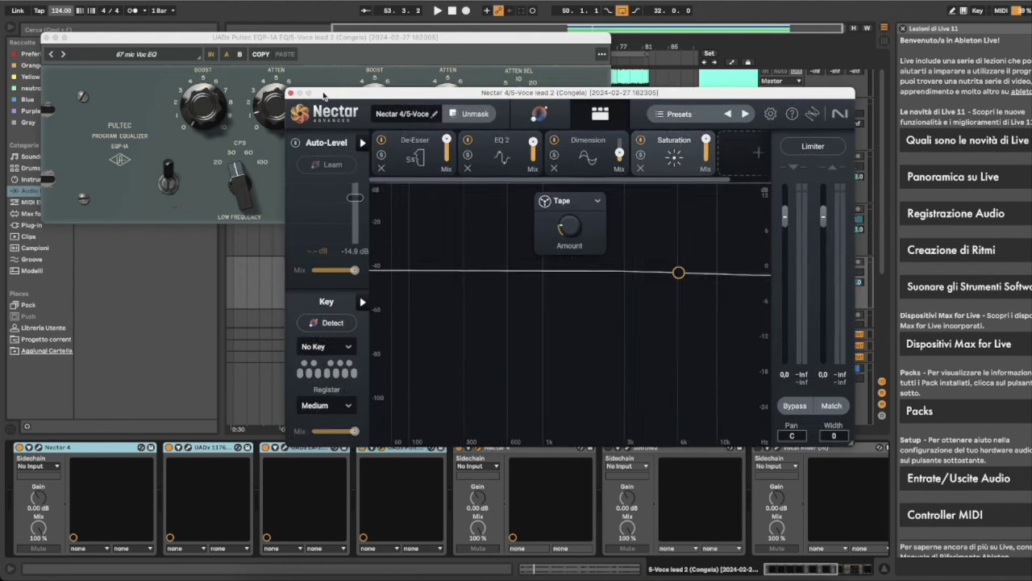
pyautogui.click(46, 37)
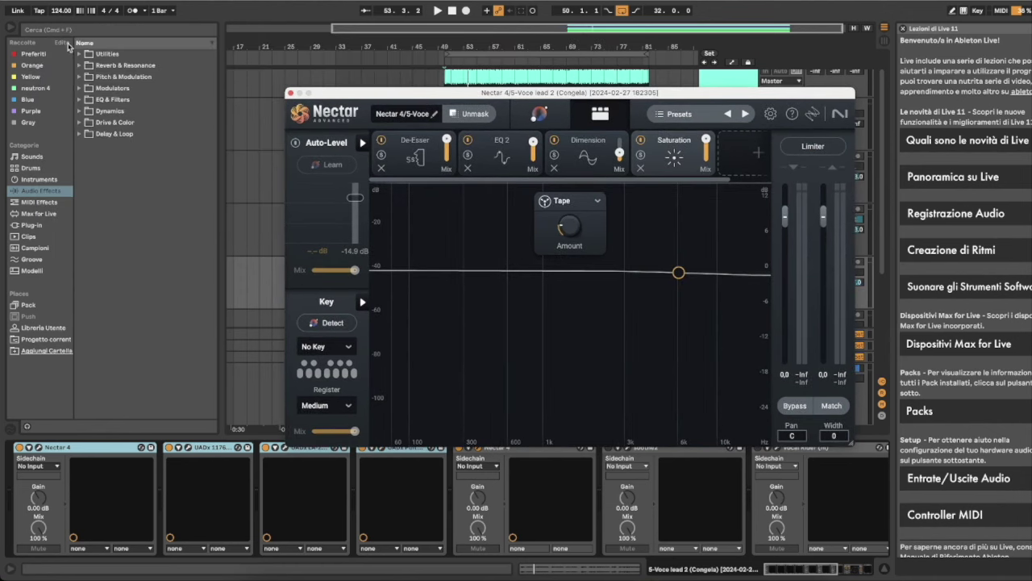
# Step: Review the settings of the De-Esser, EQ 2, Dimension and Saturation modules in the second Nectar 4
pyautogui.click(427, 150)
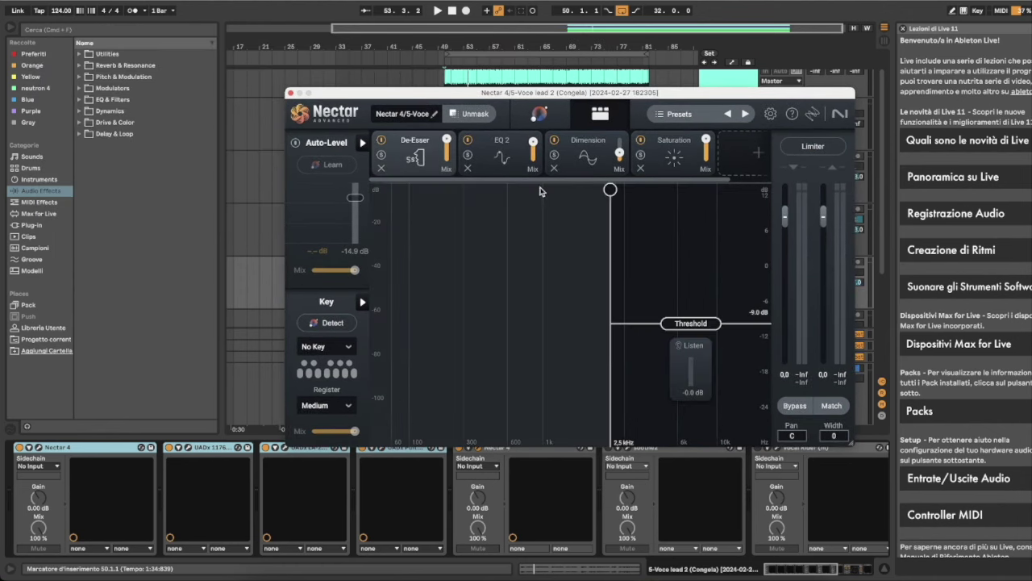
pyautogui.click(514, 162)
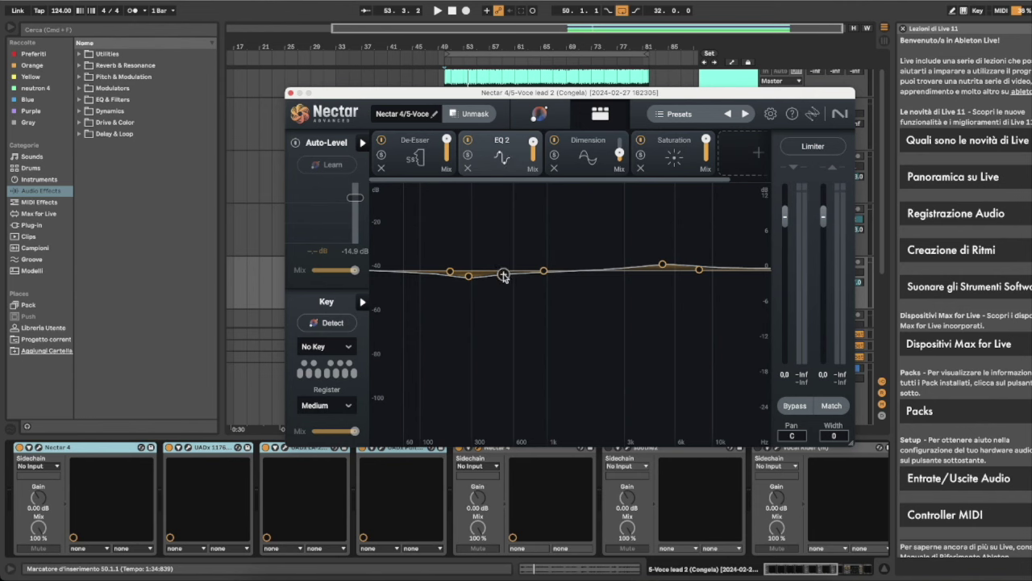
pyautogui.moveTo(466, 279)
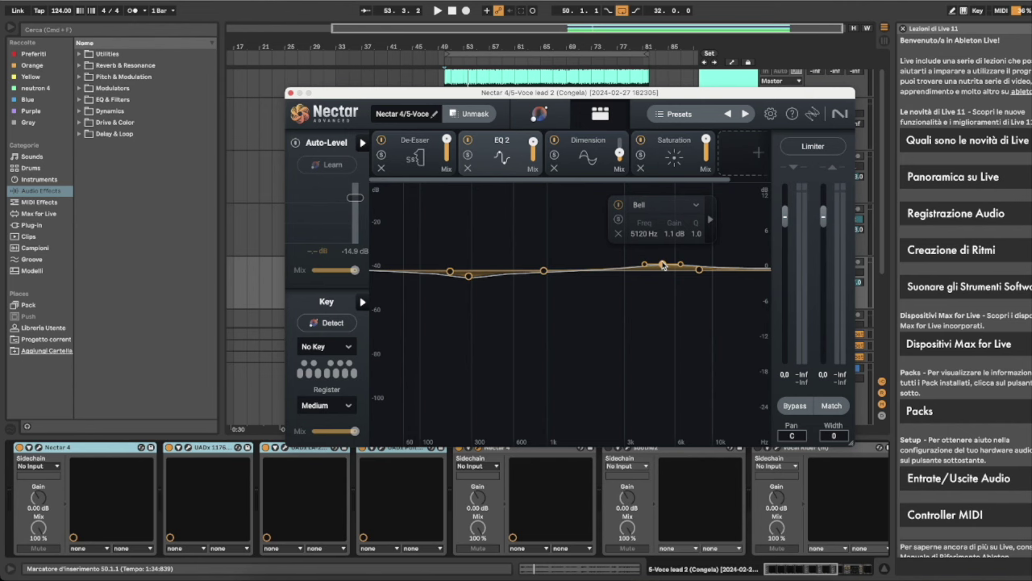
pyautogui.click(595, 152)
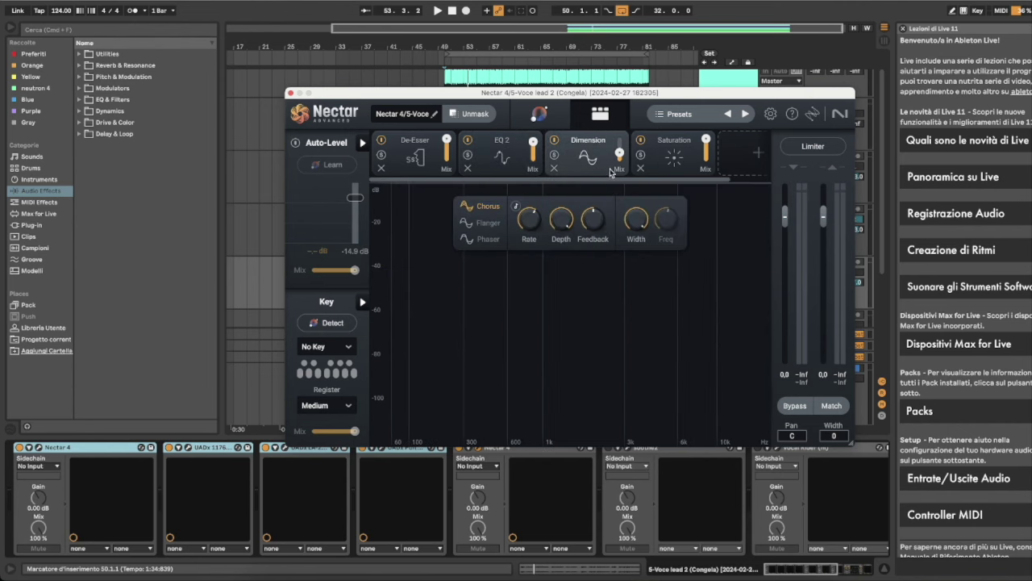
pyautogui.moveTo(619, 170)
pyautogui.click(679, 157)
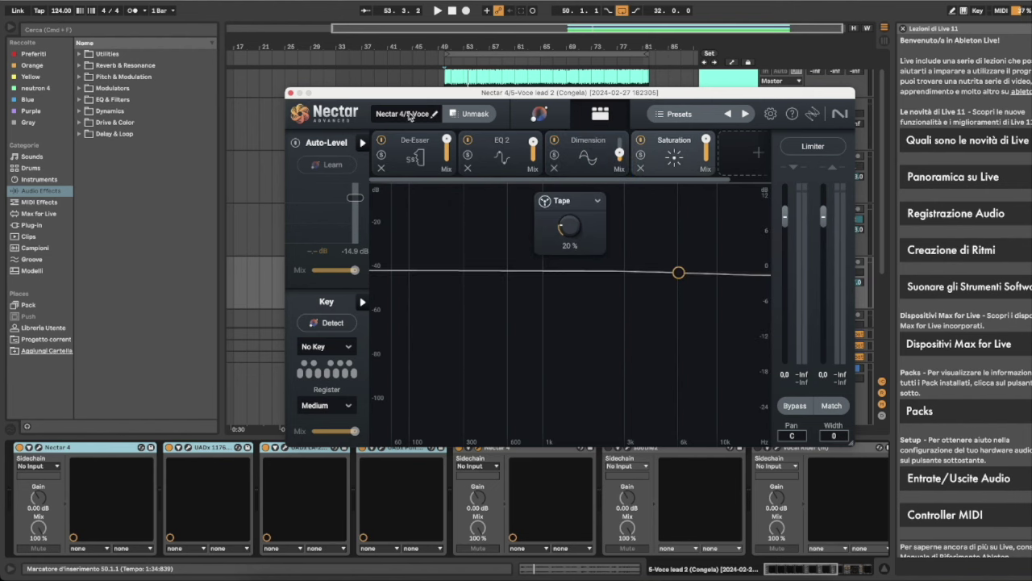
# Step: Close the second Nectar 4 window and play the vocal through it
pyautogui.click(291, 94)
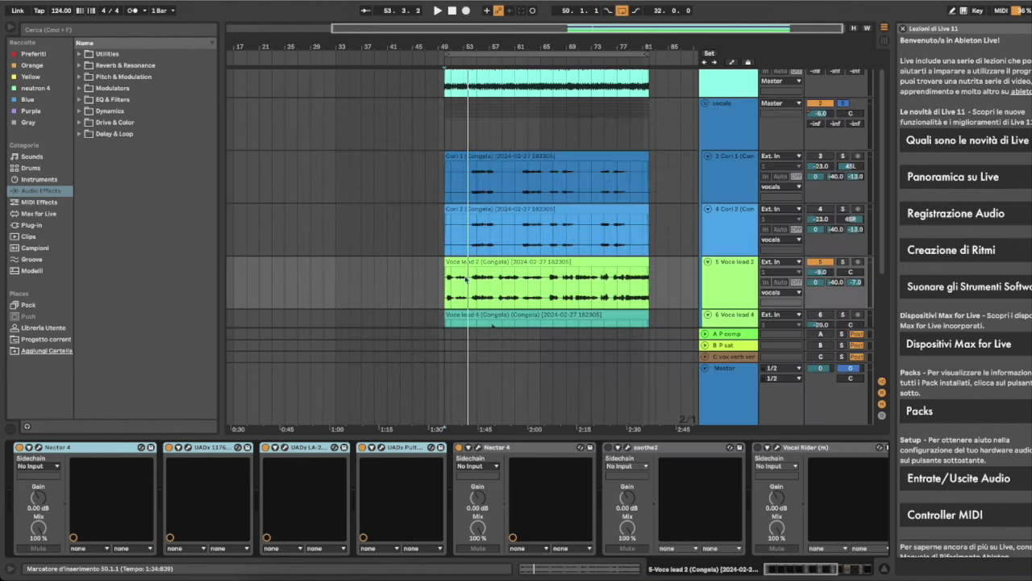
pyautogui.press('space')
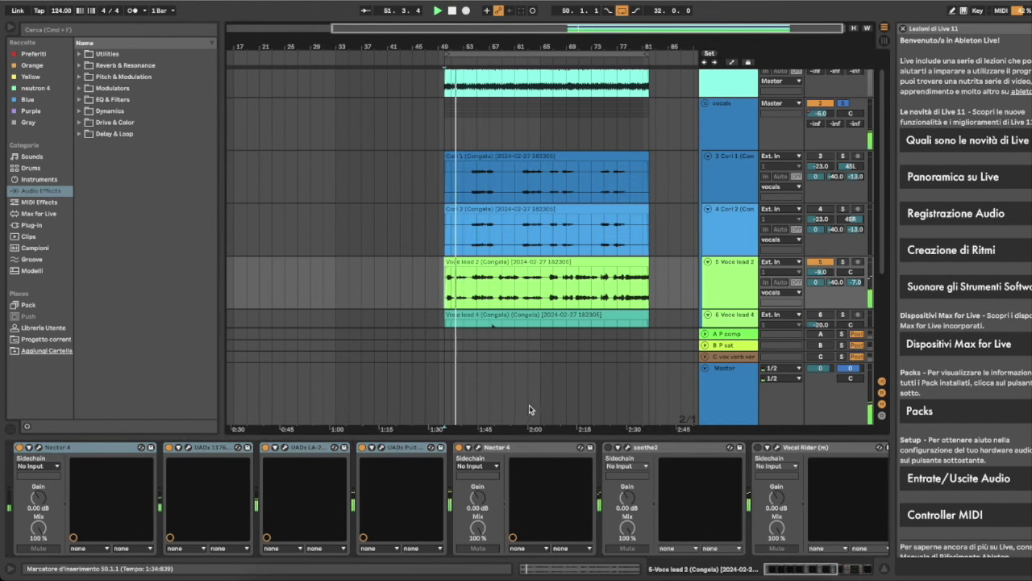
# Step: Enable and open soothe2 on Voce lead 2, browse its Vocals presets and close the window keeping Voice of god
pyautogui.hscroll(5, 575, 459)
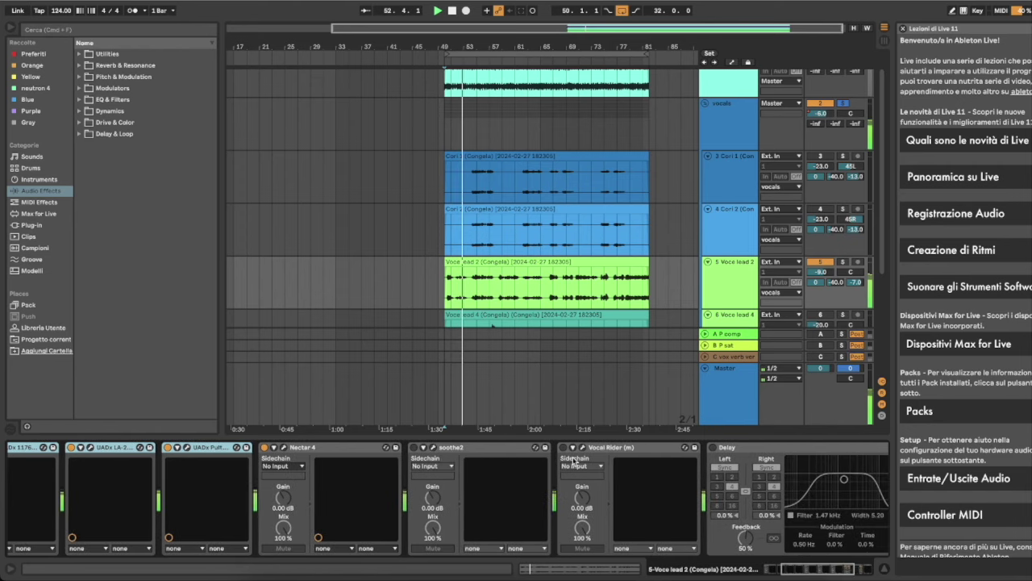
pyautogui.click(433, 447)
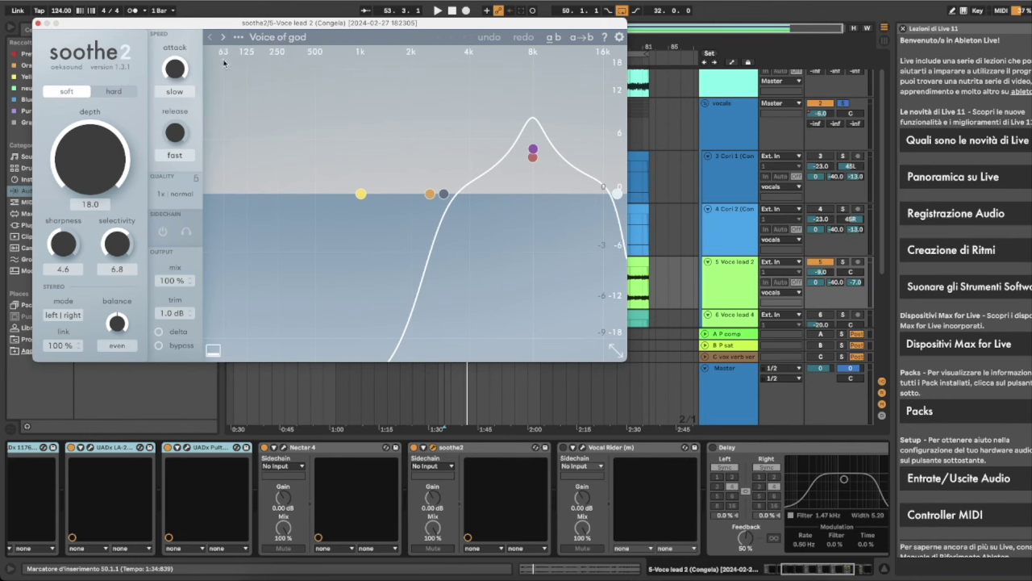
pyautogui.click(266, 38)
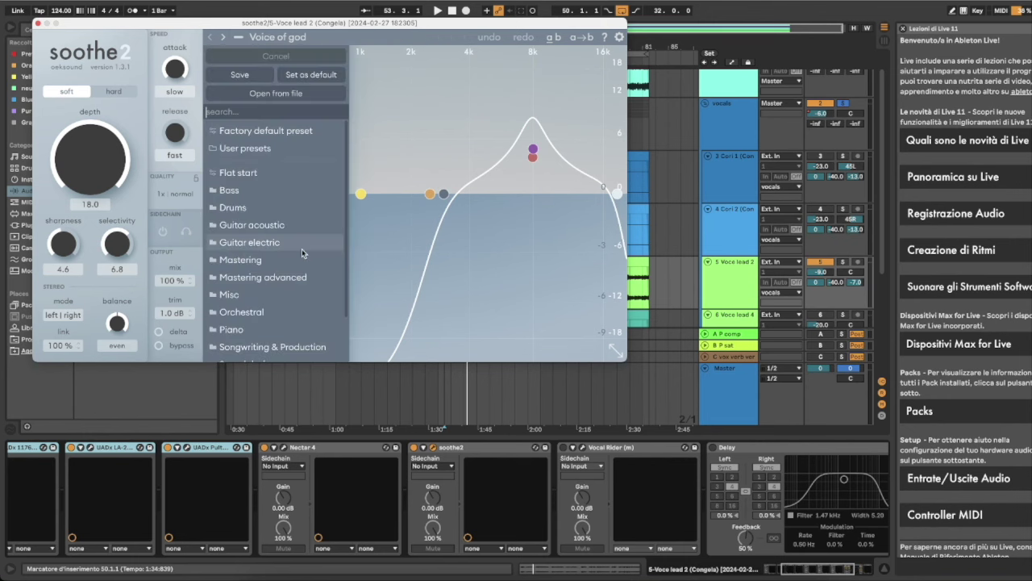
pyautogui.scroll(-3, 302, 248)
pyautogui.click(234, 347)
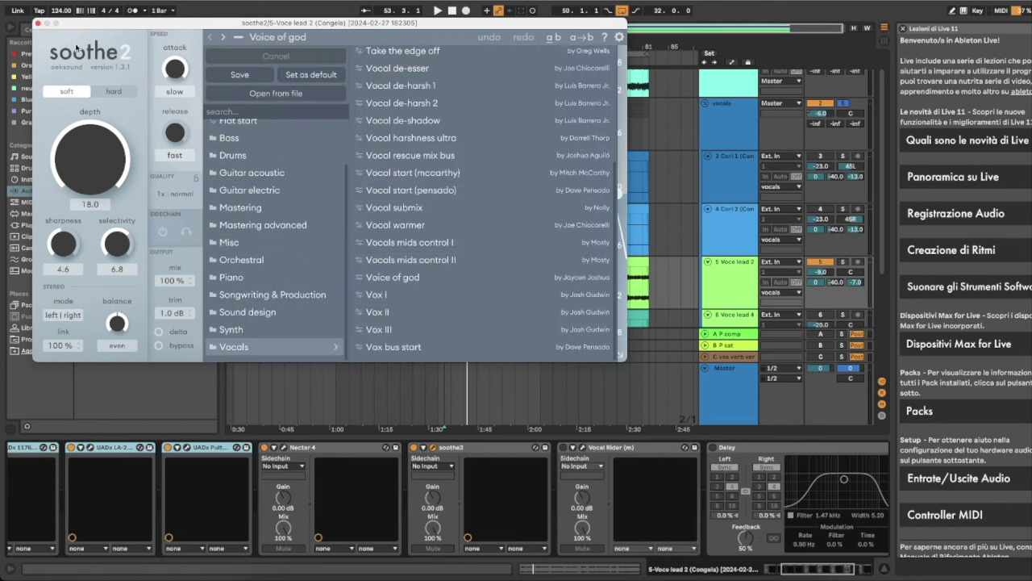
pyautogui.click(37, 25)
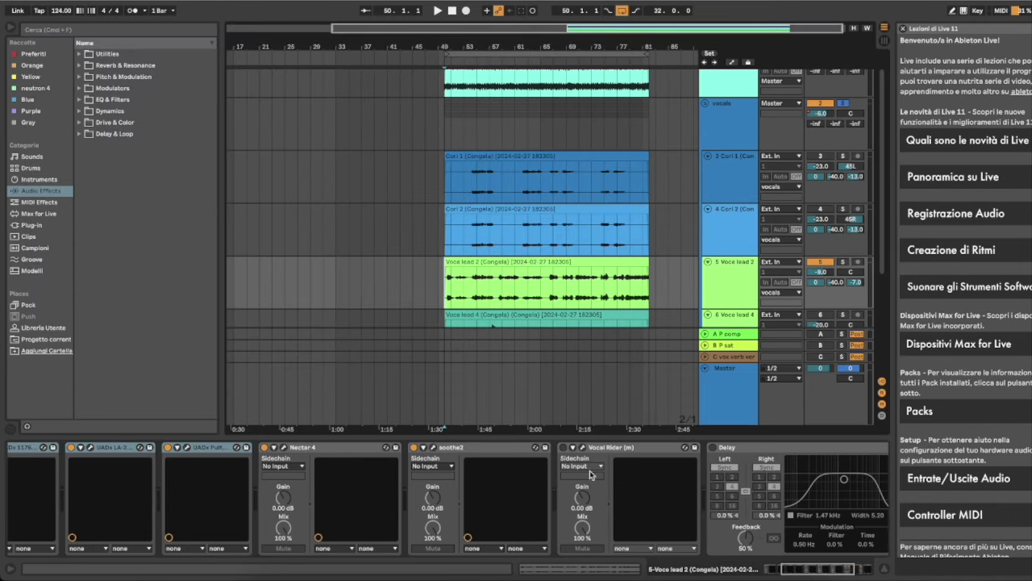
# Step: Play the vocal to audition soothe2, stop playback and enable Vocal Rider
pyautogui.press('space')
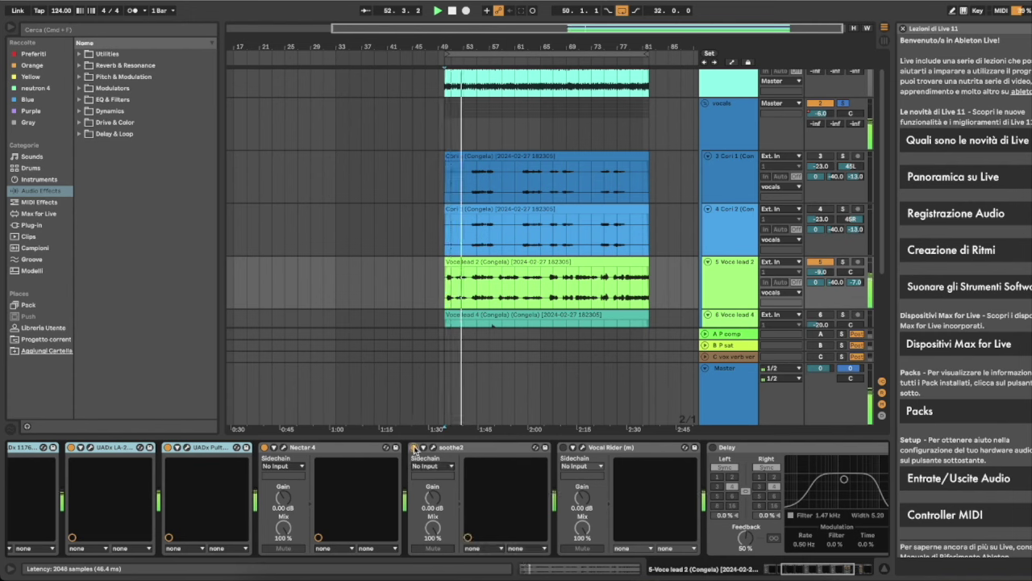
pyautogui.press('space')
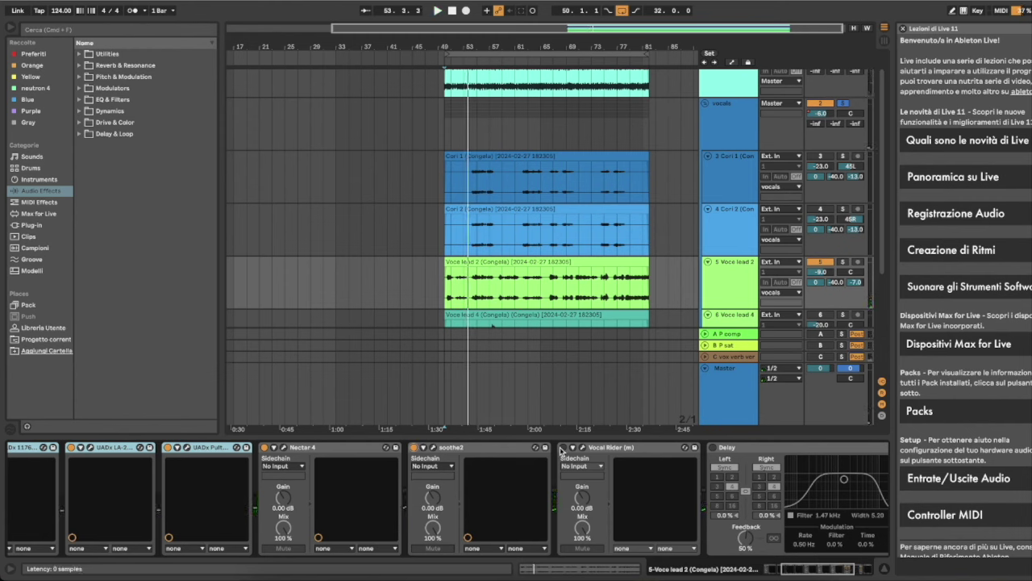
pyautogui.click(563, 448)
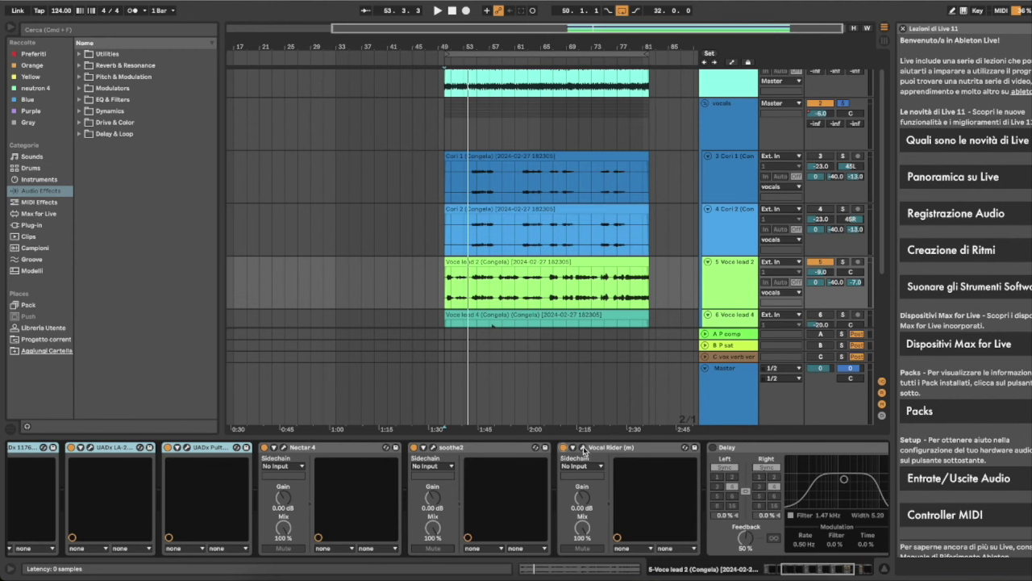
# Step: Open Vocal Rider on Voce lead 2, play the vocal to watch it work and close its window
pyautogui.click(583, 448)
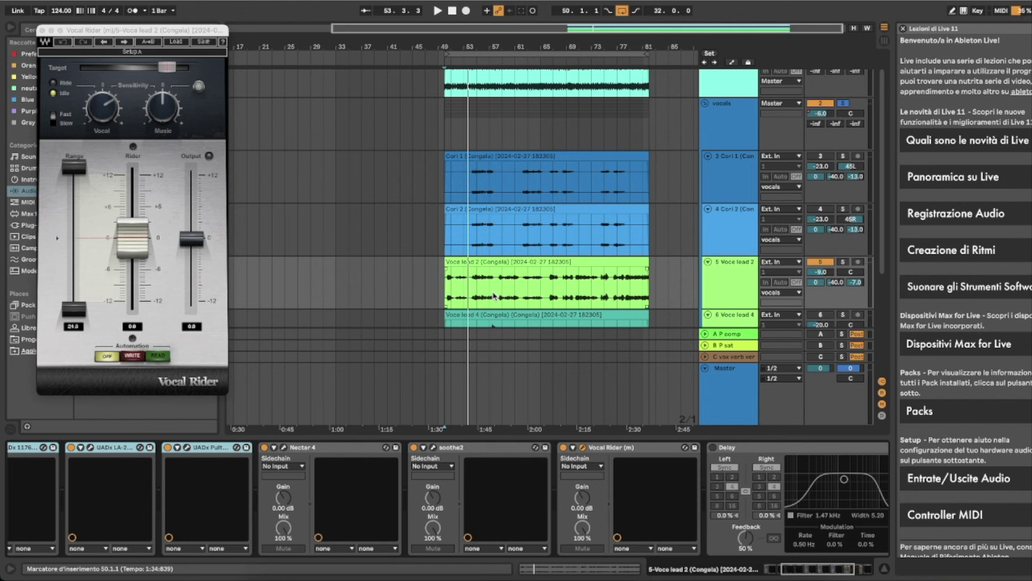
pyautogui.press('space')
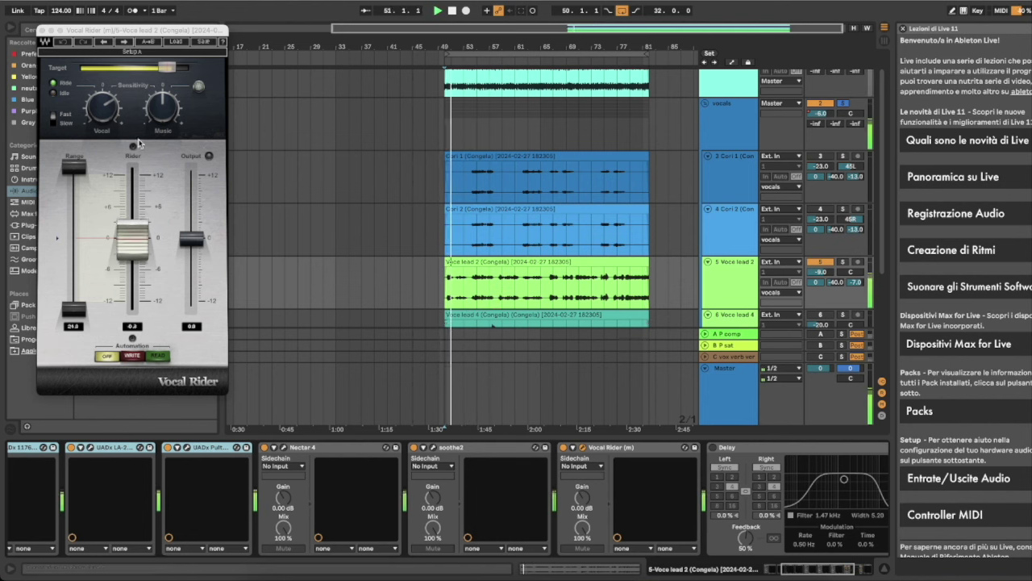
pyautogui.click(42, 31)
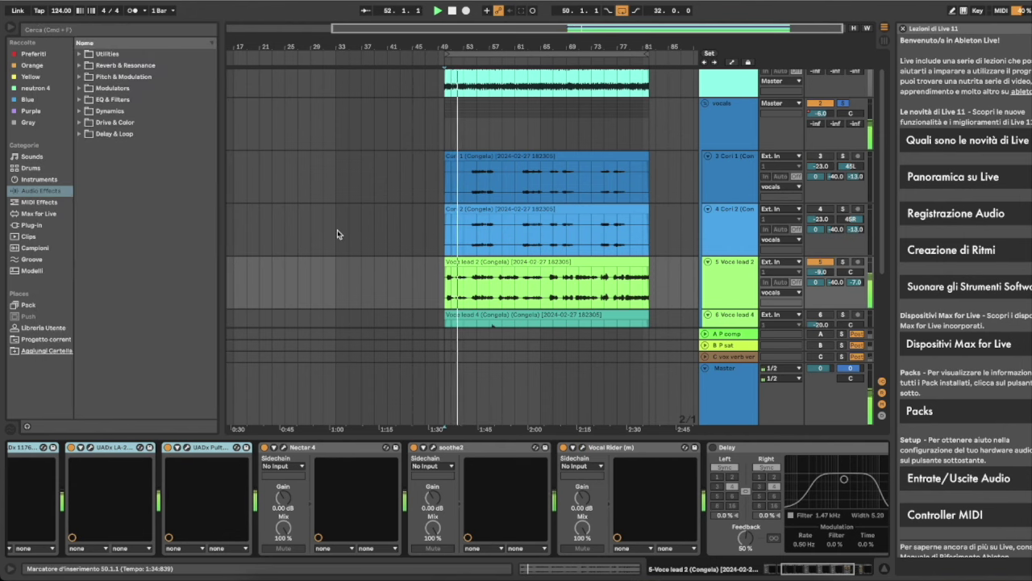
pyautogui.click(616, 449)
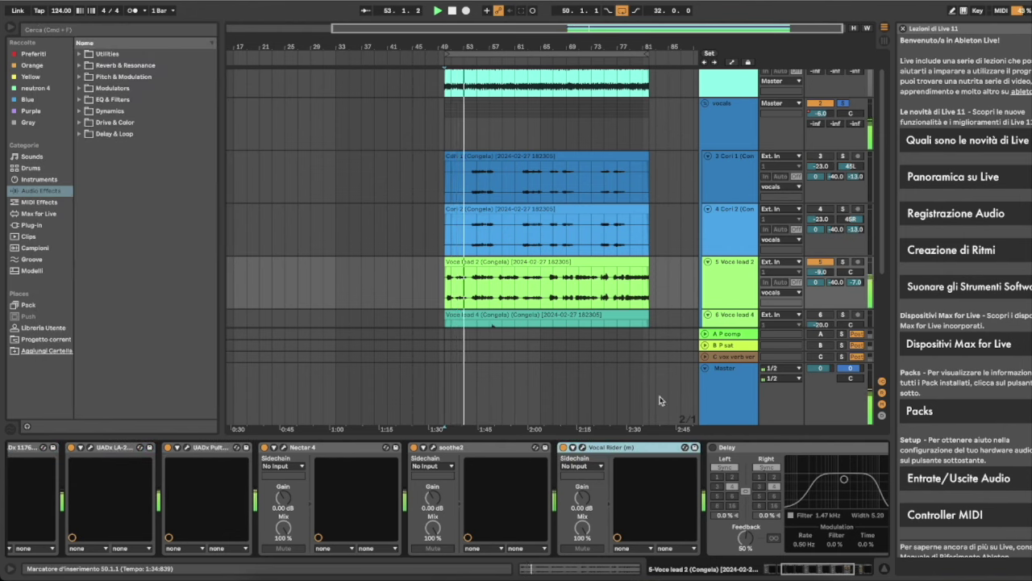
# Step: Enable the Delay on Voce lead 2 and play the vocal through it
pyautogui.hscroll(3, 730, 450)
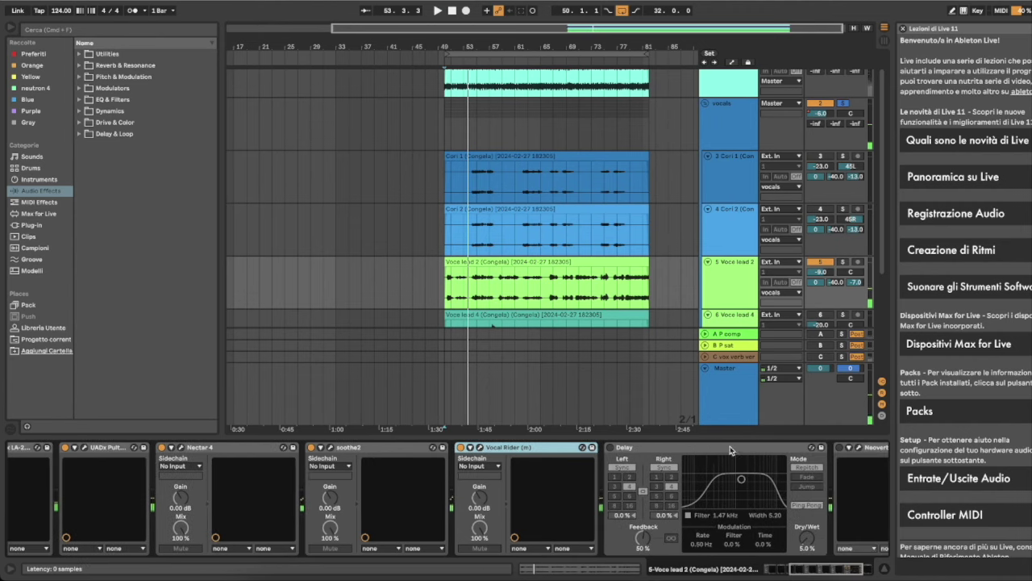
pyautogui.hscroll(3, 731, 450)
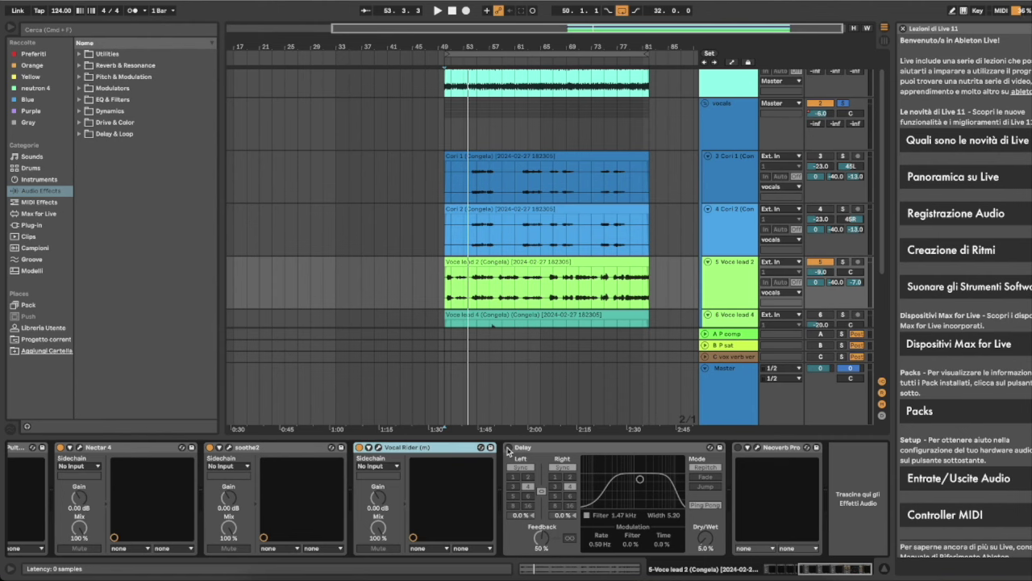
pyautogui.click(508, 448)
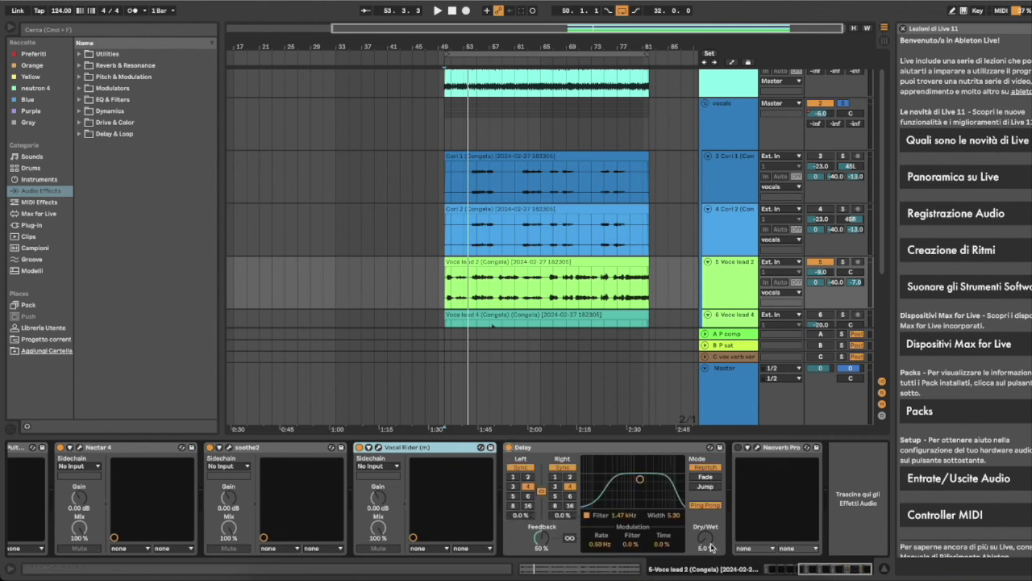
pyautogui.press('space')
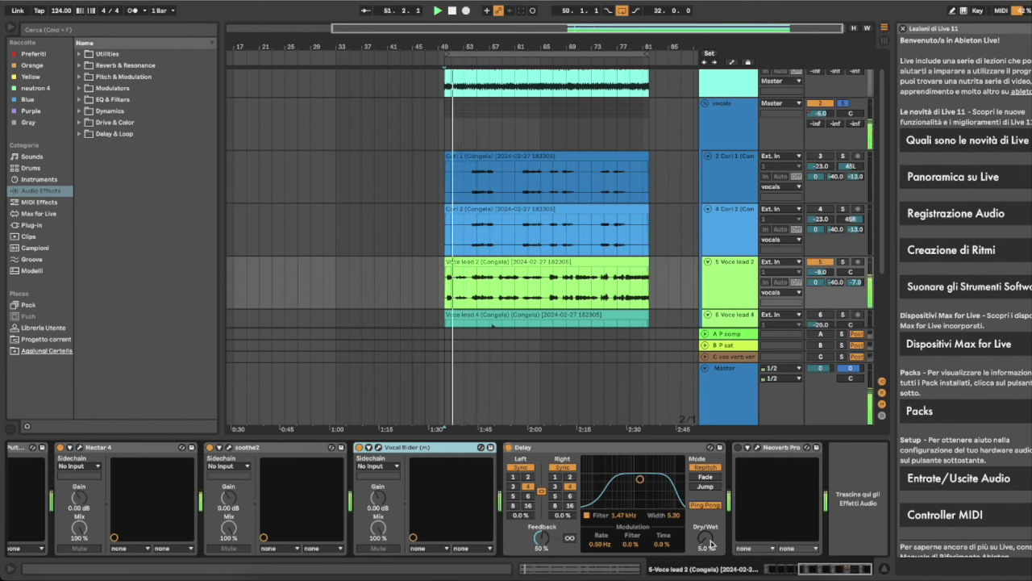
# Step: Enable Neoverb Pro on Voce lead 2, inspect its settings and play the vocal through it
pyautogui.click(739, 448)
pyautogui.click(756, 447)
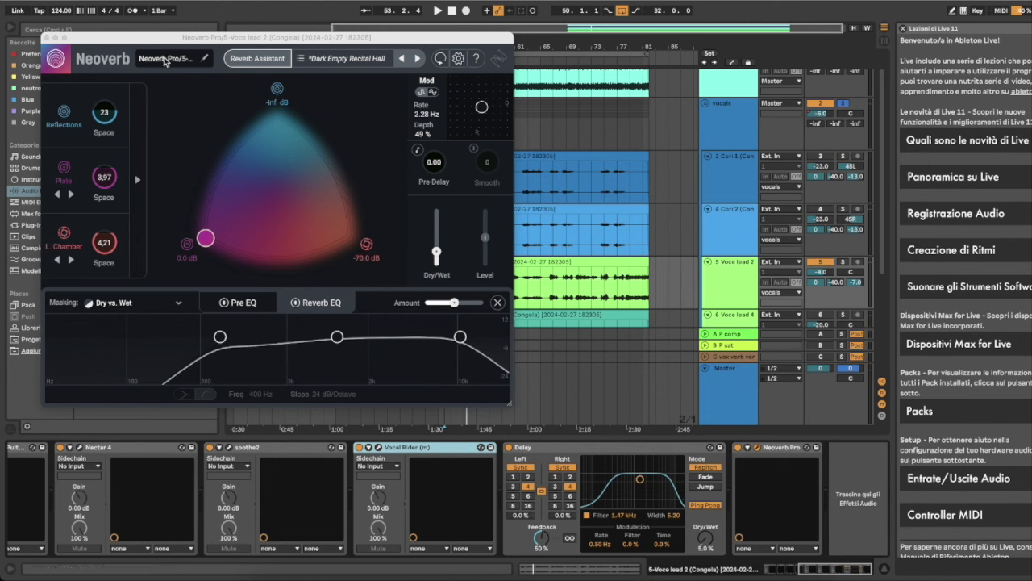
pyautogui.click(46, 38)
pyautogui.press('space')
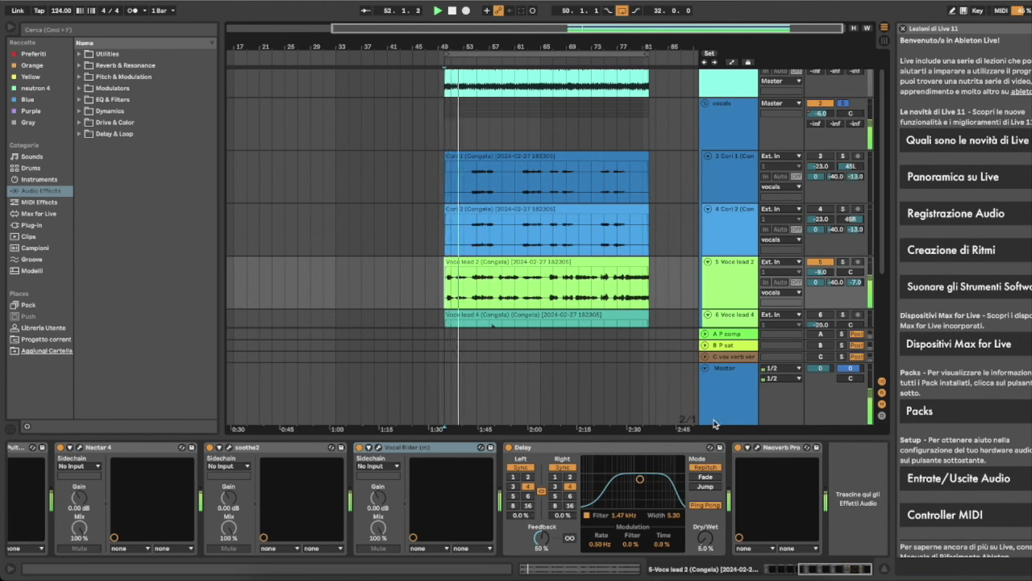
# Step: Bypass the whole Voce lead 2 effect chain during playback and re-enable it to compare the sound
pyautogui.hscroll(-5, 788, 450)
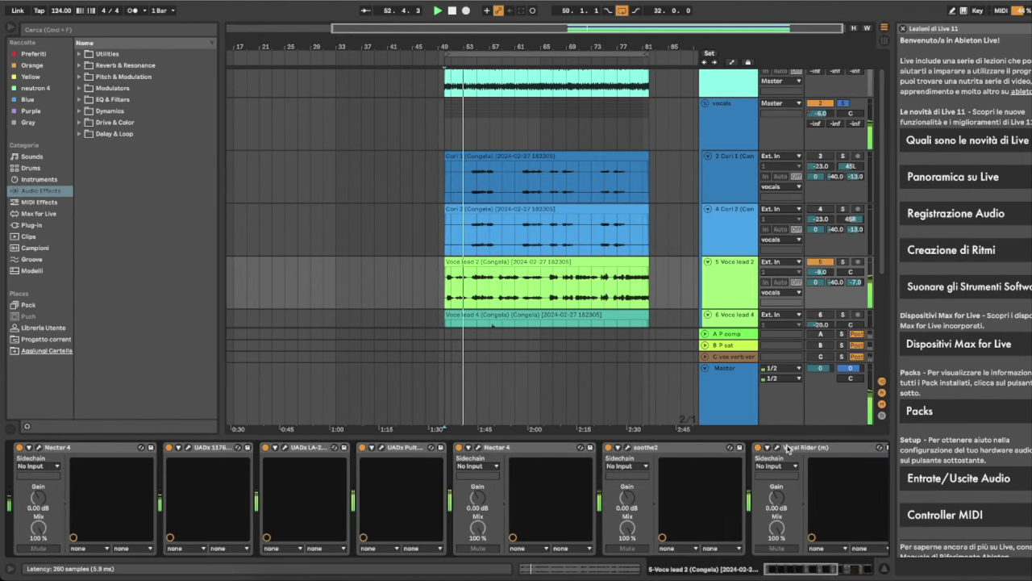
pyautogui.keyDown('shift'); pyautogui.click(93, 449); pyautogui.keyUp('shift')
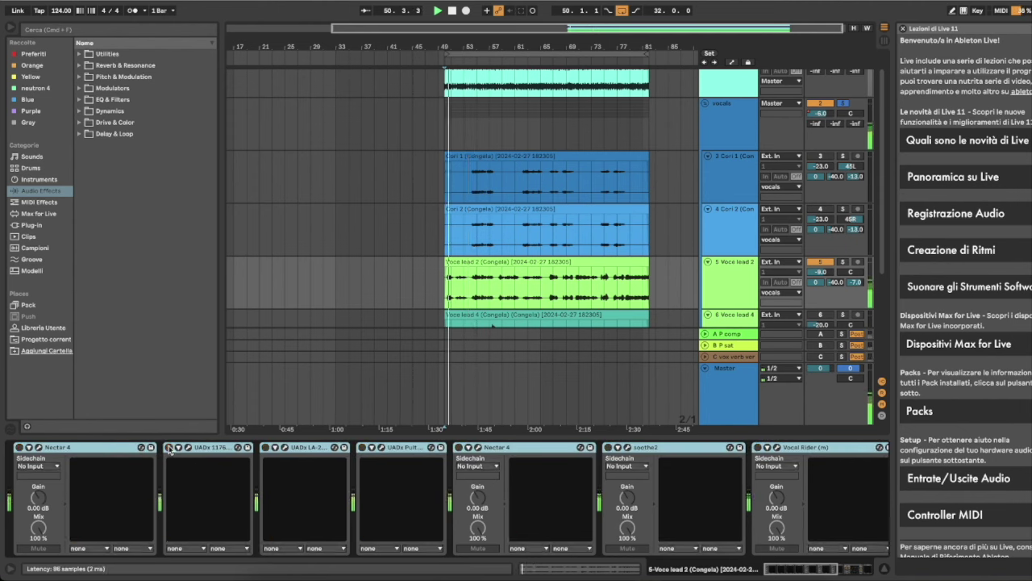
pyautogui.click(169, 447)
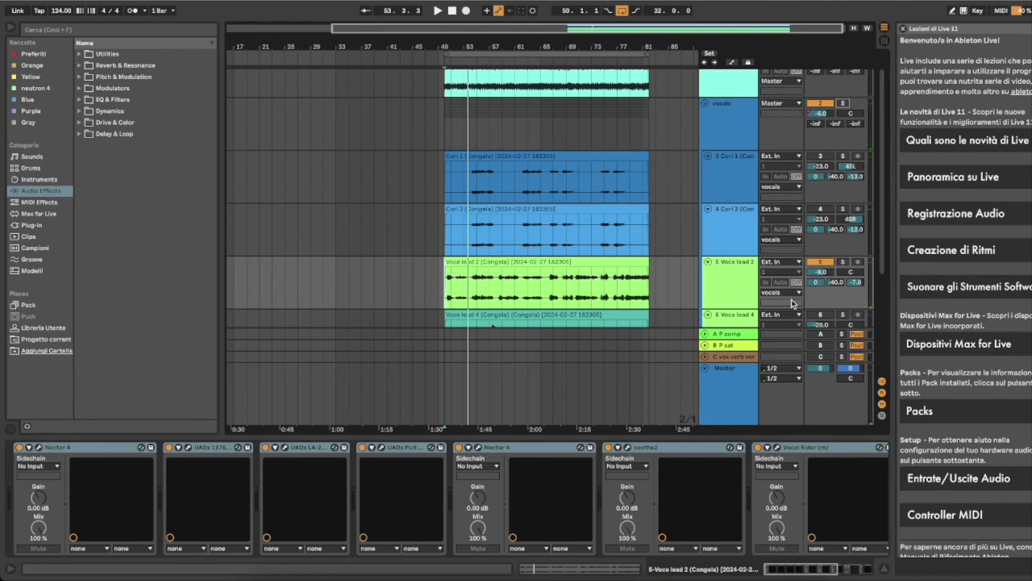
# Step: Activate the A P comp return, inspect its UADx 1176 compressor and check the return's level against Voce lead 2's sends
pyautogui.click(722, 333)
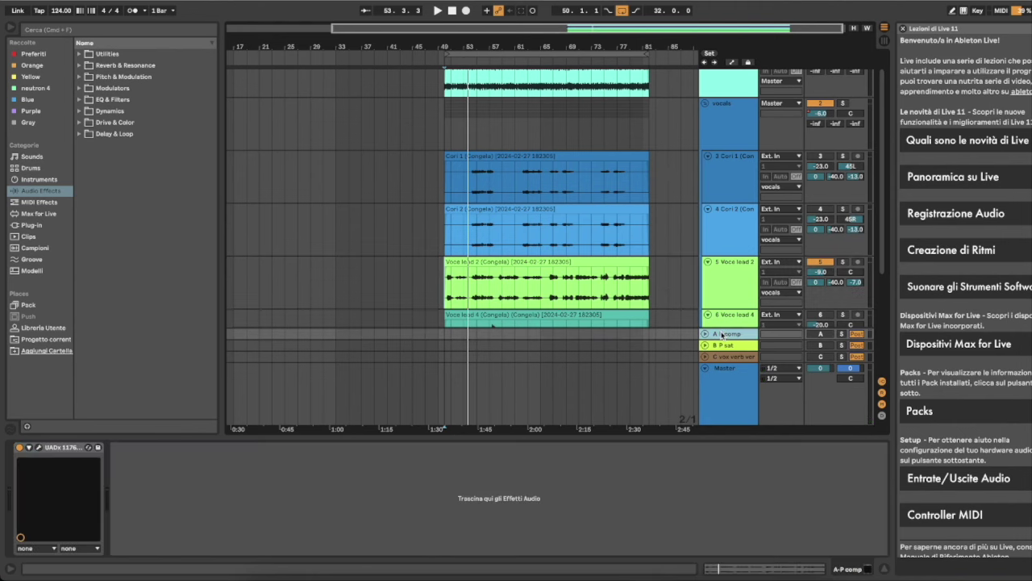
pyautogui.click(820, 335)
pyautogui.click(38, 446)
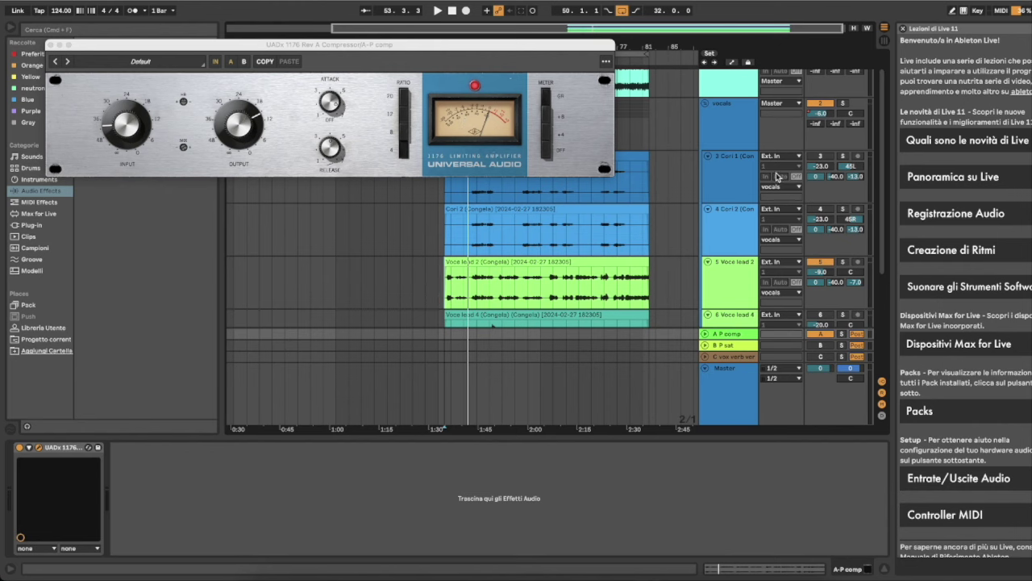
pyautogui.click(738, 287)
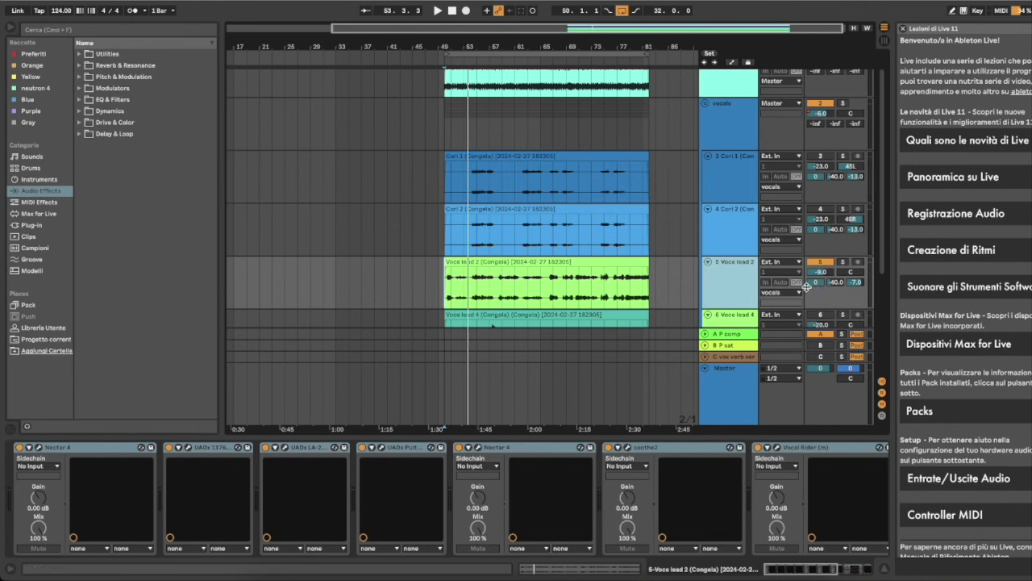
pyautogui.click(706, 335)
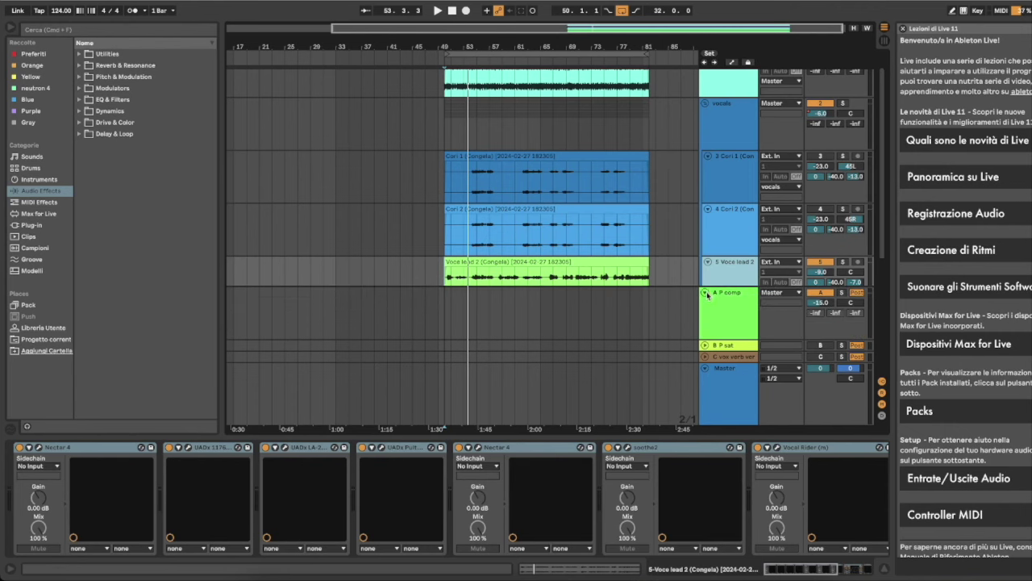
pyautogui.click(707, 294)
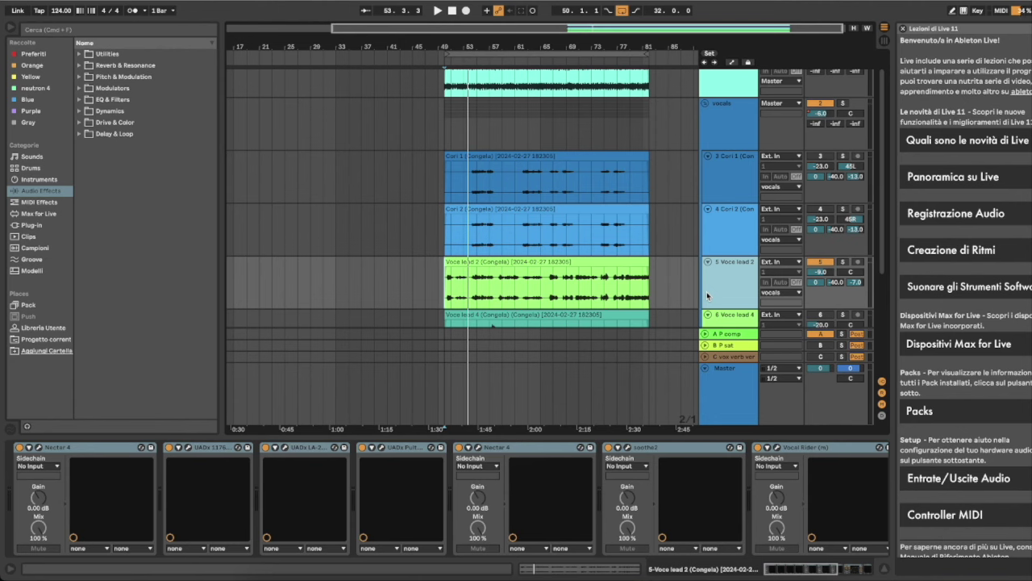
# Step: Play the vocal from bar 50, raise the Input of the 1176 on A P comp and close the compressor window
pyautogui.click(443, 293)
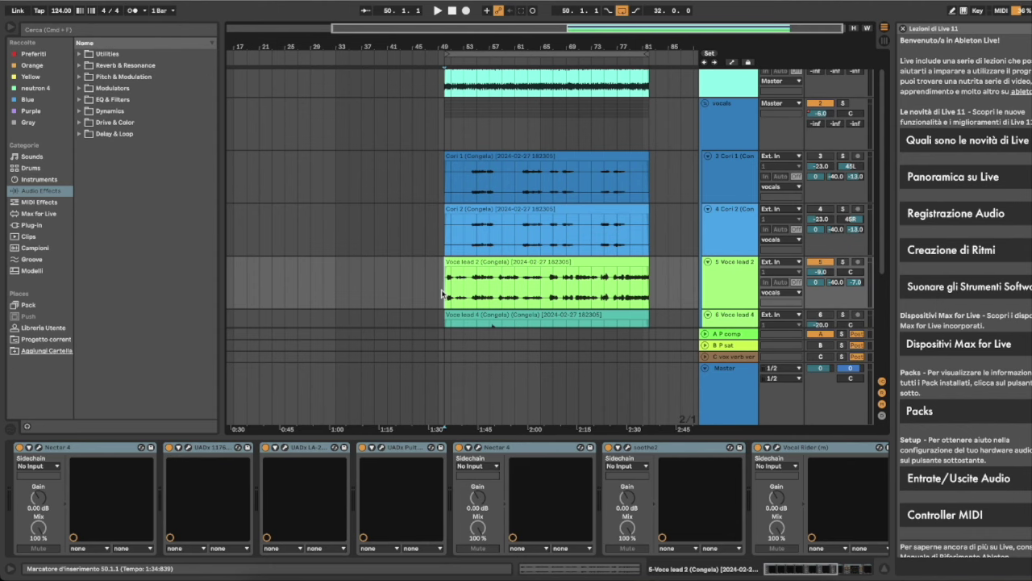
pyautogui.press('space')
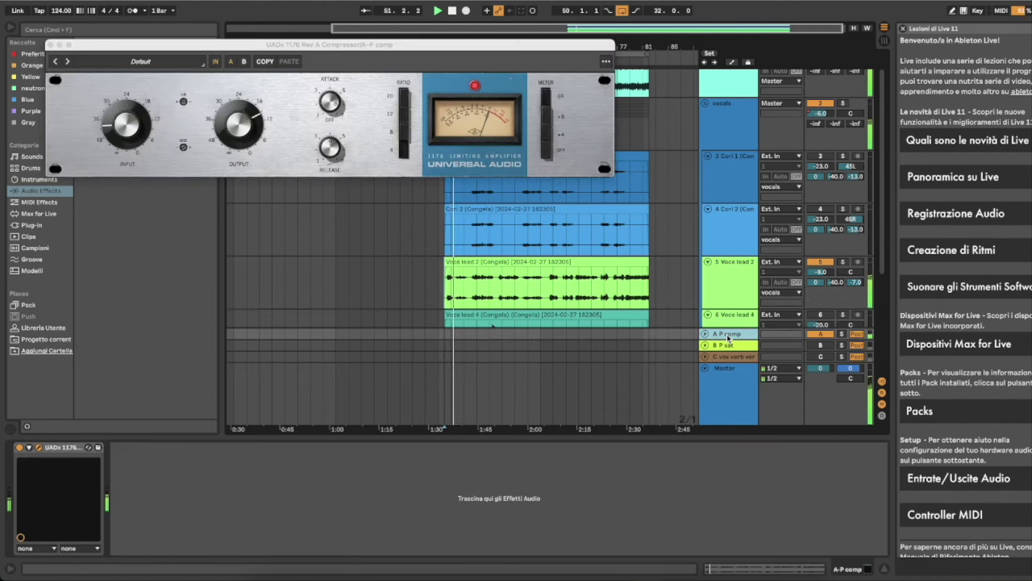
pyautogui.click(760, 337)
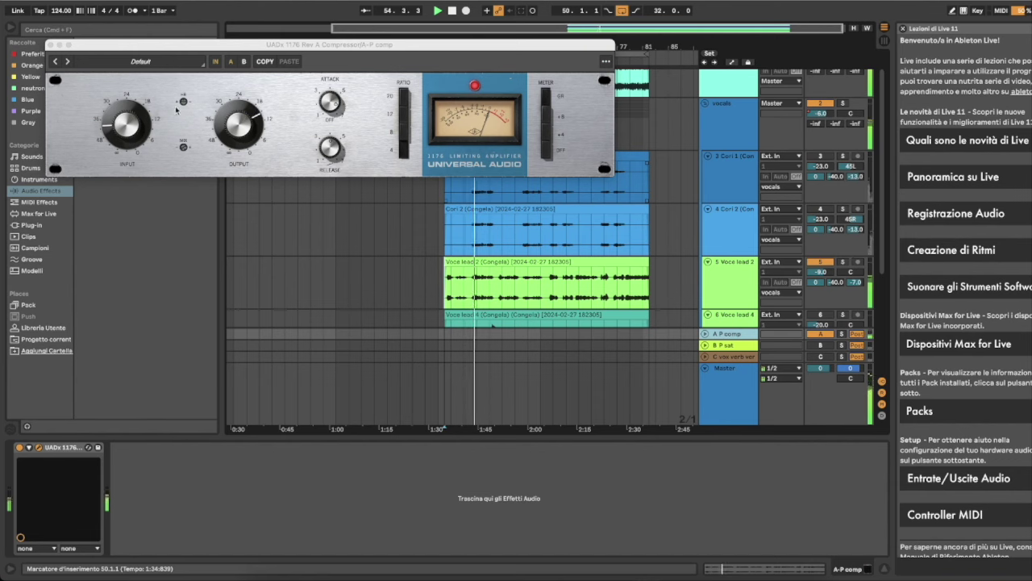
pyautogui.moveTo(138, 127); pyautogui.dragTo(142, 109)
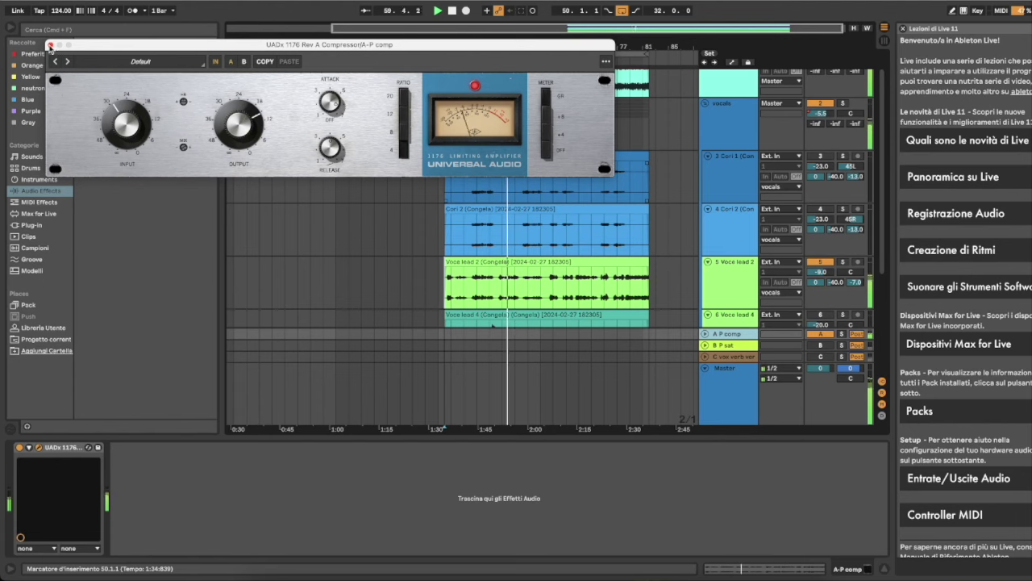
pyautogui.click(49, 44)
# Step: Switch the A P comp return off and on during playback to compare the vocal with and without parallel compression
pyautogui.click(825, 334)
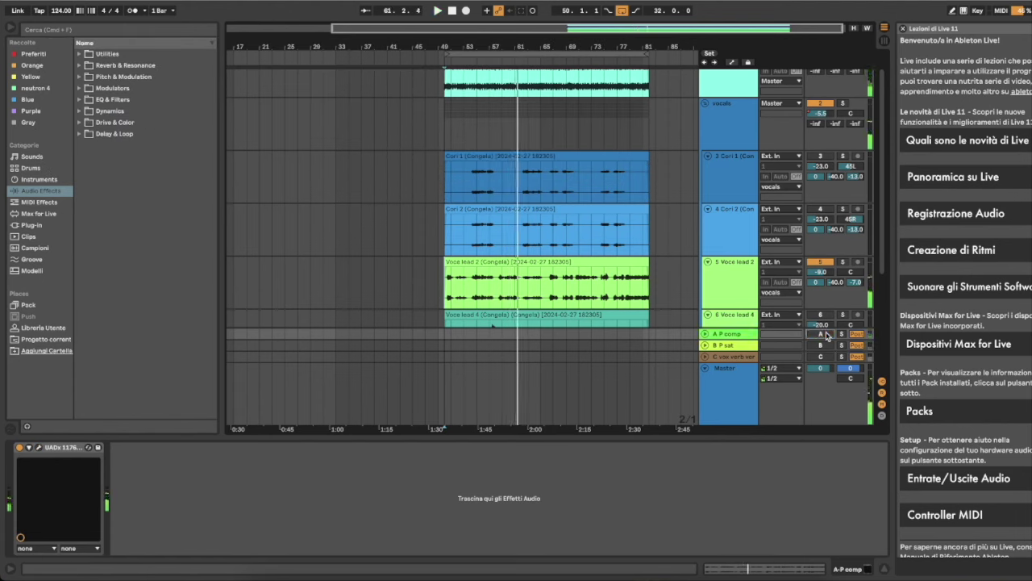
pyautogui.press('space')
pyautogui.click(827, 336)
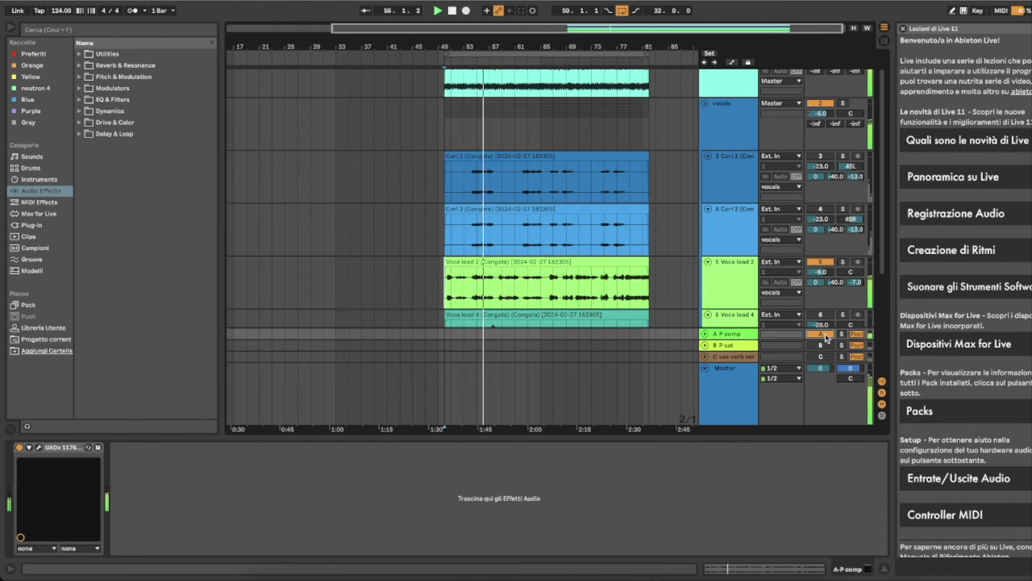
pyautogui.press('space')
# Step: Set the A P comp return's volume to -18.0 while playing Voce lead 2 from bar 55, and compare it on and off
pyautogui.click(706, 334)
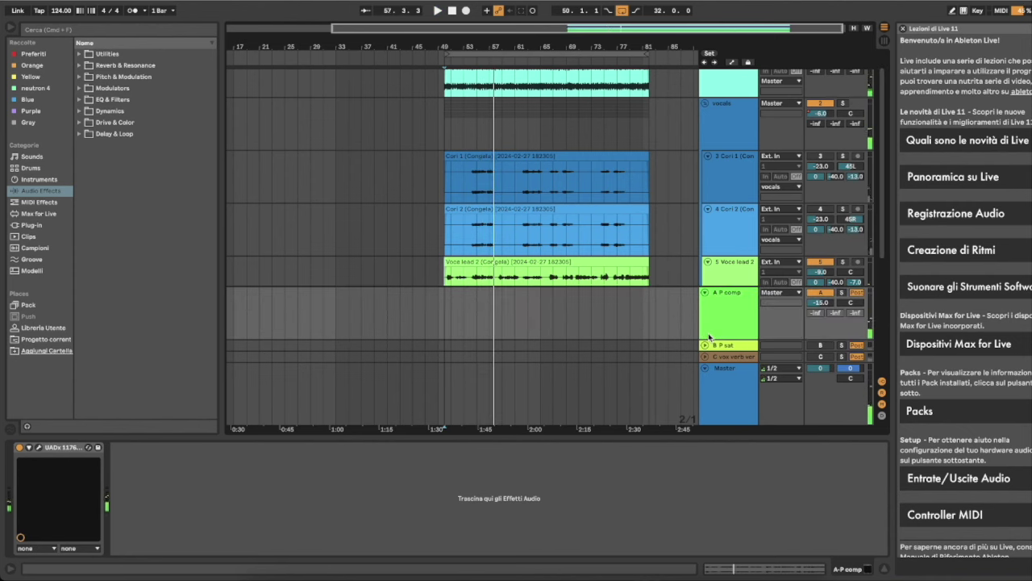
pyautogui.scroll(-3, 602, 249)
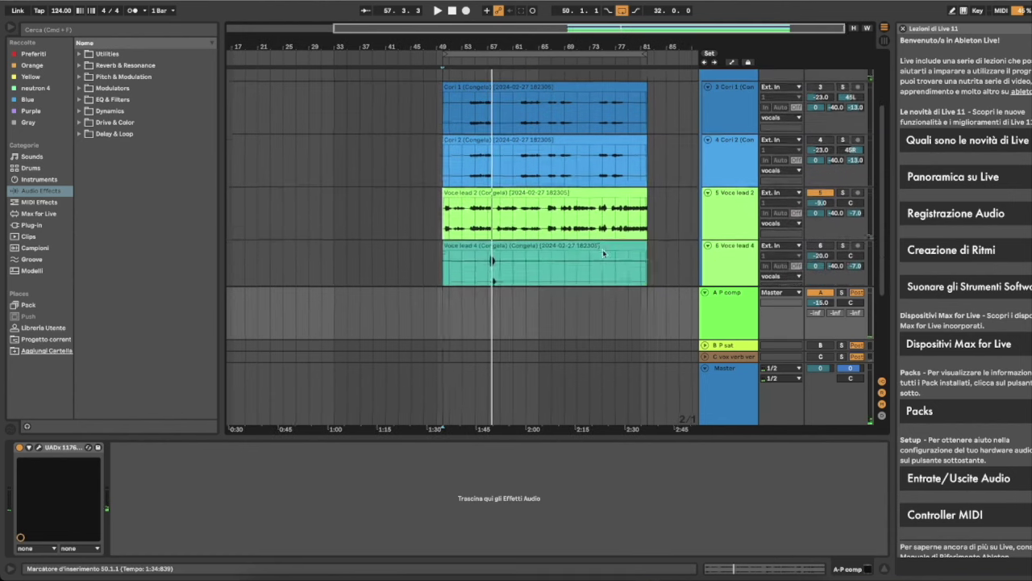
pyautogui.click(480, 188)
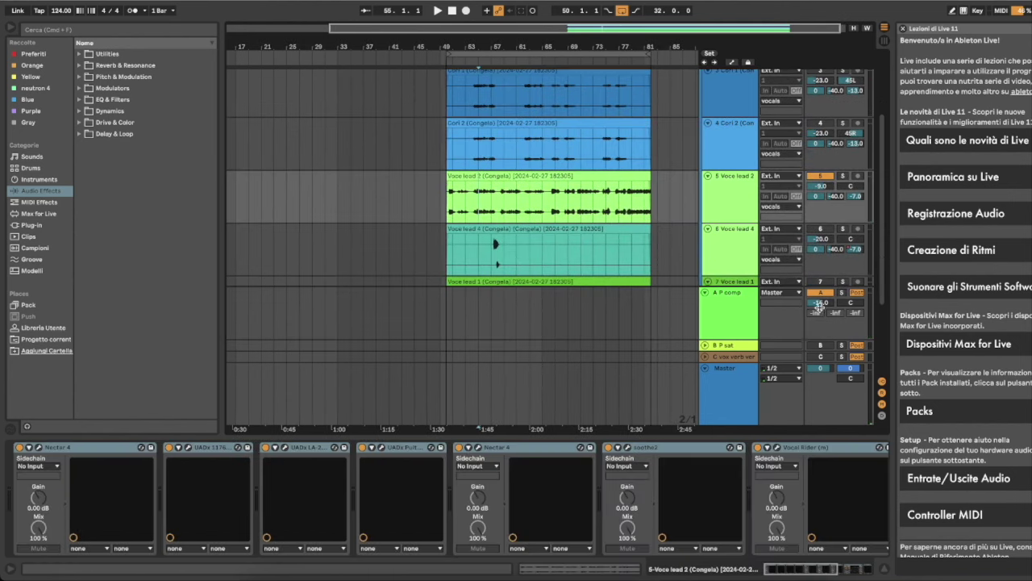
pyautogui.press('space')
pyautogui.moveTo(819, 306)
pyautogui.mouseDown()
pyautogui.moveTo(820, 323)
pyautogui.moveTo(819, 314)
pyautogui.mouseUp()
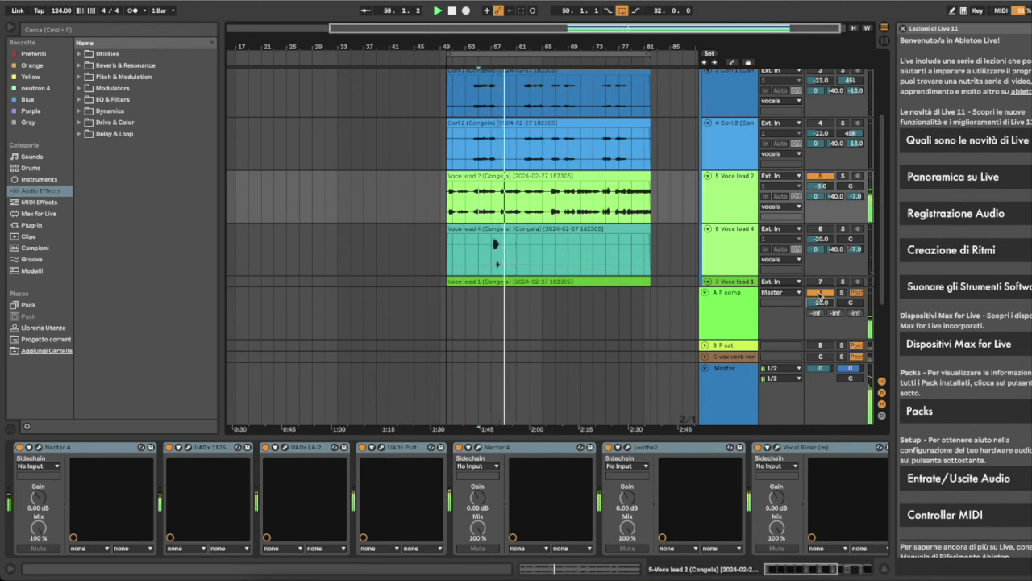
pyautogui.moveTo(819, 297); pyautogui.dragTo(819, 290)
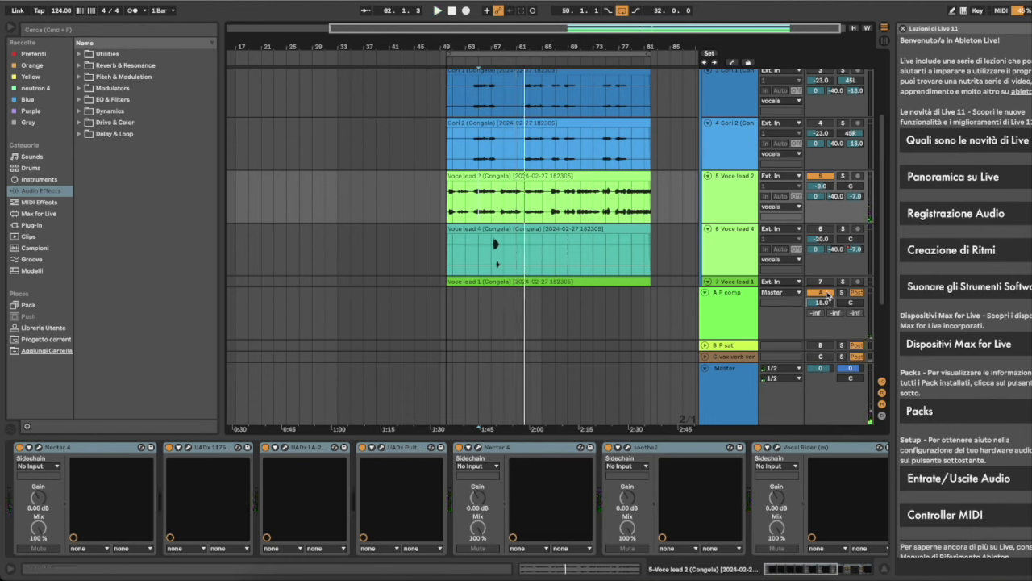
pyautogui.press('space')
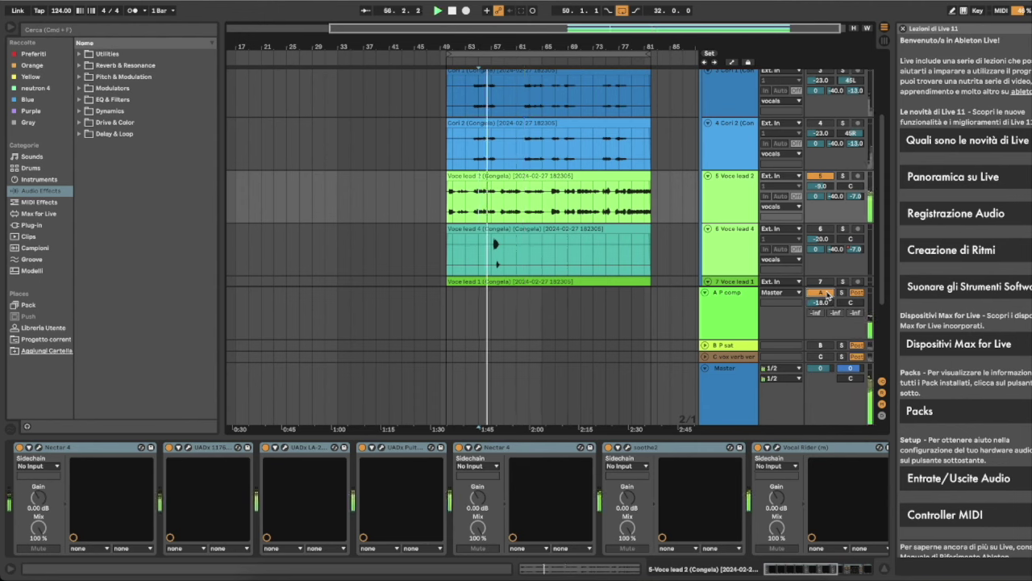
pyautogui.click(824, 293)
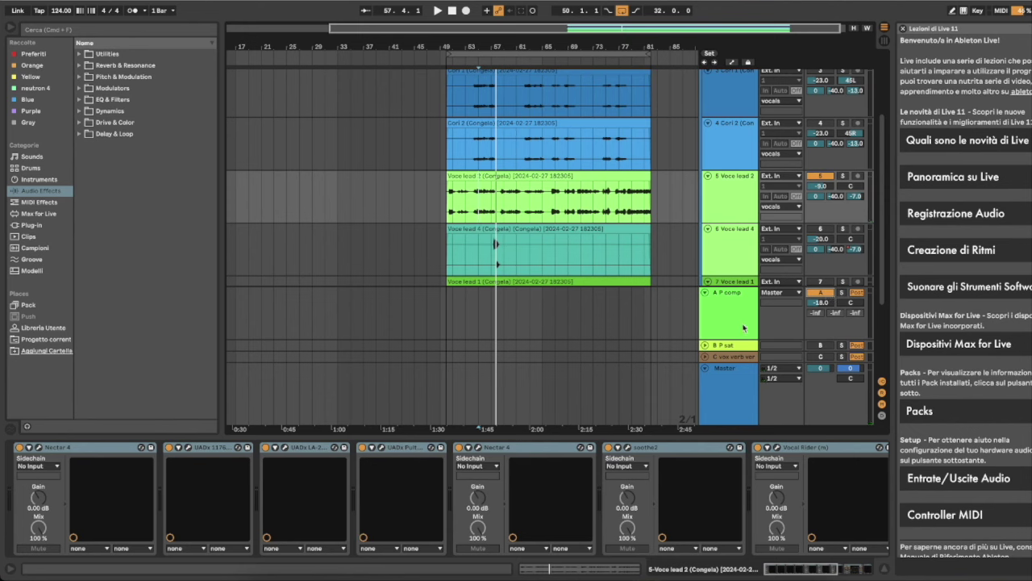
# Step: Unfold and activate the B P sat return, review its Neutron 4 Exciter settings and close the window
pyautogui.click(717, 348)
pyautogui.click(705, 346)
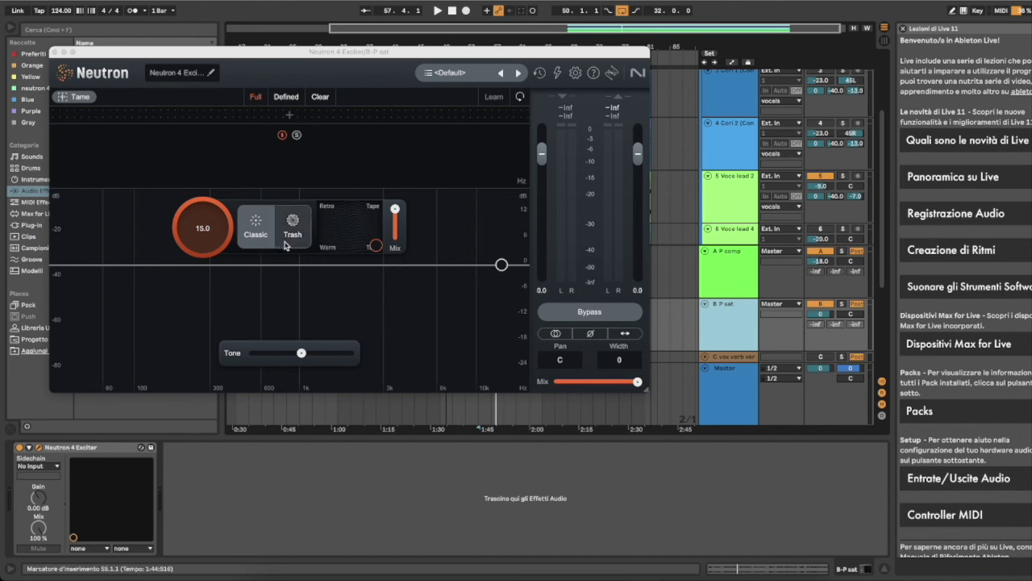
pyautogui.moveTo(377, 244); pyautogui.dragTo(381, 280)
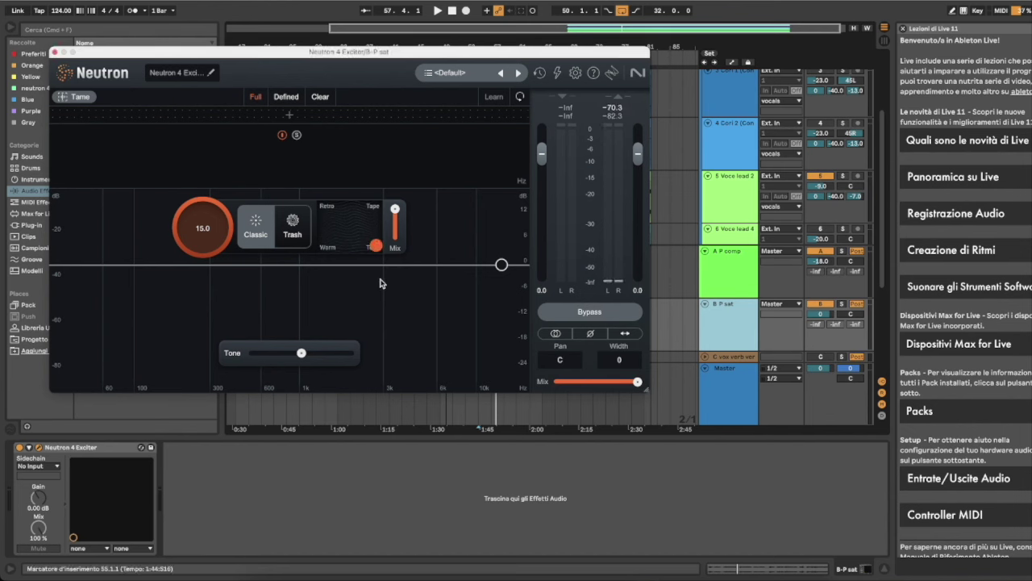
pyautogui.click(54, 53)
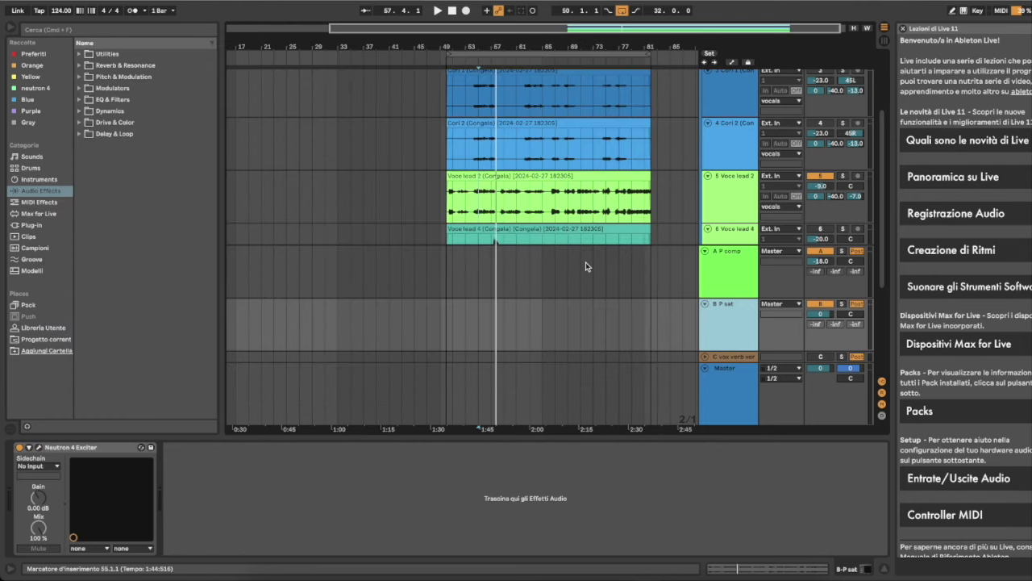
# Step: Play Voce lead 2 from bar 55 and switch the B P sat return off and on to compare the saturation
pyautogui.click(820, 305)
pyautogui.click(821, 309)
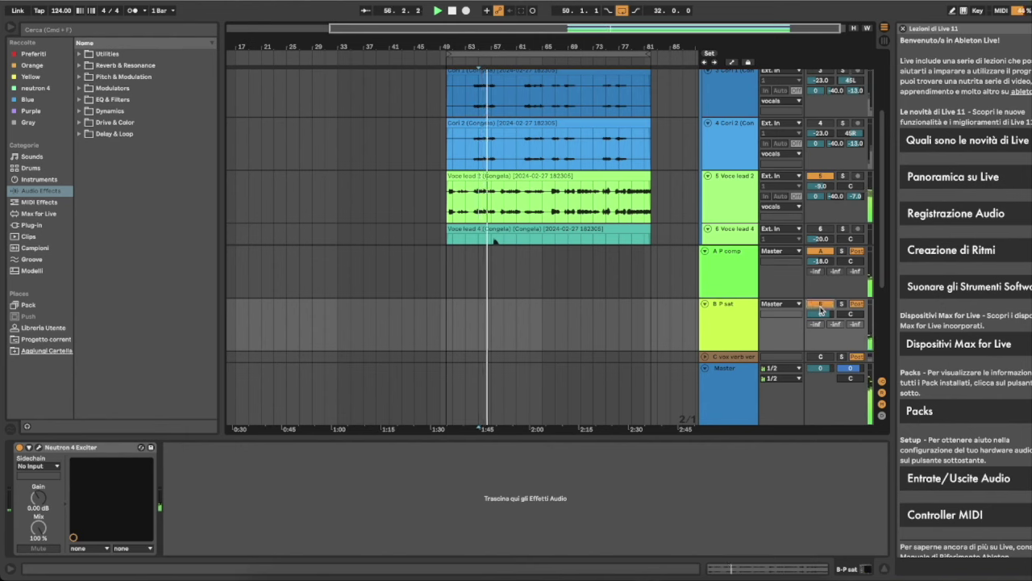
pyautogui.click(821, 309)
pyautogui.click(821, 309)
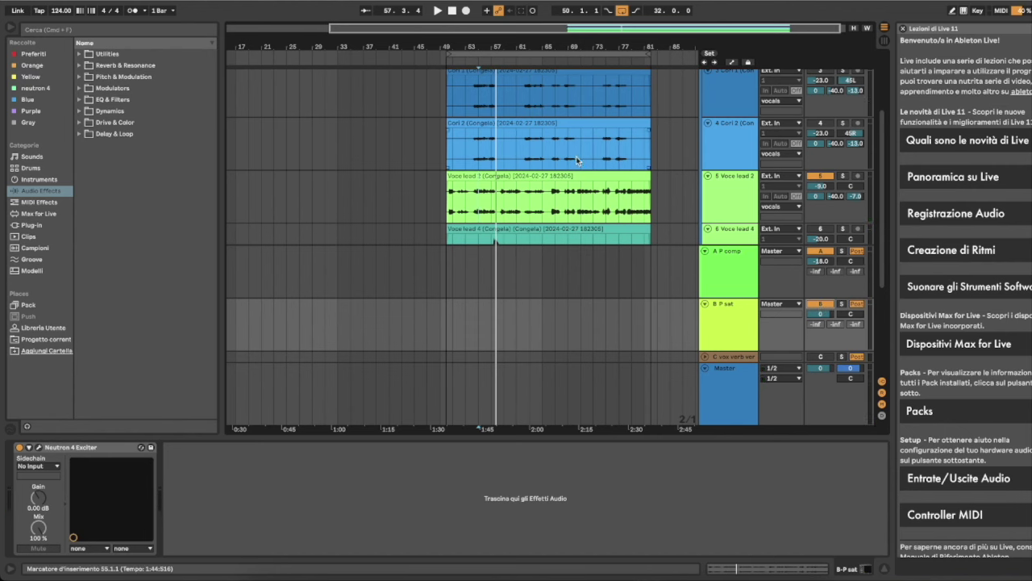
pyautogui.click(474, 209)
pyautogui.press('space')
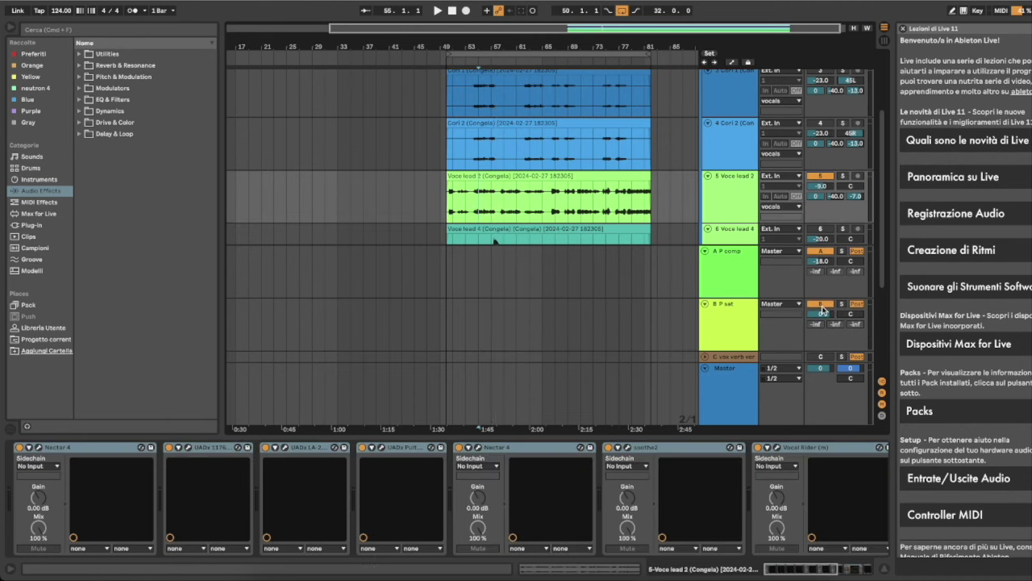
pyautogui.press('space')
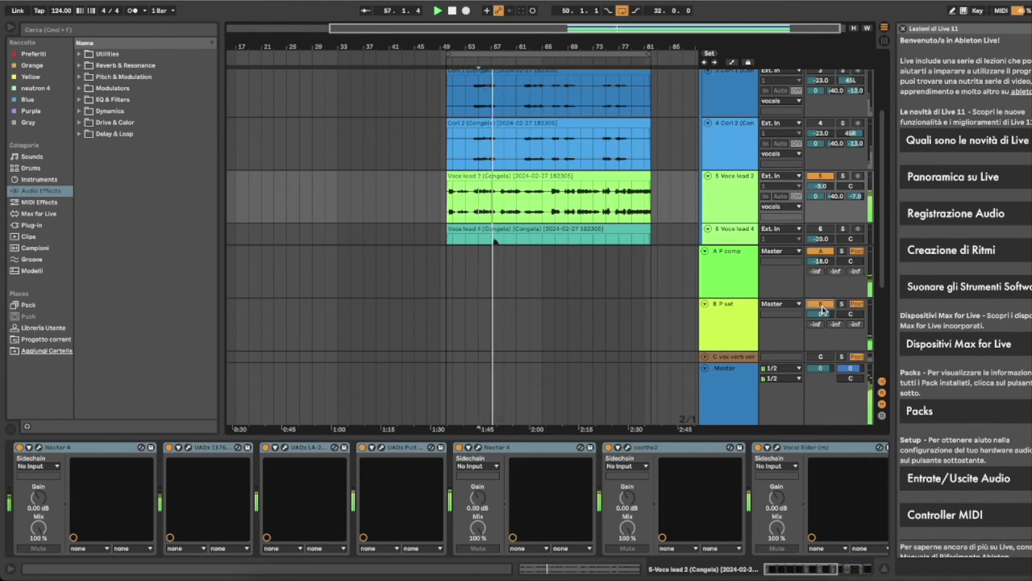
# Step: Fold the A P comp and B P sat returns and activate the C vox verb verse return
pyautogui.click(706, 251)
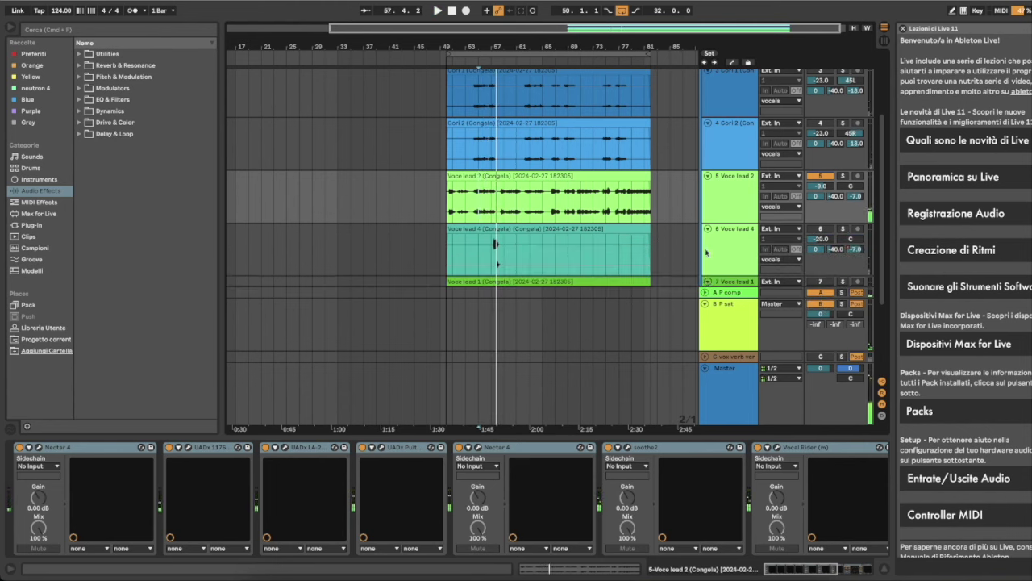
pyautogui.click(705, 305)
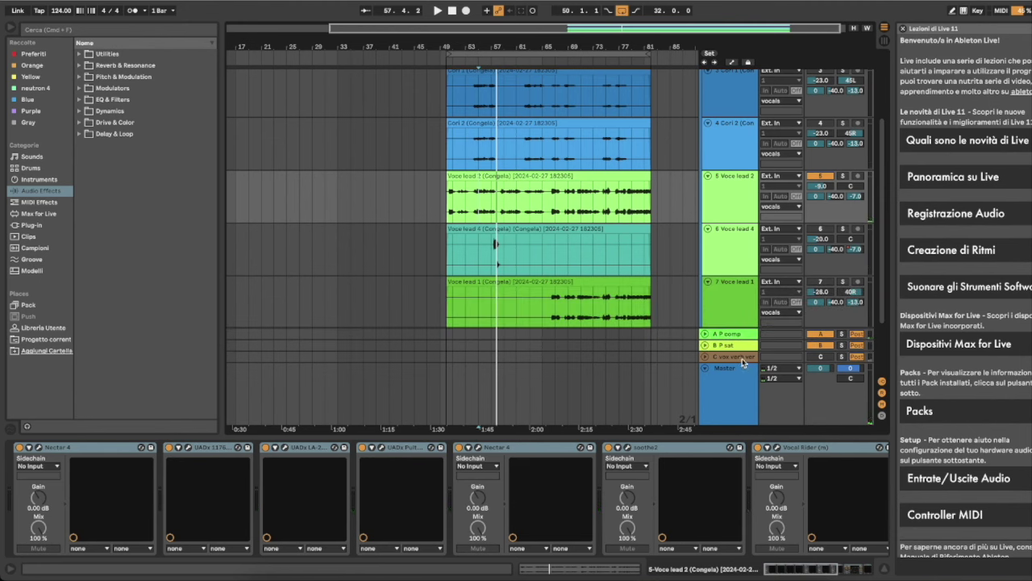
pyautogui.click(742, 358)
pyautogui.click(822, 357)
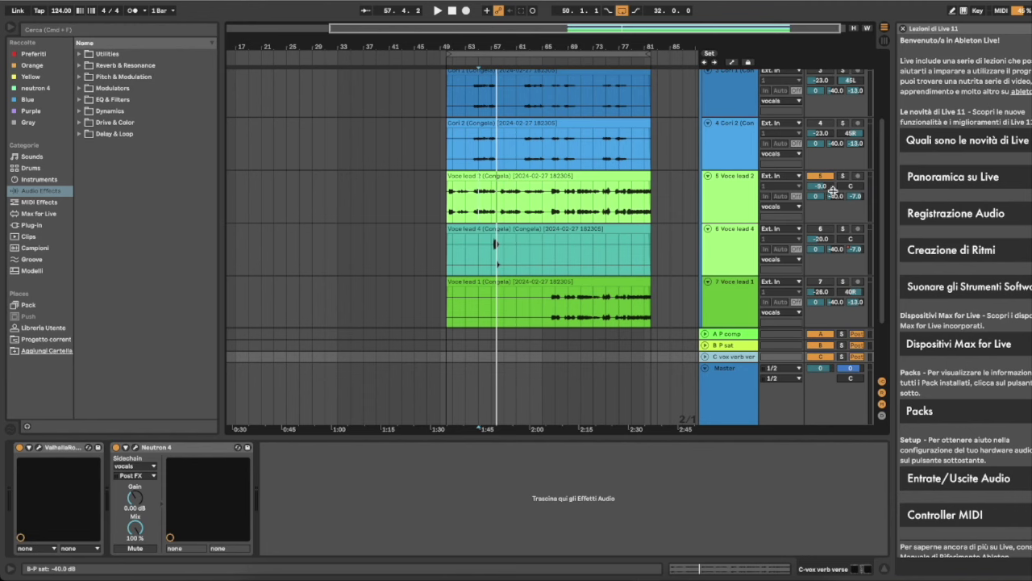
# Step: Review the ValhallaRoom reverb on C vox verb verse, then its Neutron 4 high-pass and low-pass bands and compressor settings
pyautogui.click(41, 448)
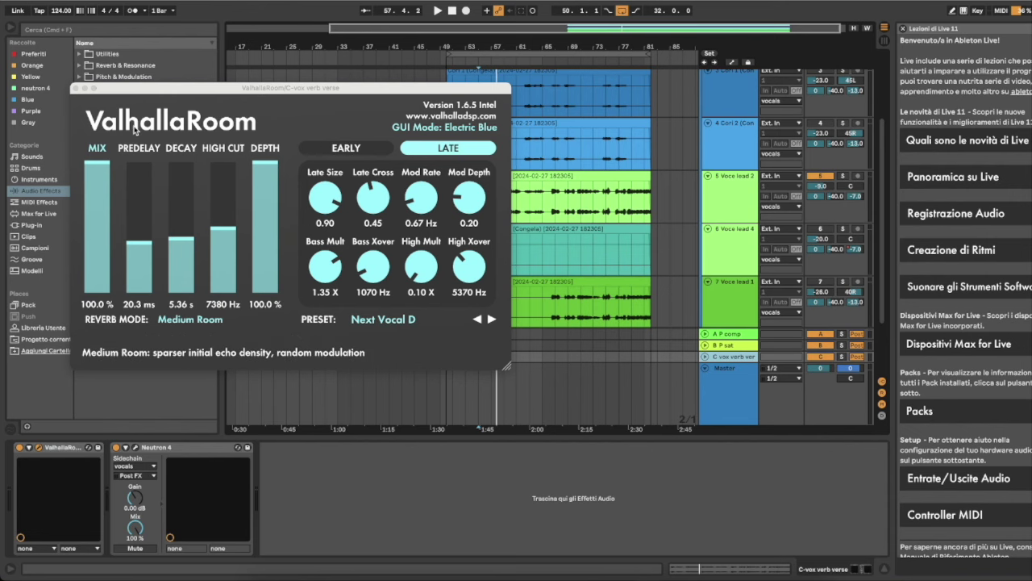
pyautogui.click(75, 89)
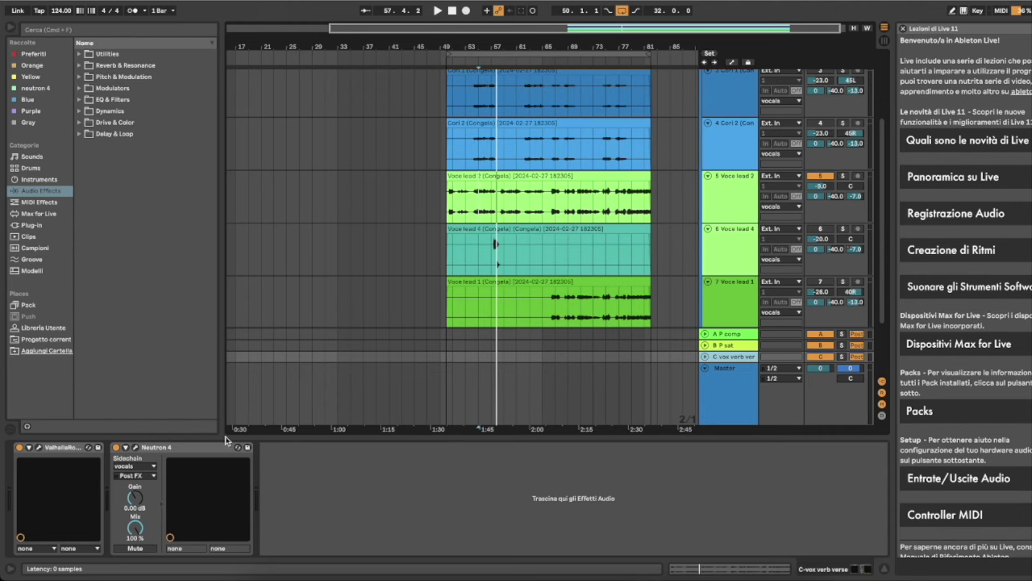
pyautogui.click(135, 447)
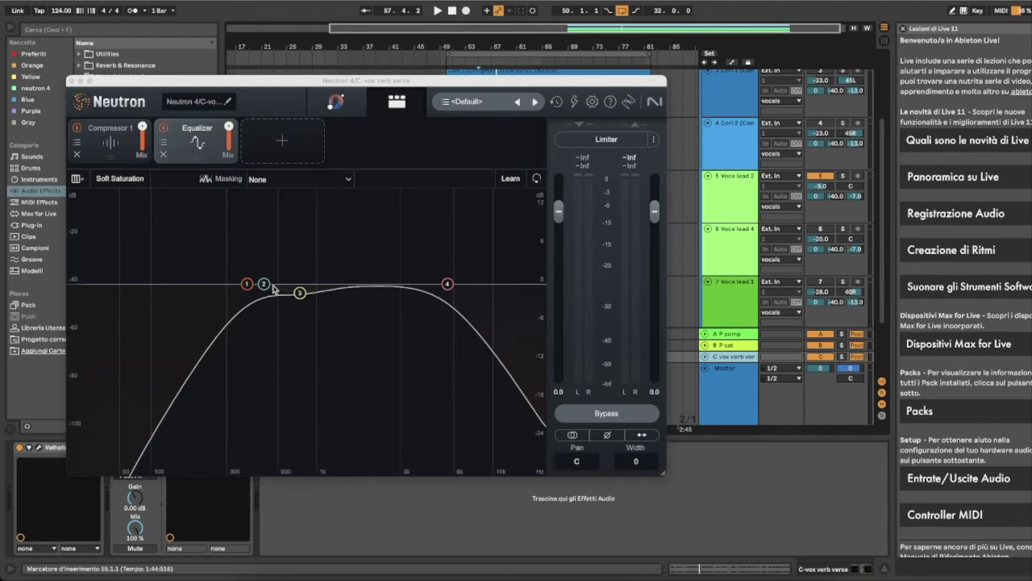
pyautogui.click(247, 286)
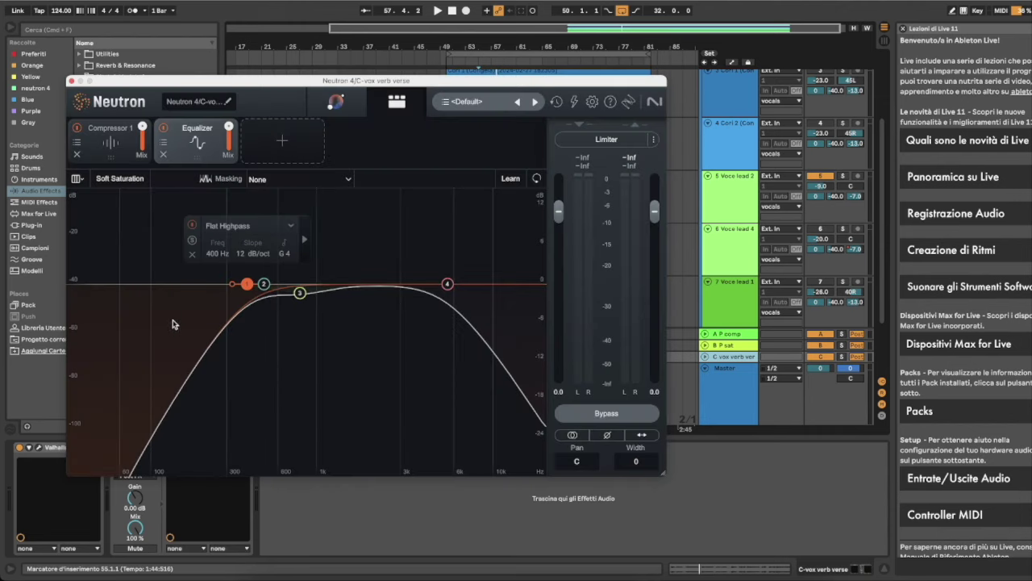
pyautogui.click(448, 285)
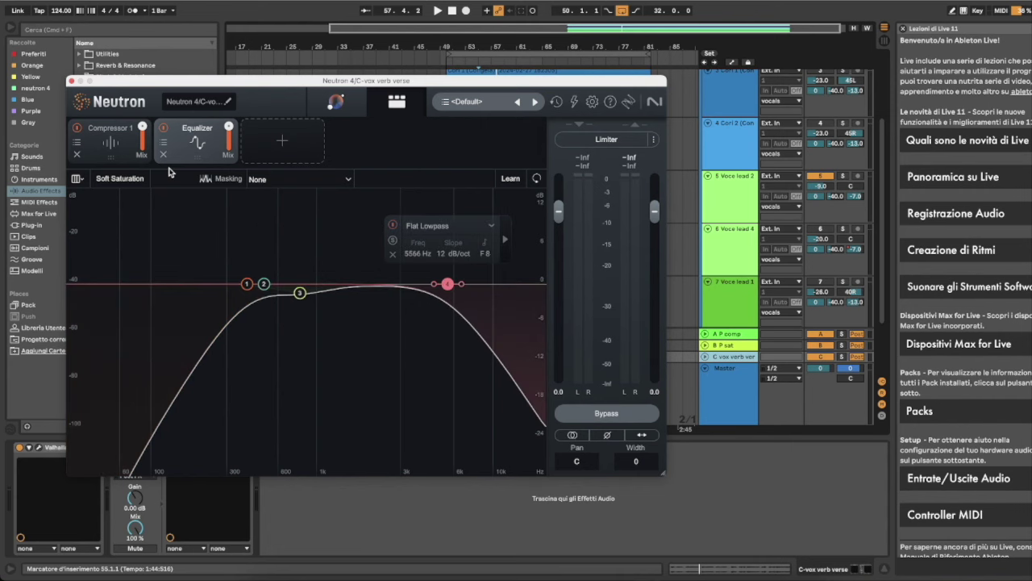
pyautogui.click(118, 146)
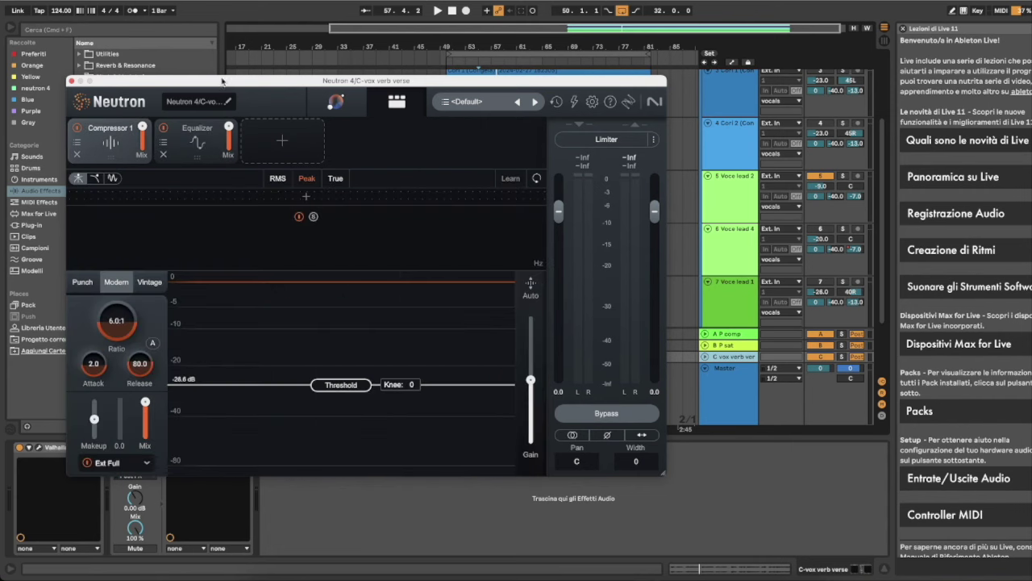
pyautogui.moveTo(218, 84); pyautogui.dragTo(475, 91)
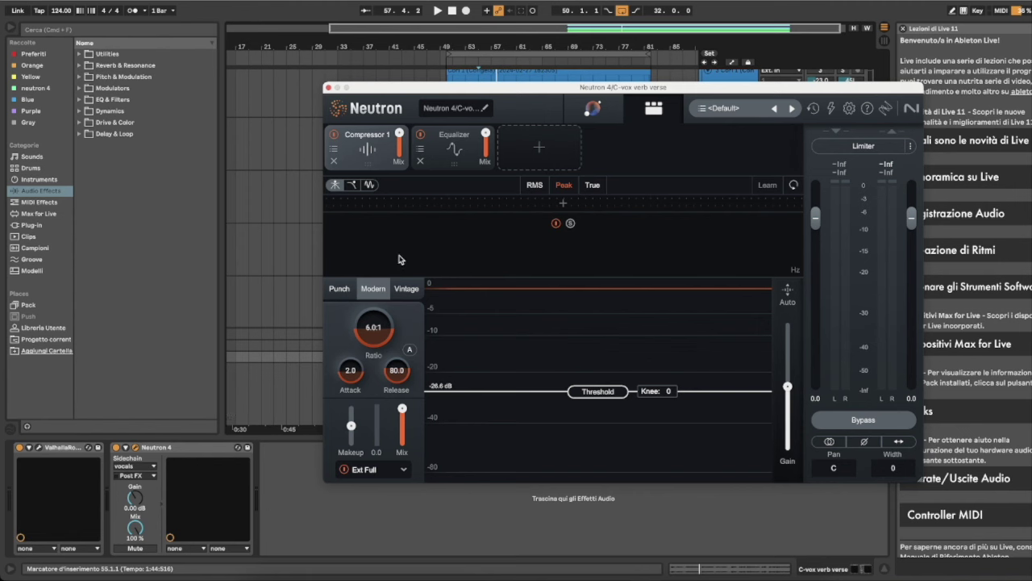
# Step: Play the vocal with Neutron 4 on C vox verb verse active and bypassed, leave it active and close its window
pyautogui.press('space')
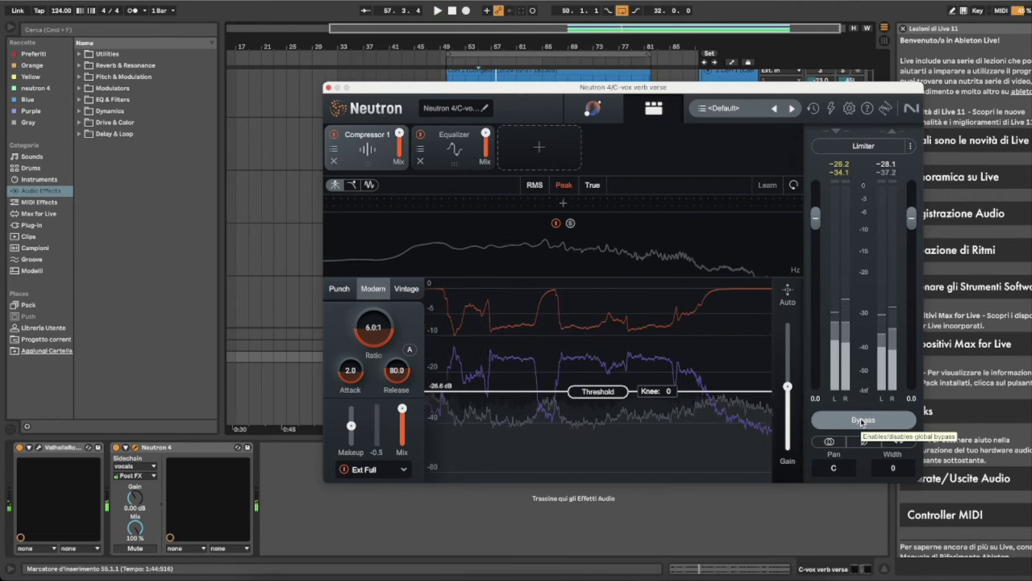
pyautogui.press('space')
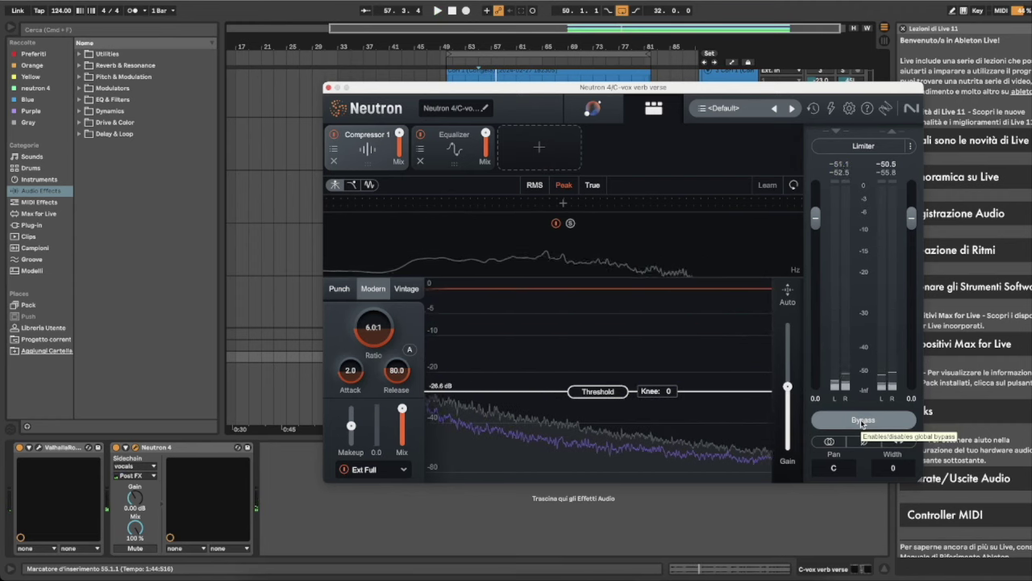
pyautogui.click(861, 420)
pyautogui.press('space')
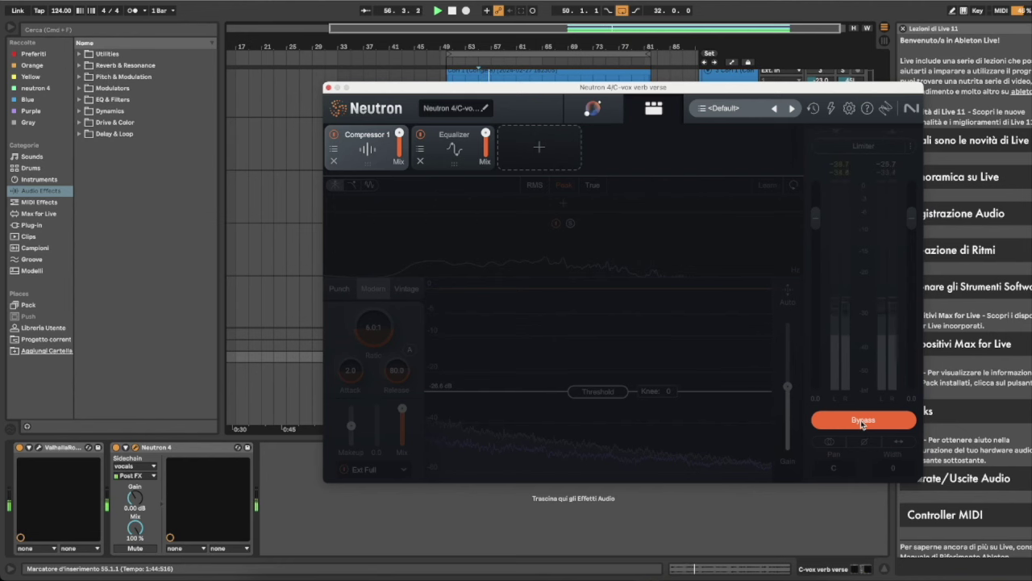
pyautogui.click(861, 420)
pyautogui.click(861, 420)
pyautogui.click(861, 420)
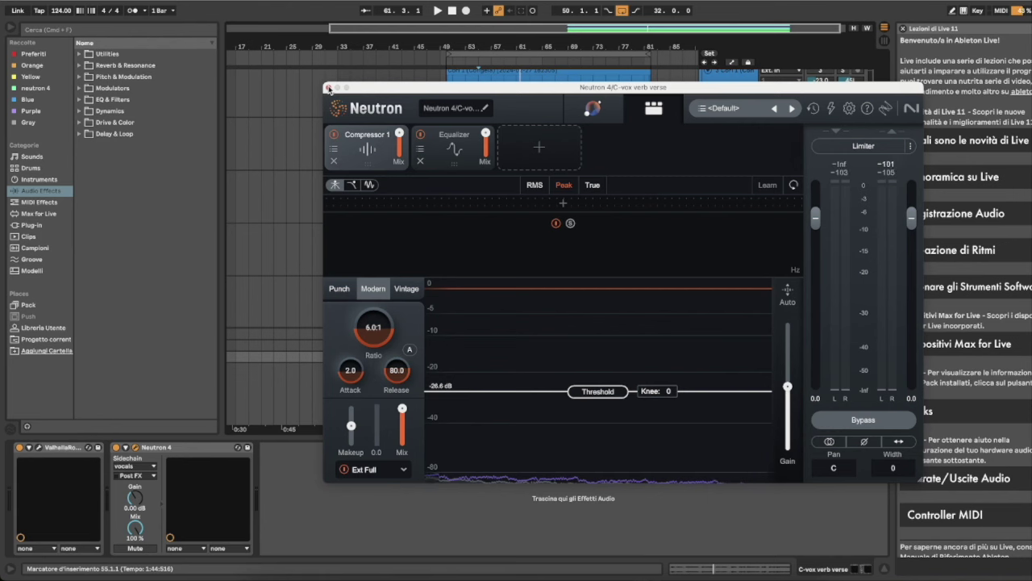
pyautogui.click(329, 88)
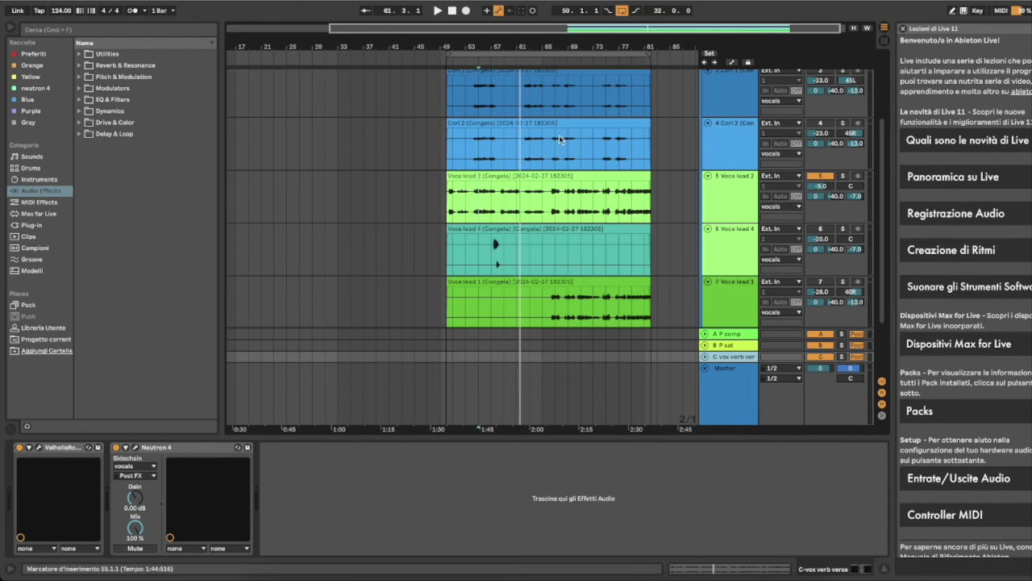
# Step: Activate Voce lead 4, audition it soloed from bar 57, and play it unsoloed with Voce lead 2 from bar 56
pyautogui.click(737, 196)
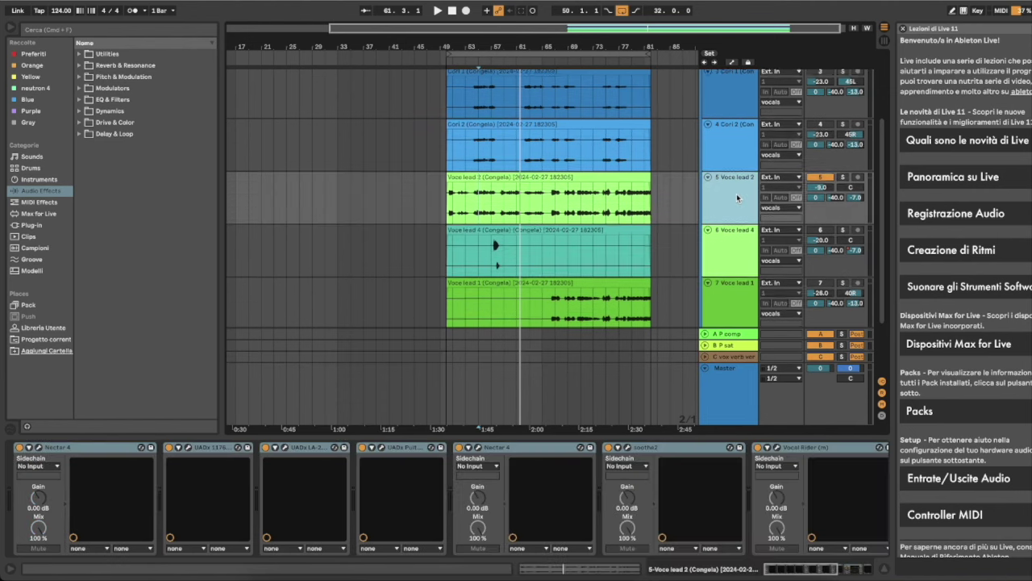
pyautogui.scroll(1, 758, 187)
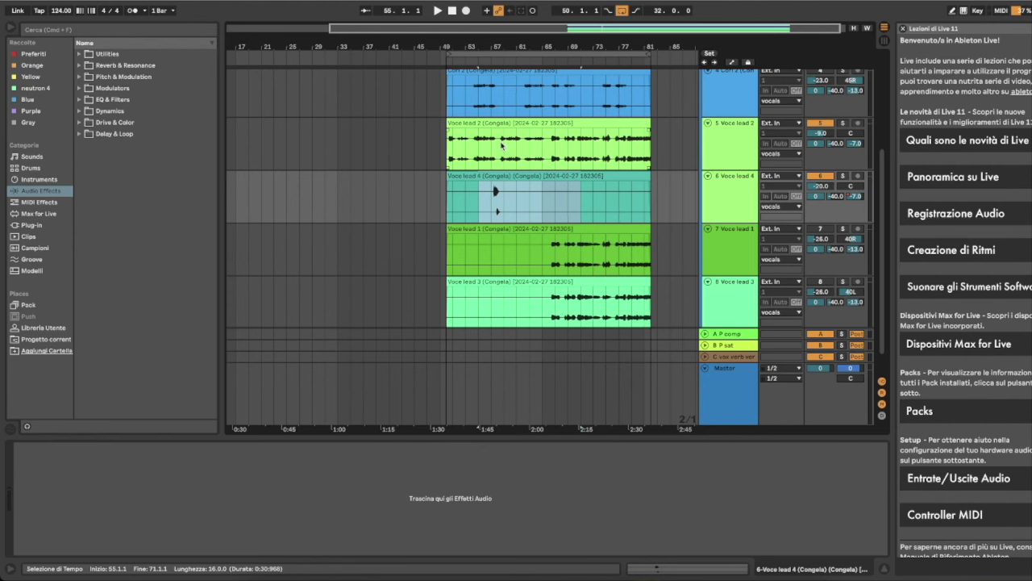
pyautogui.moveTo(498, 55); pyautogui.dragTo(490, 227)
pyautogui.click(489, 202)
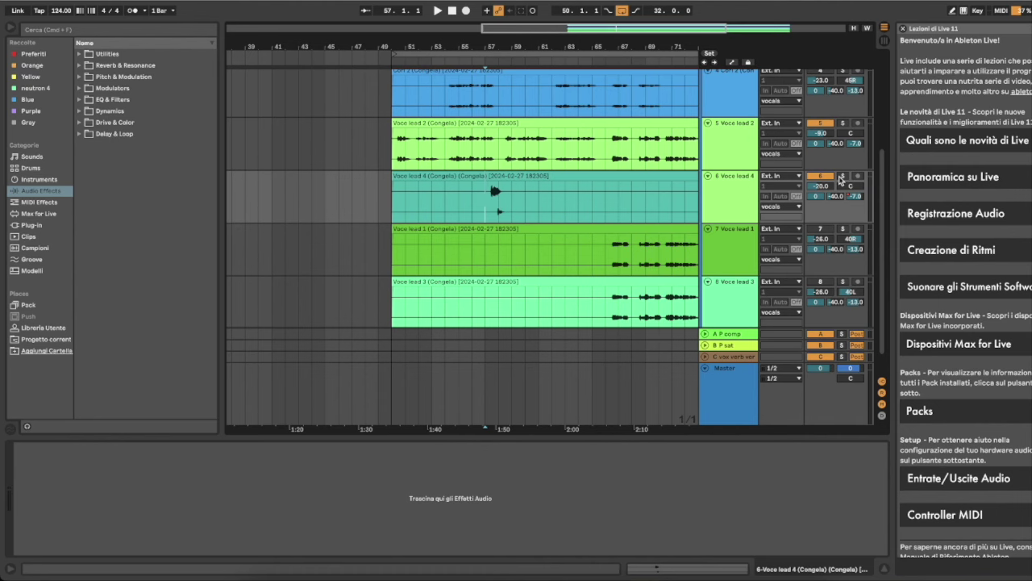
pyautogui.press('space')
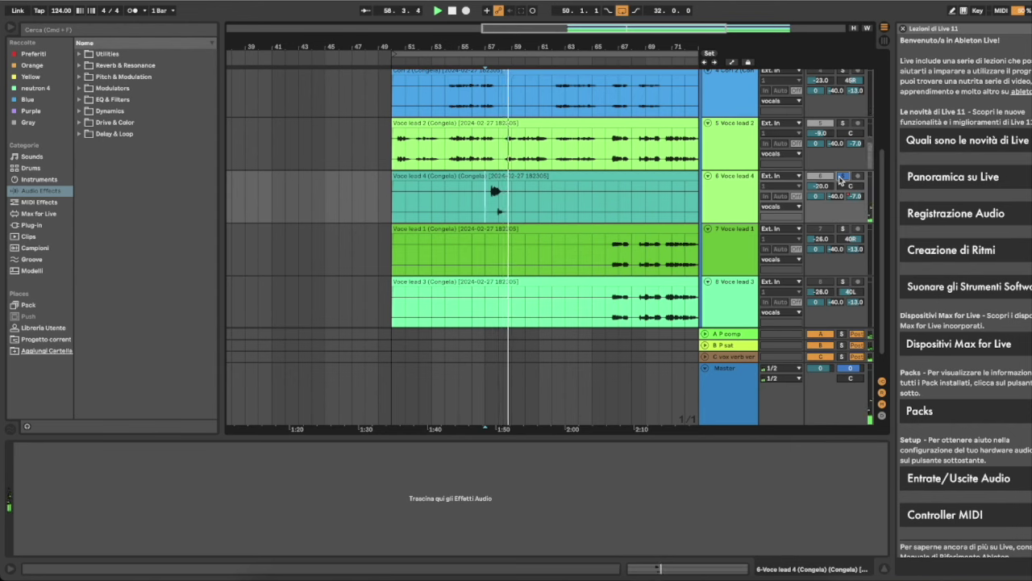
pyautogui.click(476, 149)
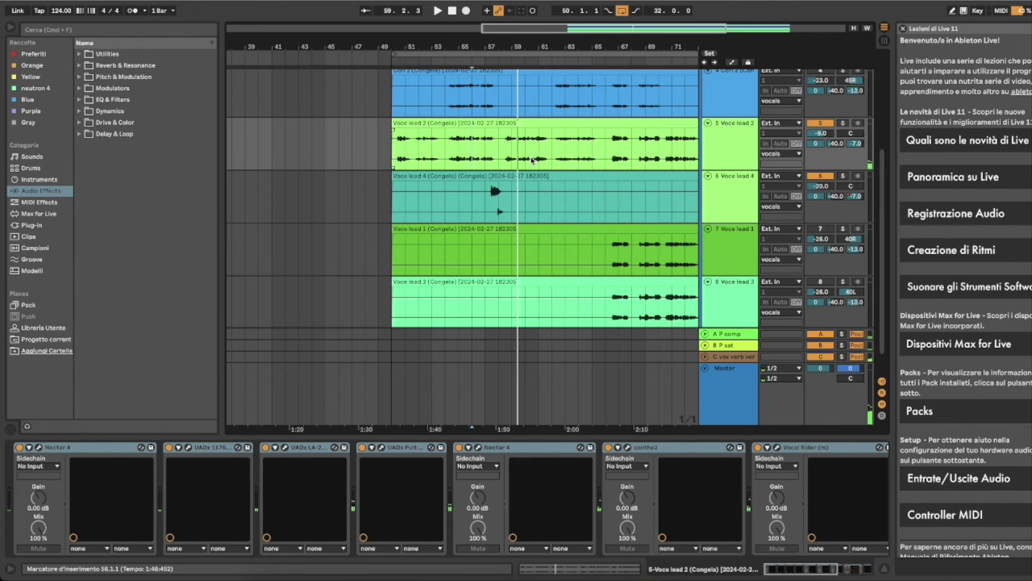
# Step: Fold the Voce lead 4 and Voce lead 2 tracks in the arrangement
pyautogui.hscroll(5, 532, 159)
pyautogui.scroll(-1, 532, 160)
pyautogui.scroll(1, 532, 161)
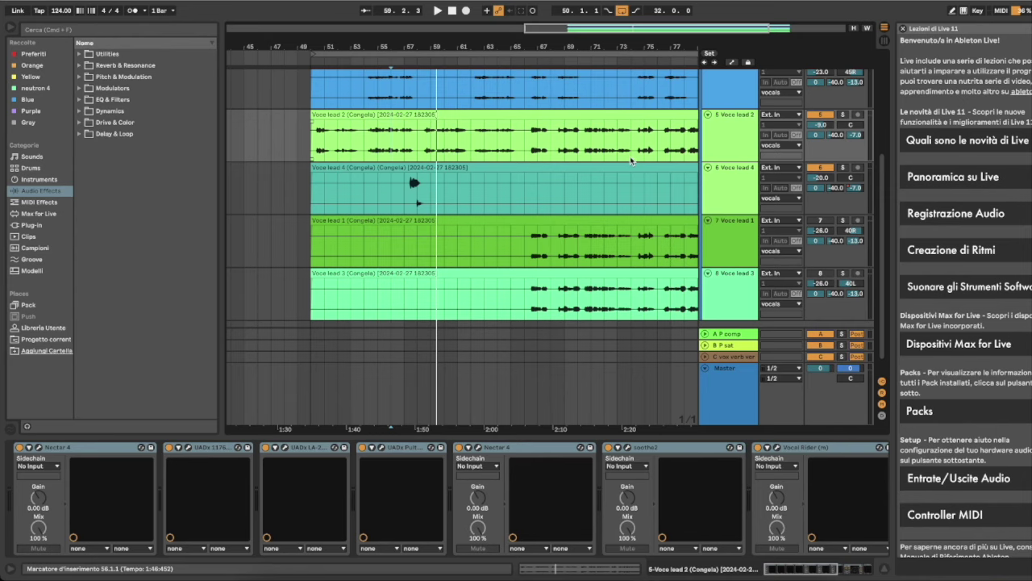
pyautogui.scroll(3, 632, 160)
pyautogui.hscroll(2, 631, 160)
pyautogui.click(707, 216)
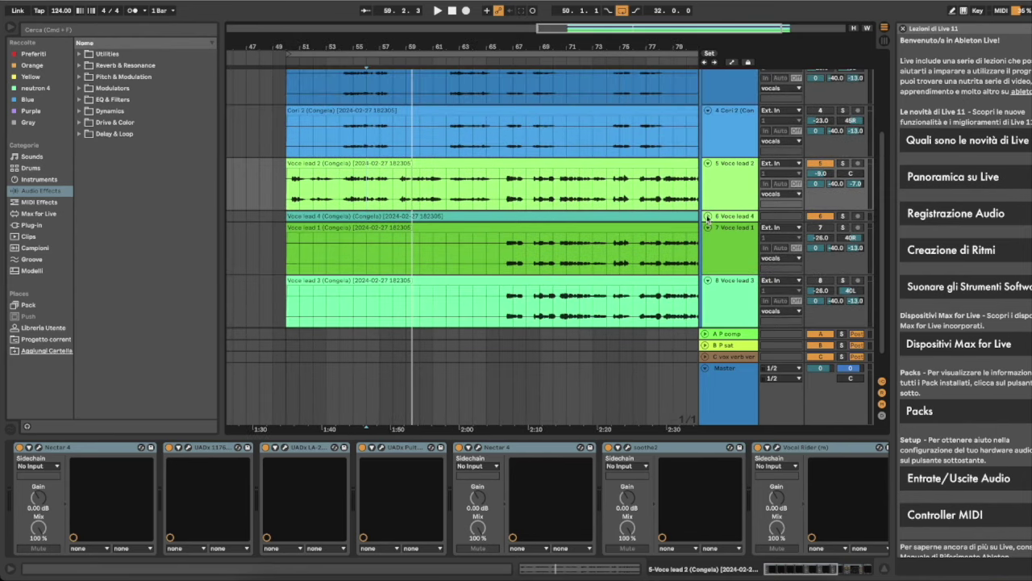
pyautogui.click(706, 164)
# Step: Select Cori 1, inspect the high-shelf band in its Nectar 4 EQ 2 and close the plug-in window
pyautogui.scroll(2, 718, 150)
pyautogui.click(732, 135)
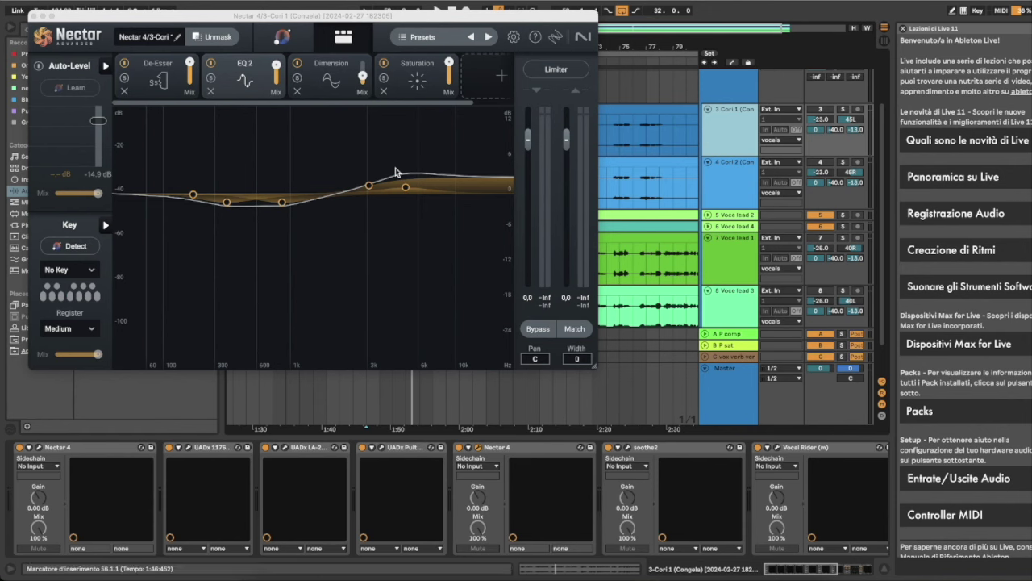
pyautogui.click(371, 188)
pyautogui.moveTo(372, 189); pyautogui.dragTo(372, 188)
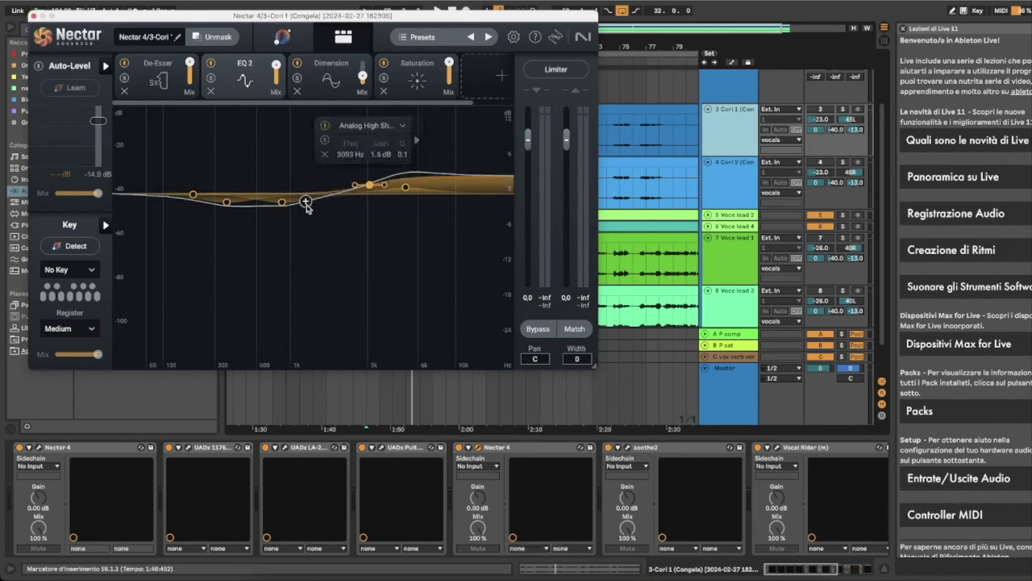
pyautogui.click(33, 15)
# Step: Activate the Cori 1 and Cori 2 tracks and play them with the lead vocal from bar 54
pyautogui.click(820, 109)
pyautogui.click(816, 163)
pyautogui.click(339, 131)
pyautogui.press('space')
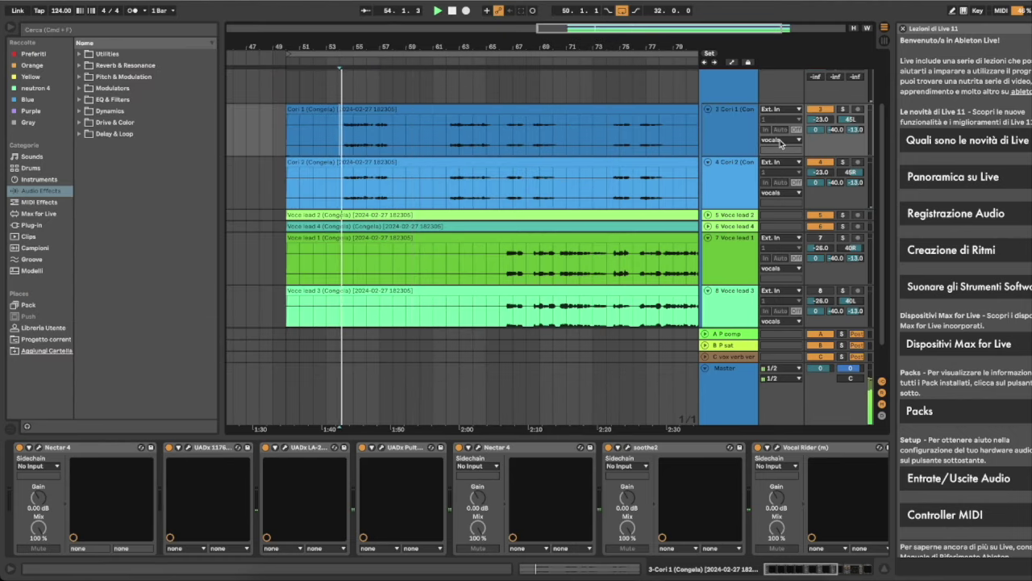
# Step: Unfold Voce lead 2, lower the vocals group's volume slightly and play the mix from bar 54
pyautogui.scroll(2, 780, 144)
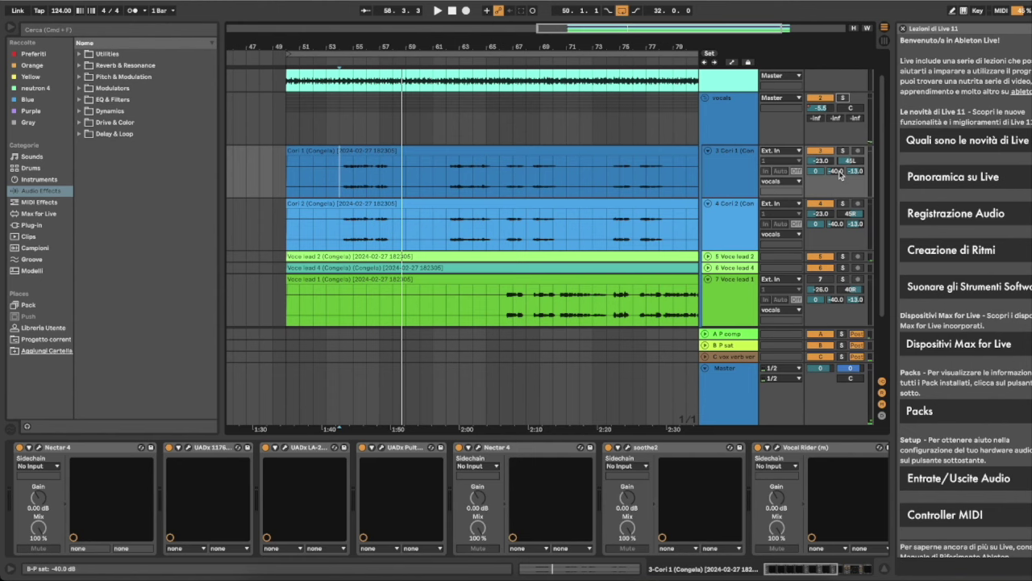
pyautogui.scroll(-1, 527, 157)
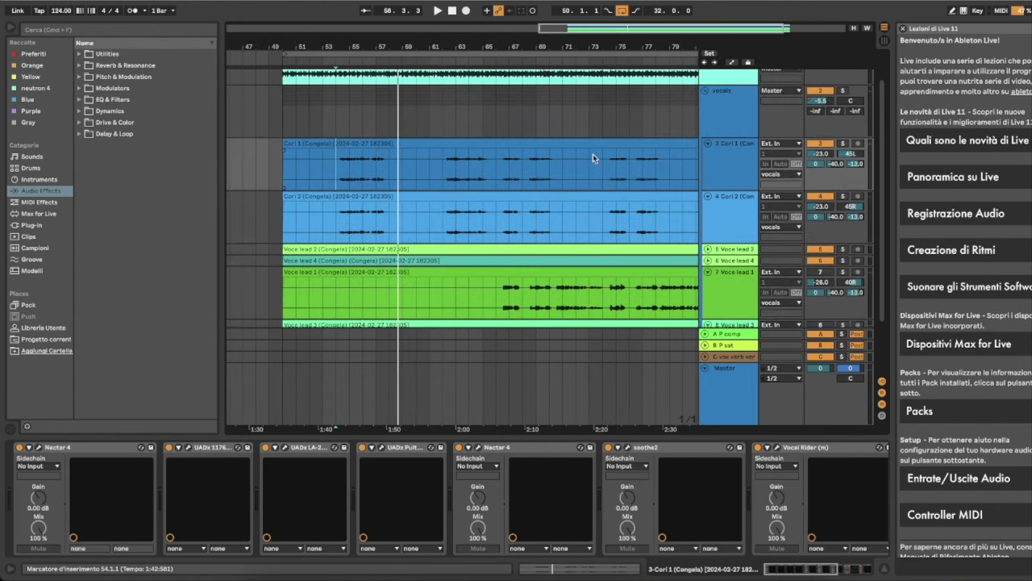
pyautogui.click(709, 251)
pyautogui.press('space')
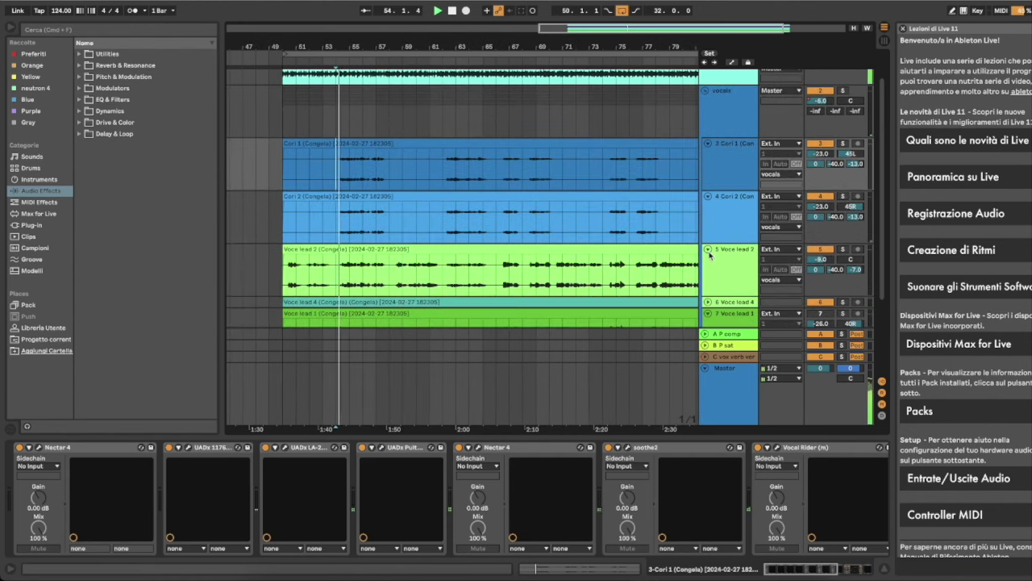
pyautogui.press('space')
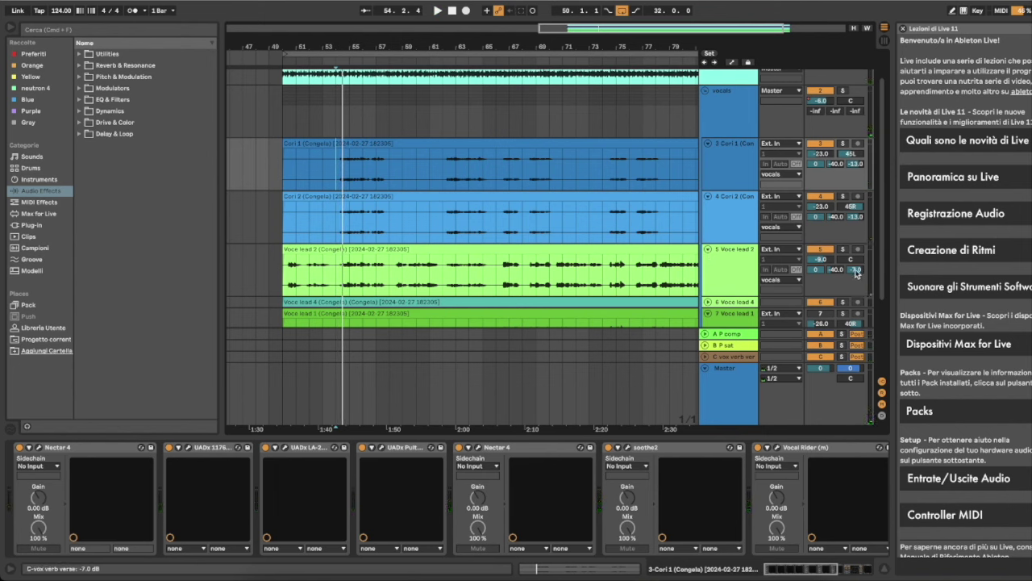
# Step: Select Voce lead 2 to show its effect chain, then play the choirs and lead vocal from bar 53
pyautogui.click(730, 281)
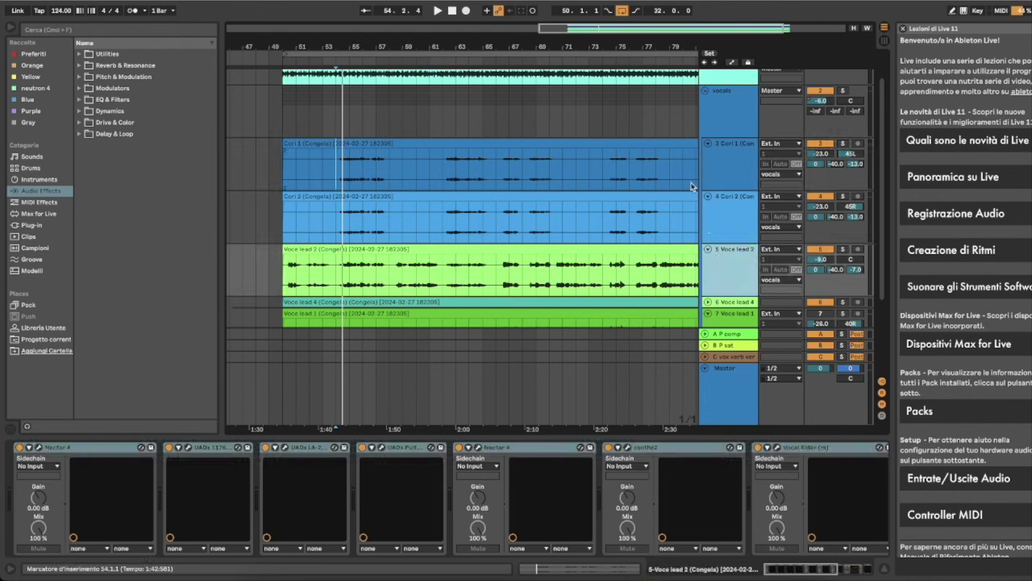
pyautogui.click(322, 166)
pyautogui.press('space')
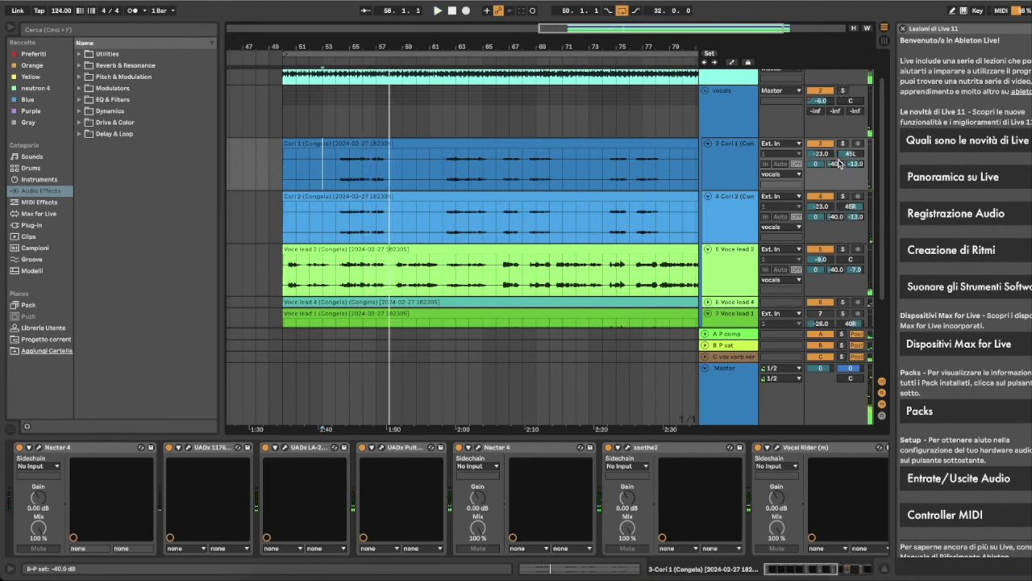
# Step: Solo the vocals group and play it from bar 54 with Cori 1 and Cori 2 panned to center
pyautogui.click(749, 153)
pyautogui.keyDown('shift'); pyautogui.click(717, 228); pyautogui.keyUp('shift')
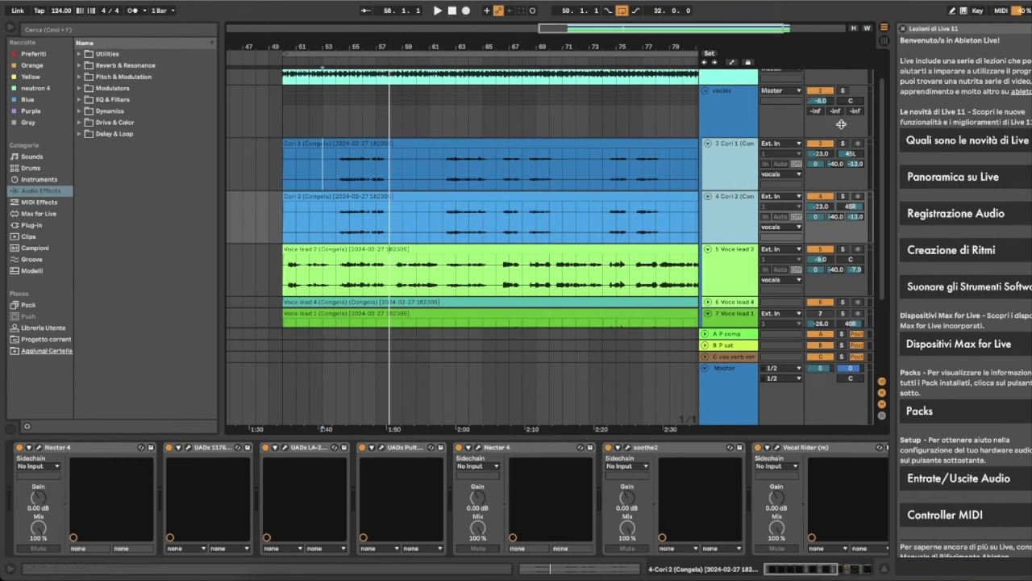
pyautogui.click(843, 91)
pyautogui.click(337, 179)
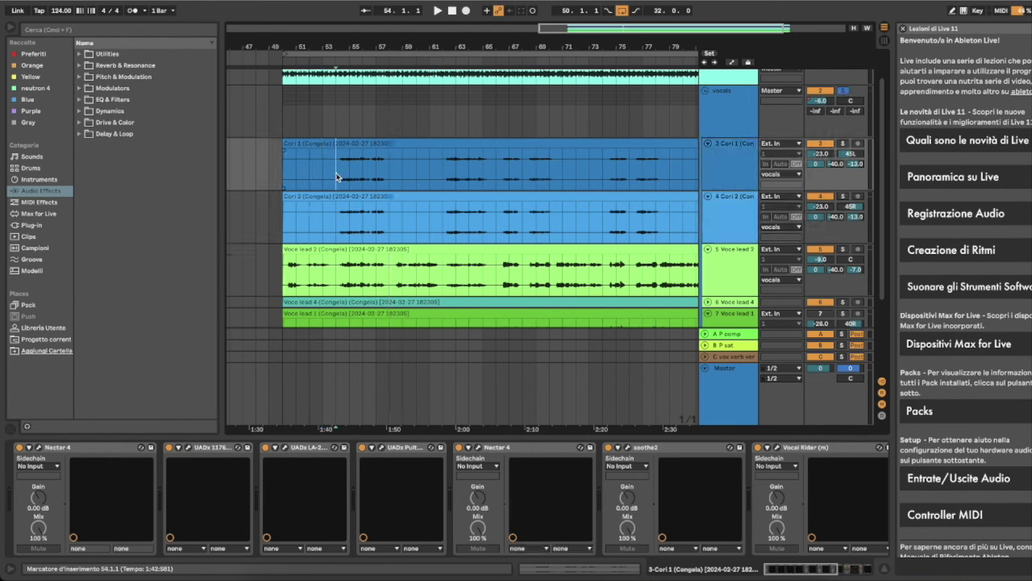
pyautogui.doubleClick(854, 206)
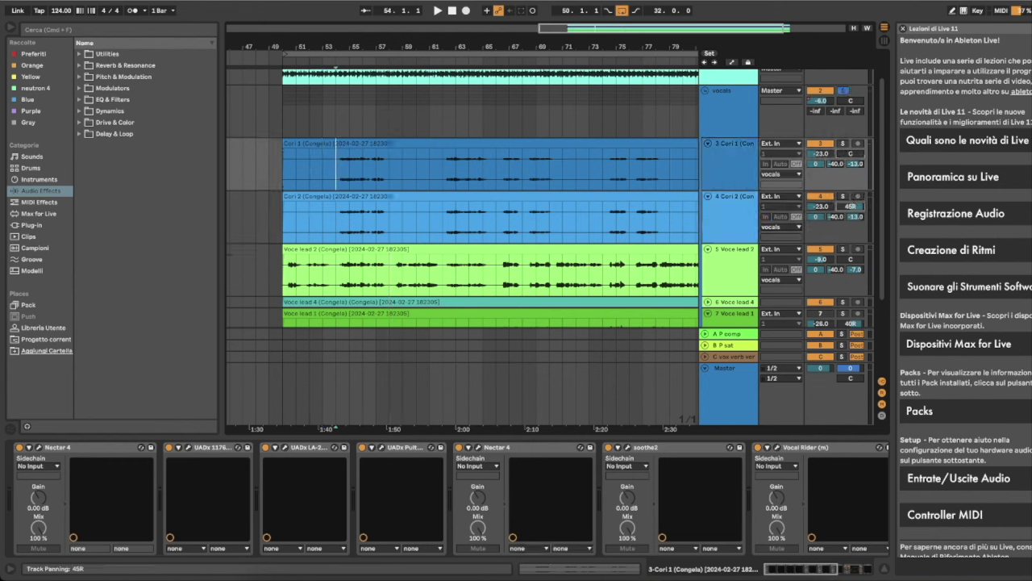
pyautogui.press('space')
# Step: Pan Cori 1 to 45L and Cori 2 to 45R, and play the soloed vocals to hear the widened choirs
pyautogui.click(742, 169)
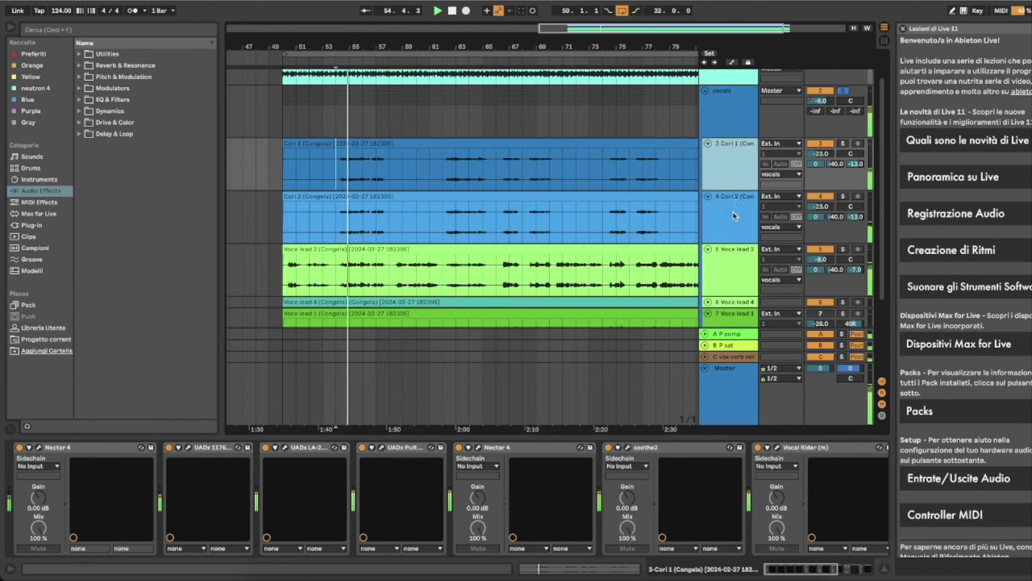
pyautogui.keyDown('shift'); pyautogui.click(735, 214); pyautogui.keyUp('shift')
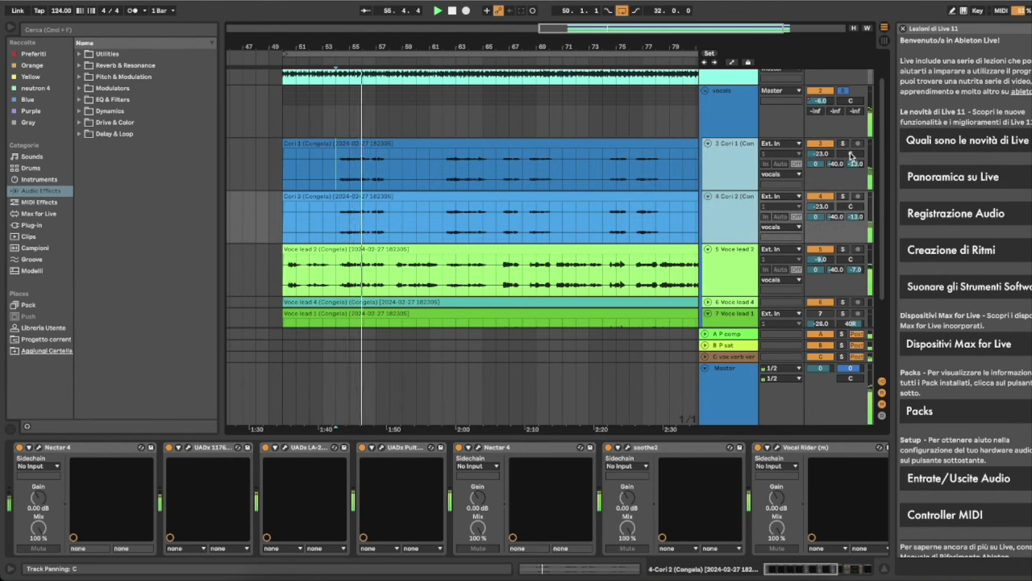
pyautogui.click(851, 155)
pyautogui.write('-45')
pyautogui.press('Return')
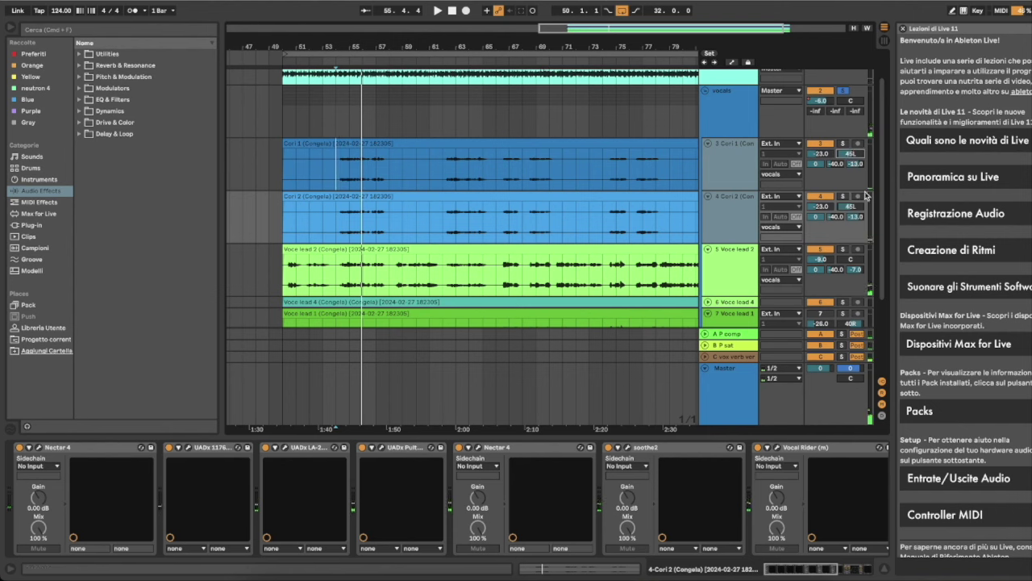
pyautogui.click(733, 165)
pyautogui.doubleClick(733, 213)
pyautogui.click(856, 207)
pyautogui.write('45')
pyautogui.press('Return')
pyautogui.press('space')
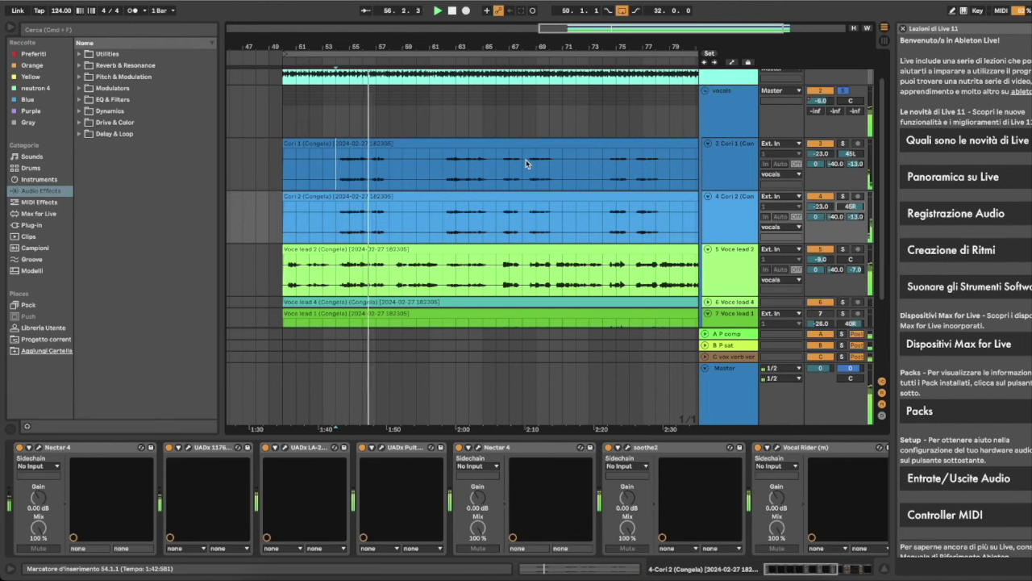
# Step: Activate Voce lead 1 and Voce lead 3, and play Voce lead 1 soloed from bar 66 while reviewing its effect chain
pyautogui.scroll(-3, 527, 164)
pyautogui.hscroll(3, 526, 164)
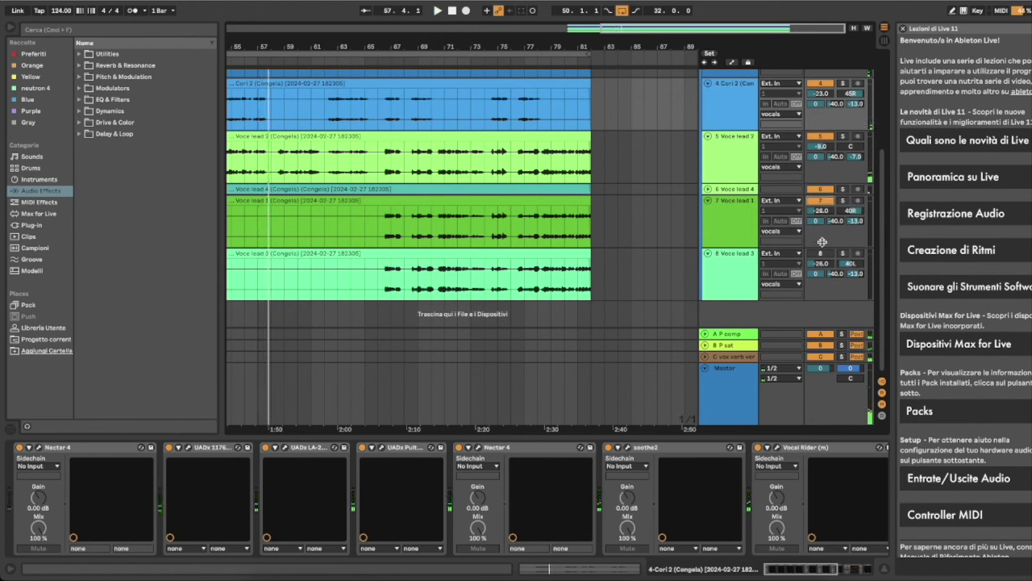
pyautogui.click(376, 226)
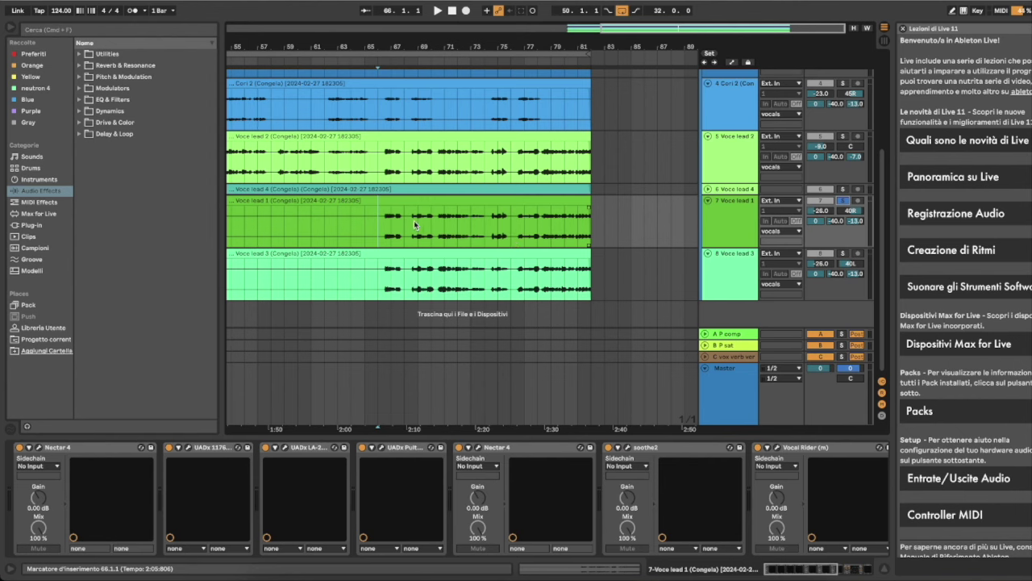
pyautogui.press('space')
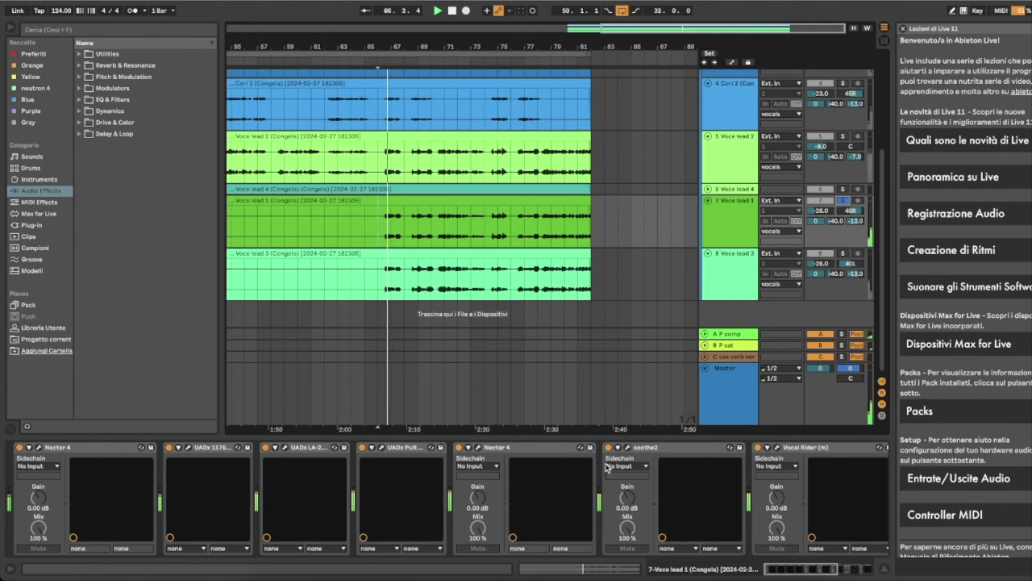
pyautogui.hscroll(5, 621, 498)
pyautogui.hscroll(2, 621, 497)
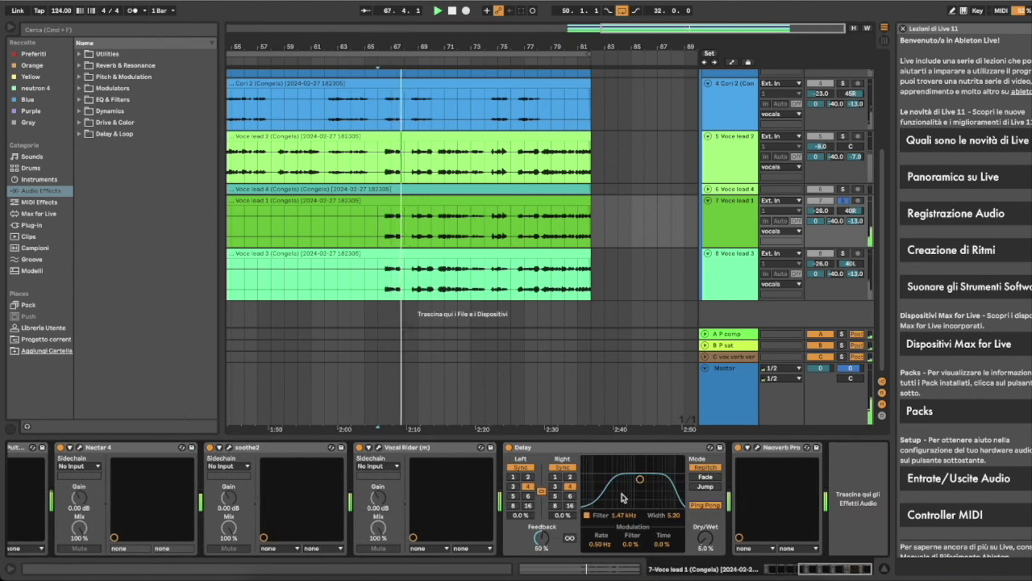
pyautogui.hscroll(-6, 621, 498)
# Step: Add Voce lead 3 and Voce lead 2 to the solo, compare the lead with and without its doubles, and clear the solos
pyautogui.keyDown('super'); pyautogui.click(843, 254); pyautogui.keyUp('super')
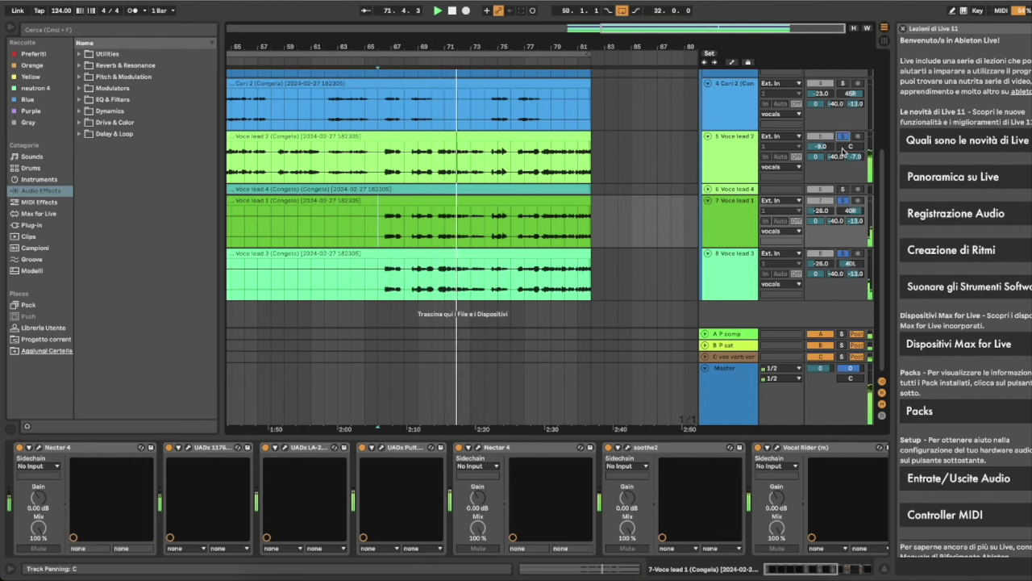
pyautogui.click(732, 226)
pyautogui.keyDown('shift'); pyautogui.click(731, 279); pyautogui.keyUp('shift')
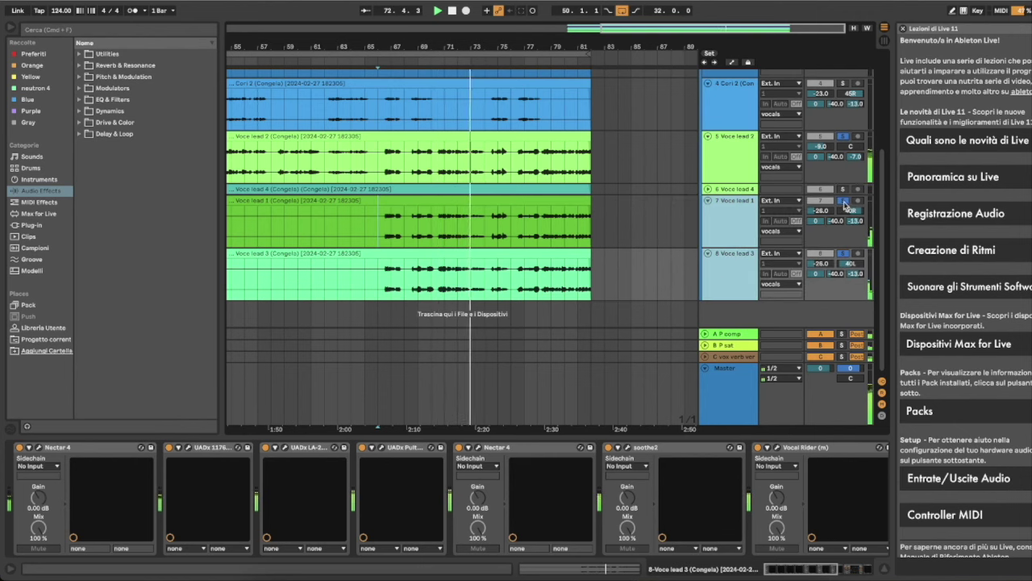
pyautogui.click(843, 202)
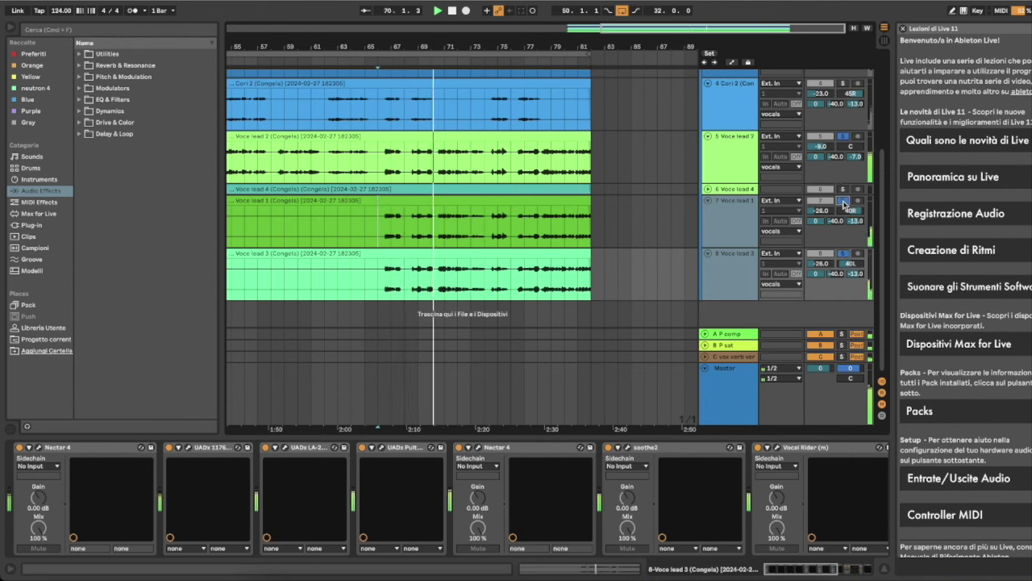
pyautogui.click(844, 203)
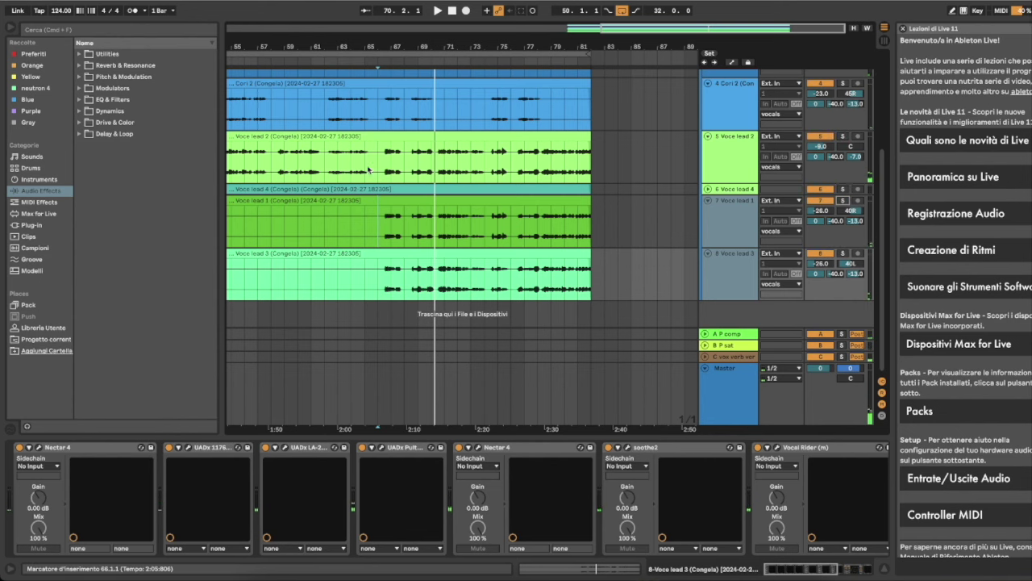
# Step: Play the full mix from bar 66, switching Voce lead 1 and Voce lead 3 off and back on together to compare
pyautogui.press('space')
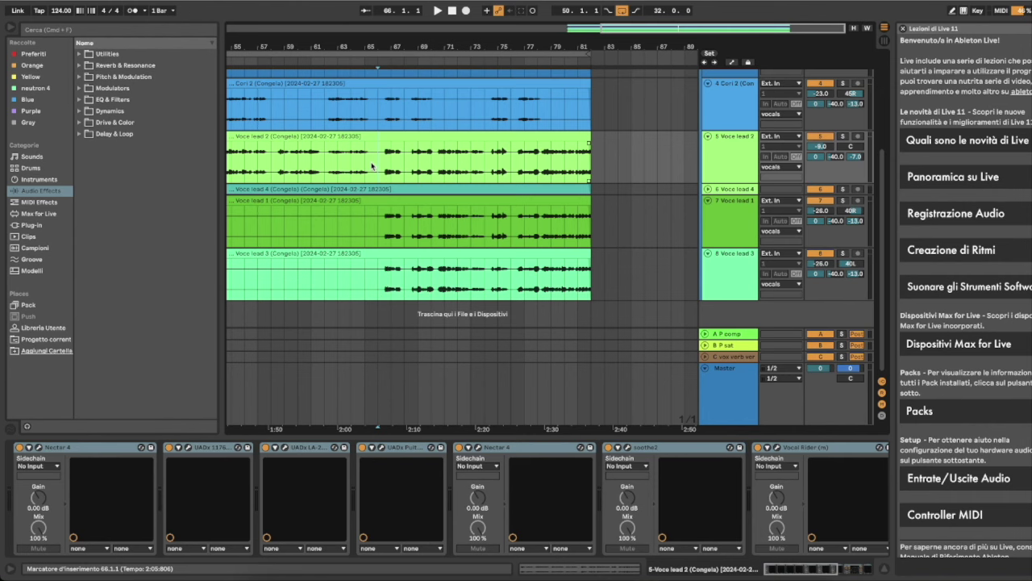
pyautogui.press('space')
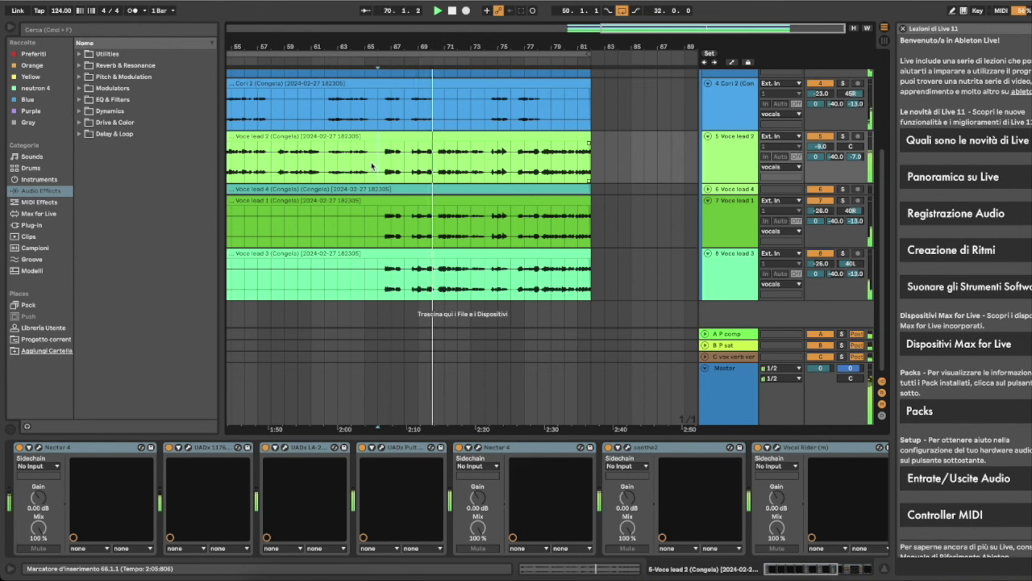
pyautogui.click(717, 223)
pyautogui.keyDown('shift'); pyautogui.click(733, 265); pyautogui.keyUp('shift')
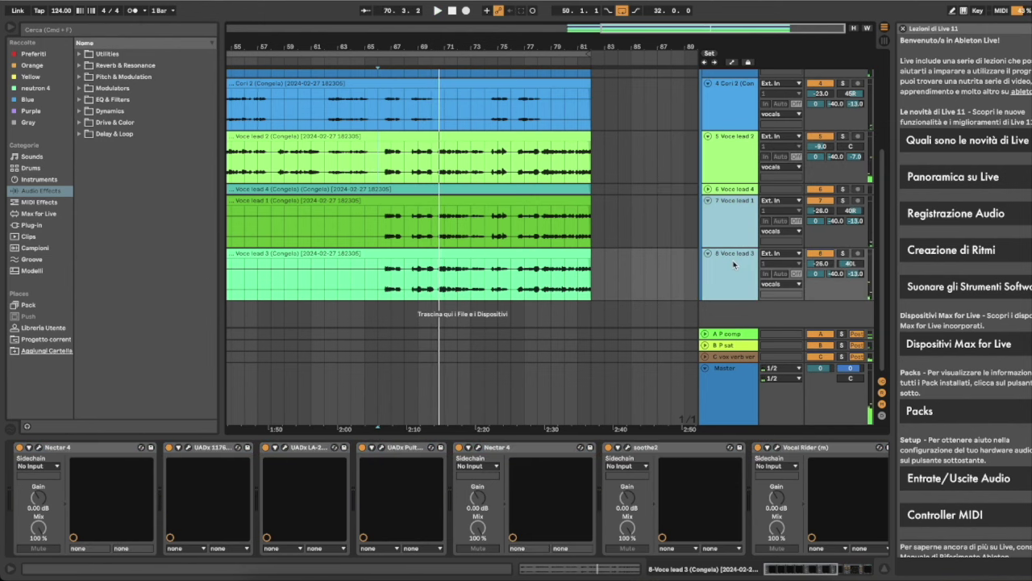
pyautogui.click(821, 255)
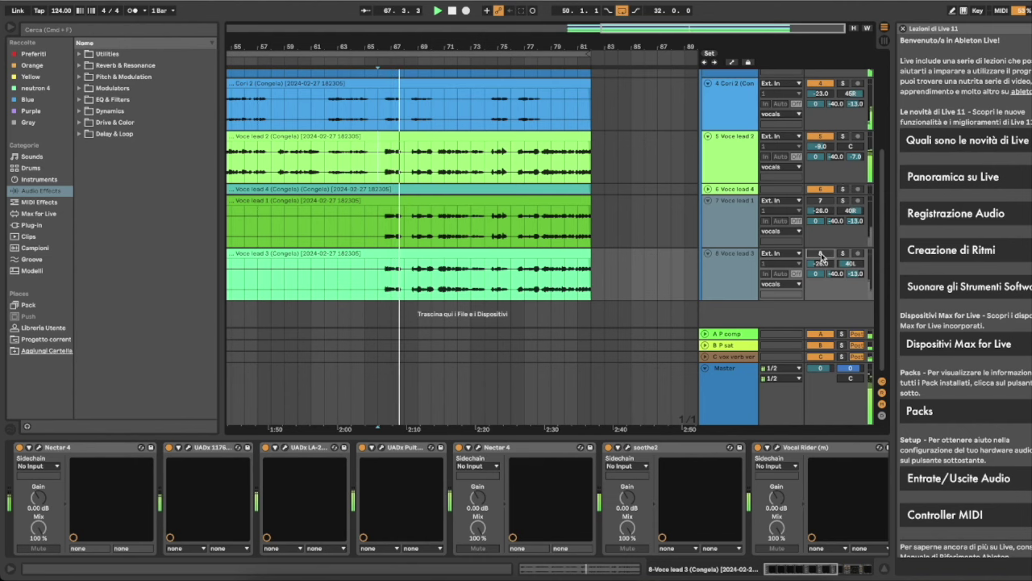
pyautogui.click(821, 255)
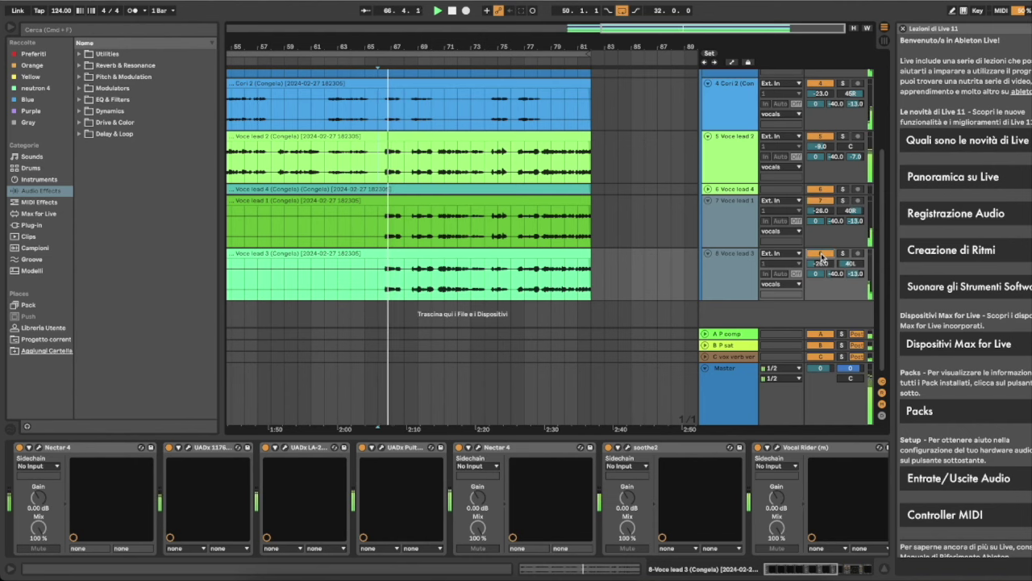
# Step: Select the vocals group to show its effect chain, and play the mix from bar 54
pyautogui.scroll(5, 814, 242)
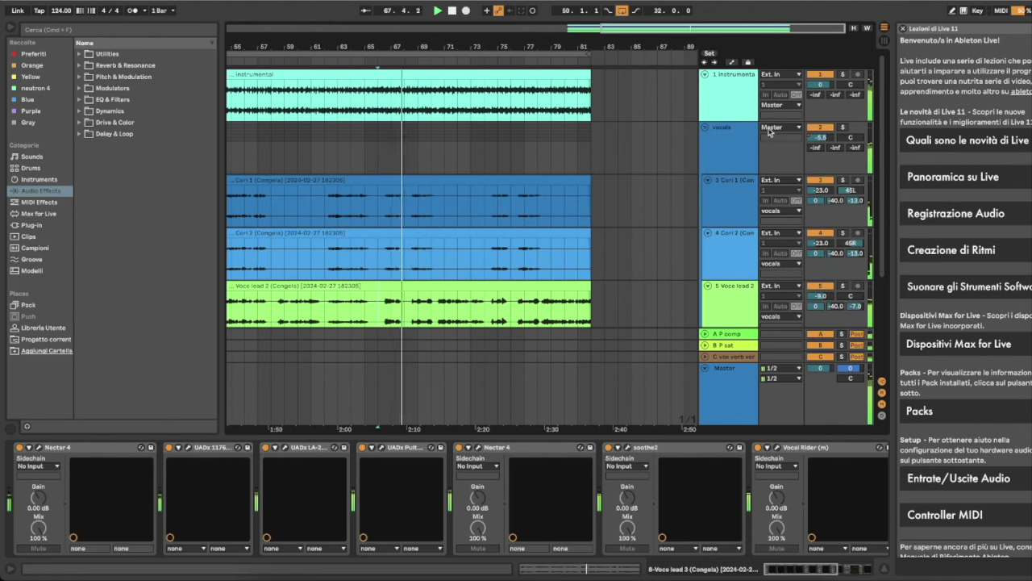
pyautogui.click(390, 210)
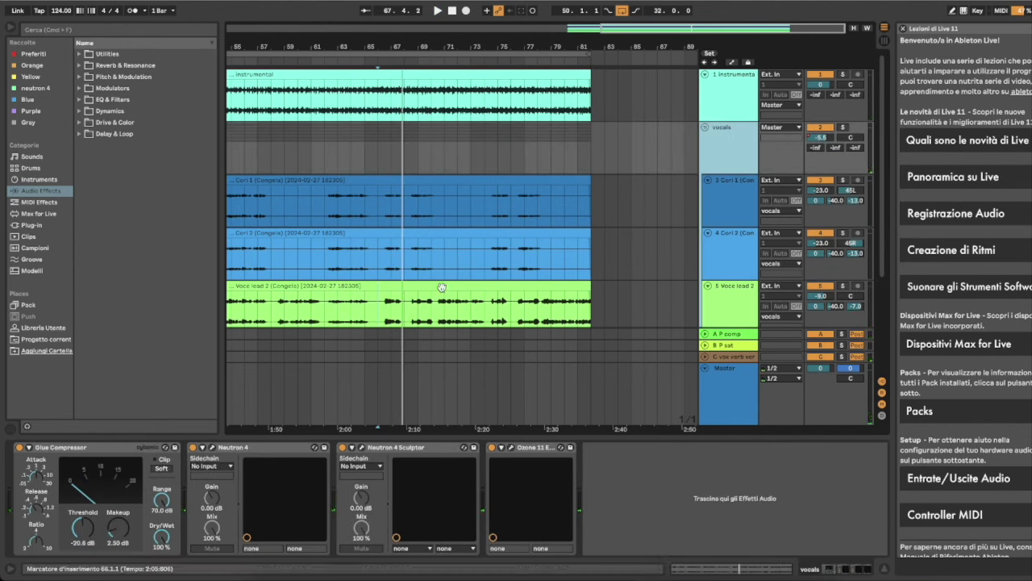
pyautogui.hscroll(-5, 420, 270)
pyautogui.click(342, 194)
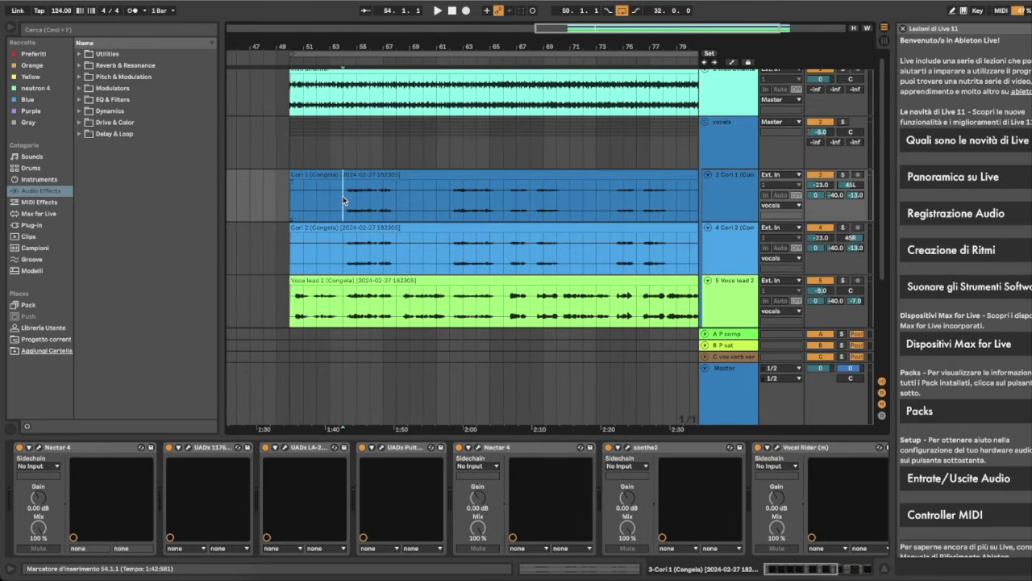
pyautogui.click(734, 137)
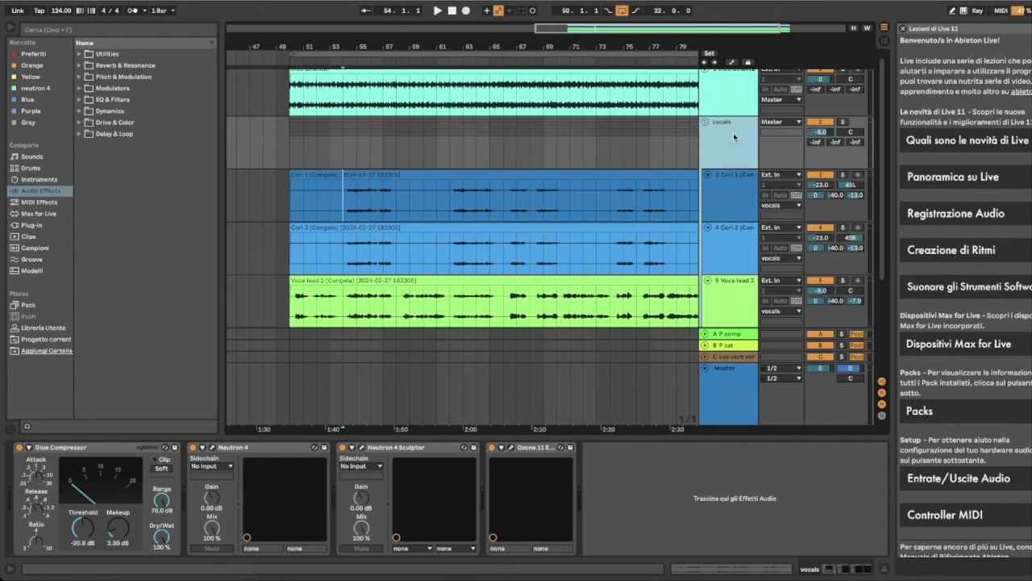
pyautogui.press('space')
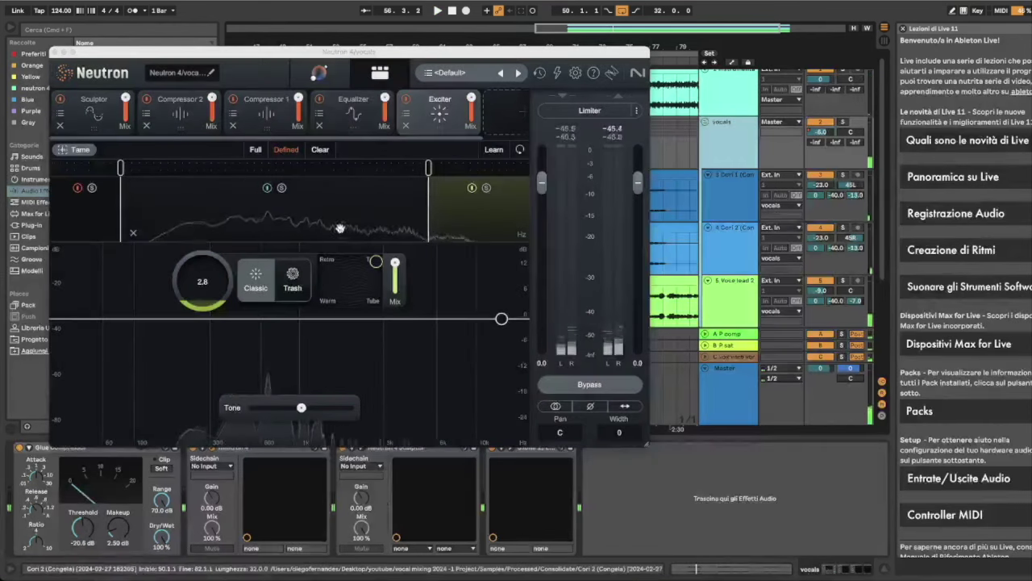
# Step: Inspect the Sculptor, the Compressor 2 bands and the Compressor 1 module in the vocals group's Neutron 4 during playback
pyautogui.click(71, 111)
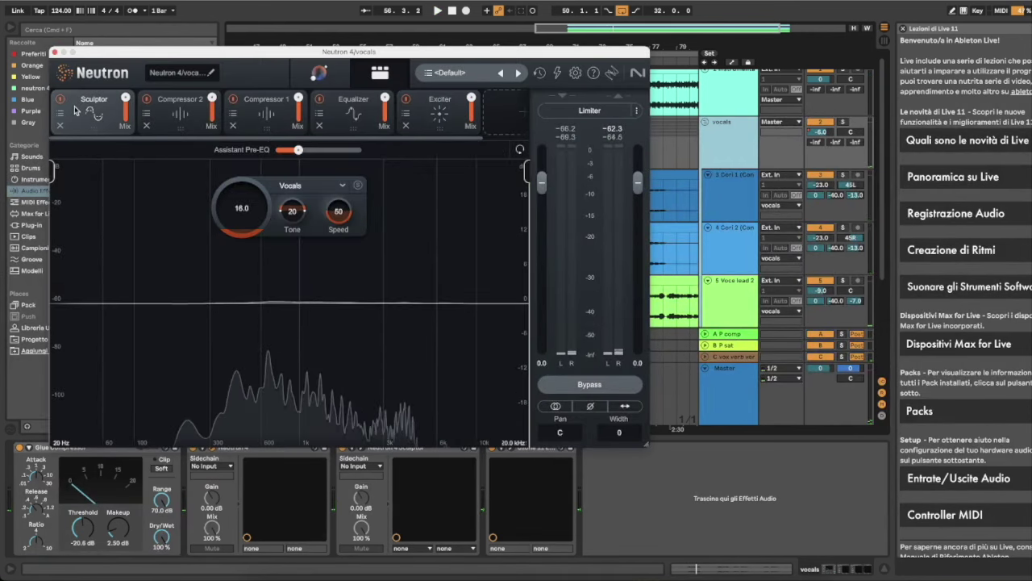
pyautogui.click(179, 113)
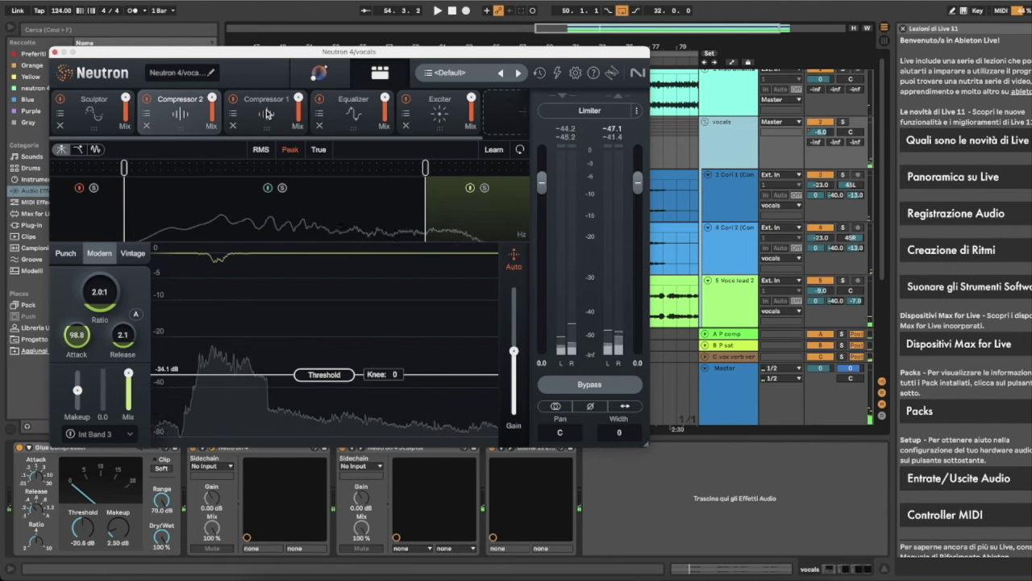
pyautogui.click(318, 228)
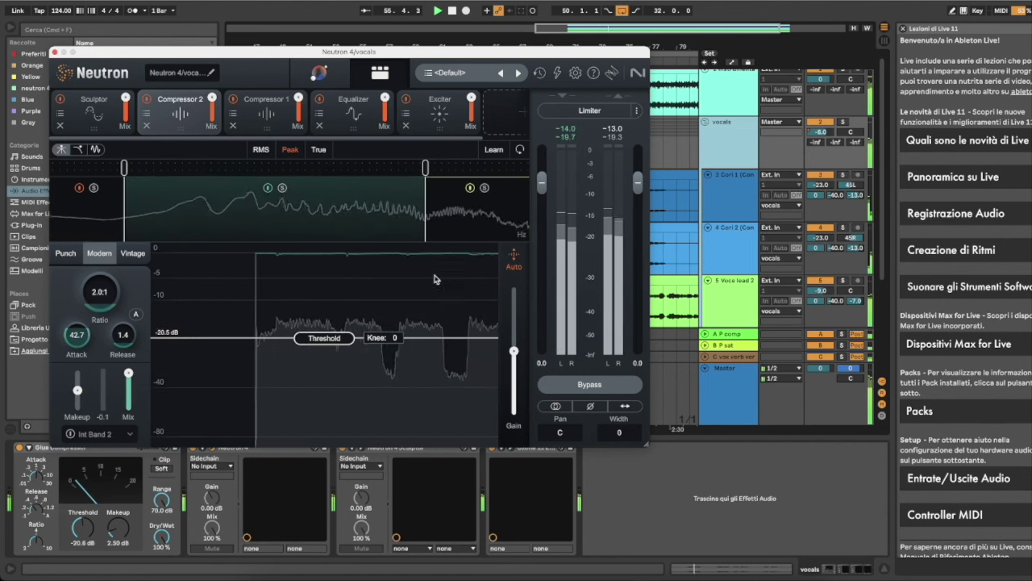
pyautogui.click(475, 229)
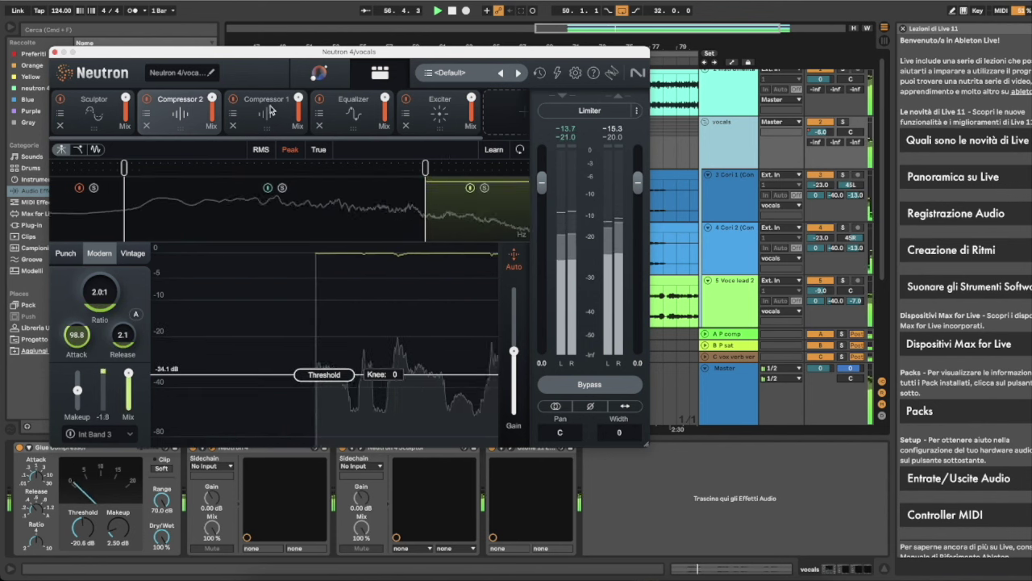
pyautogui.click(266, 103)
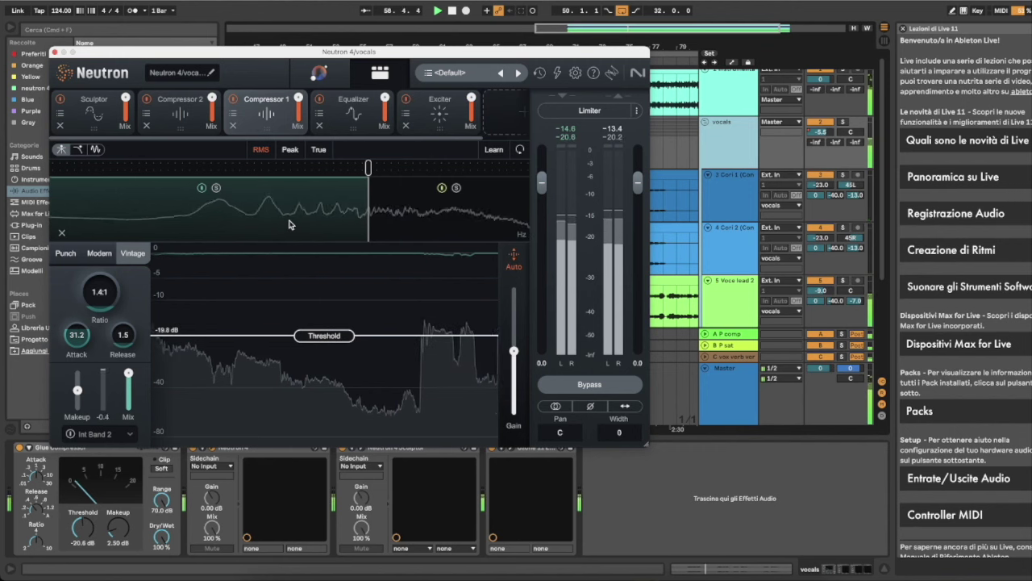
# Step: Inspect the Equalizer's high-shelf band and the Exciter in Neutron 4, and close the plug-in window
pyautogui.click(354, 105)
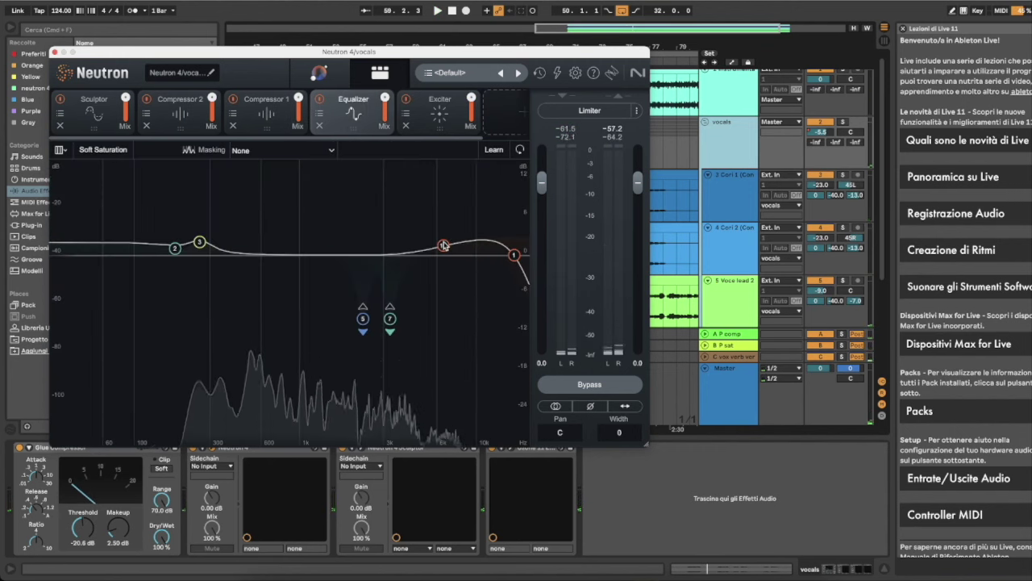
pyautogui.click(443, 246)
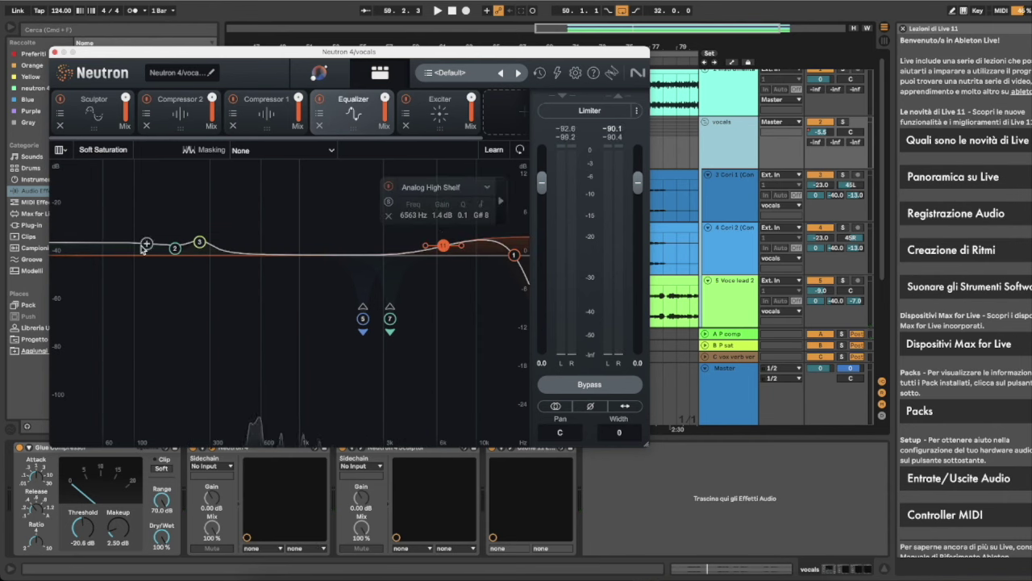
pyautogui.click(448, 113)
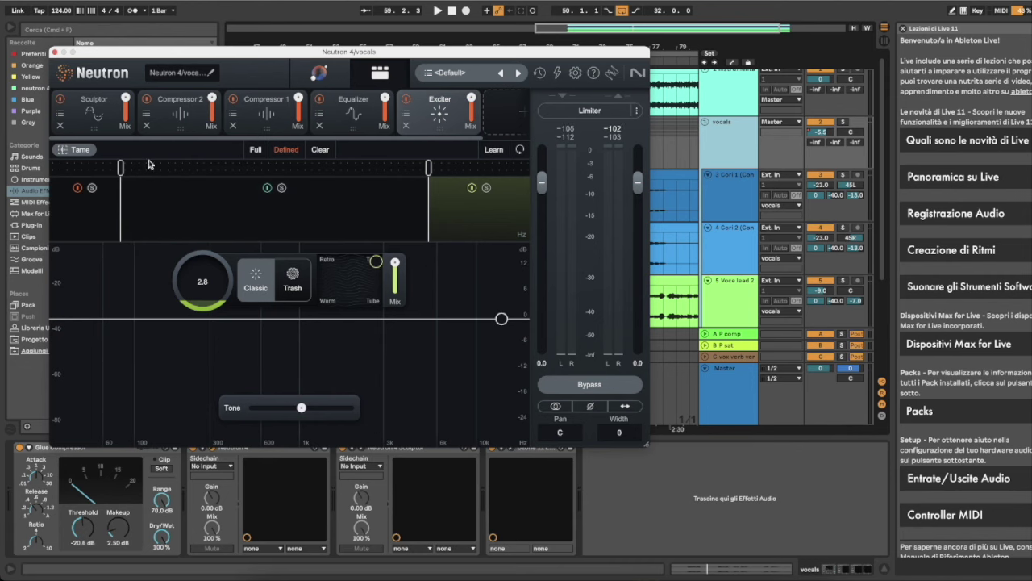
pyautogui.click(53, 53)
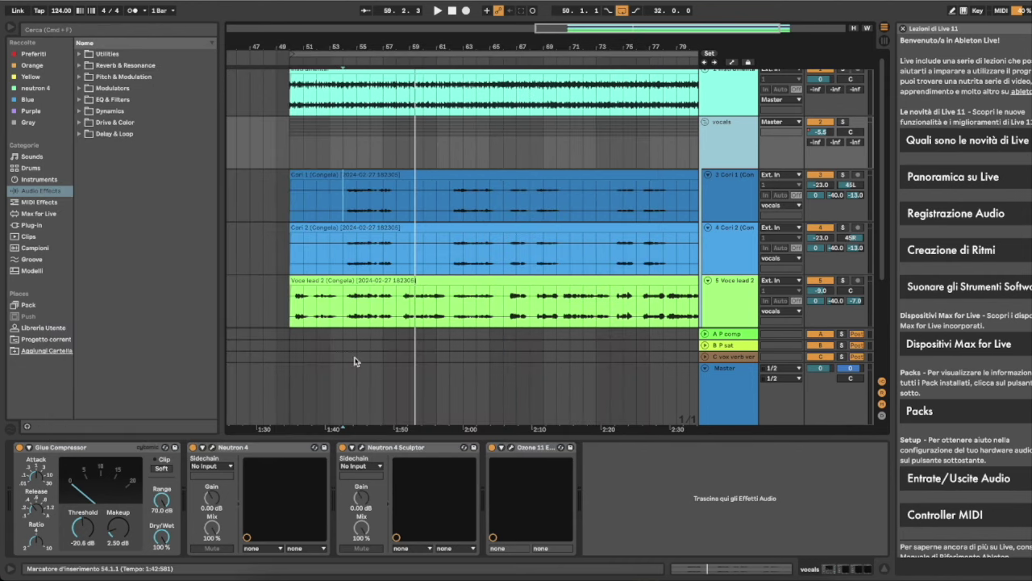
# Step: Inspect the vocals group's Neutron 4 Sculptor and the bell band in its Ozone 11 Equalizer's mid channel, closing each plug-in window
pyautogui.click(363, 448)
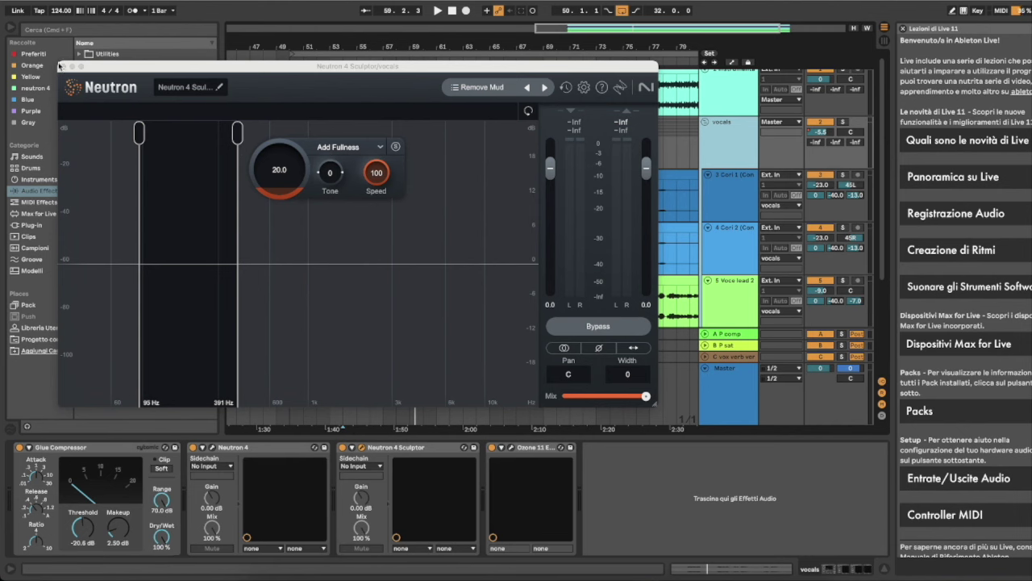
pyautogui.click(62, 67)
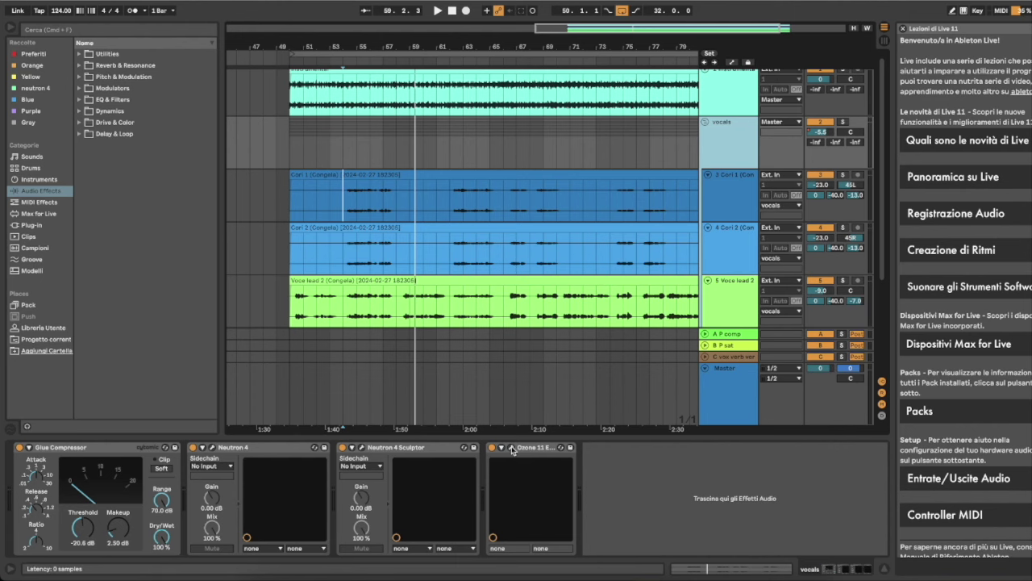
pyautogui.click(511, 448)
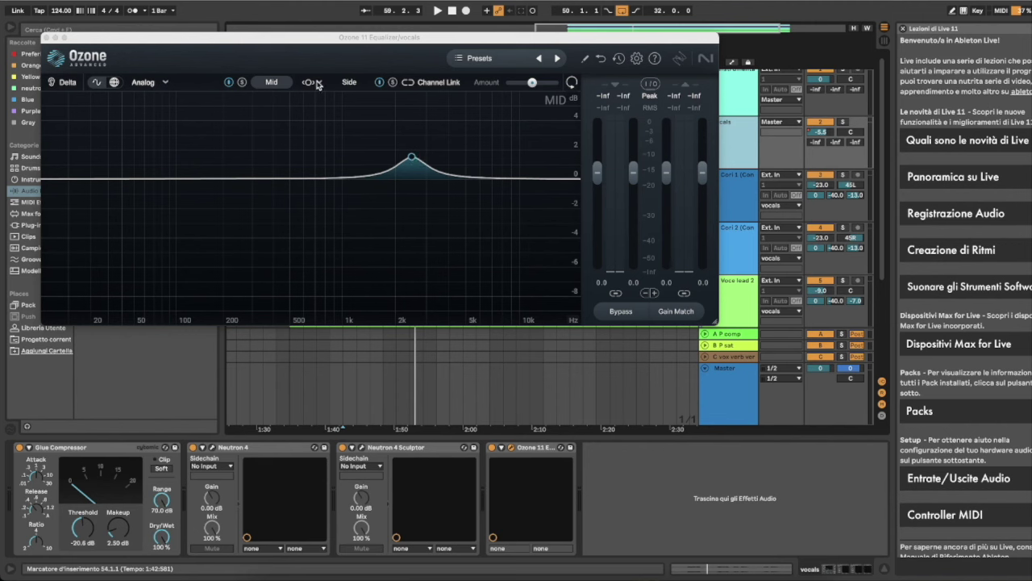
pyautogui.click(412, 159)
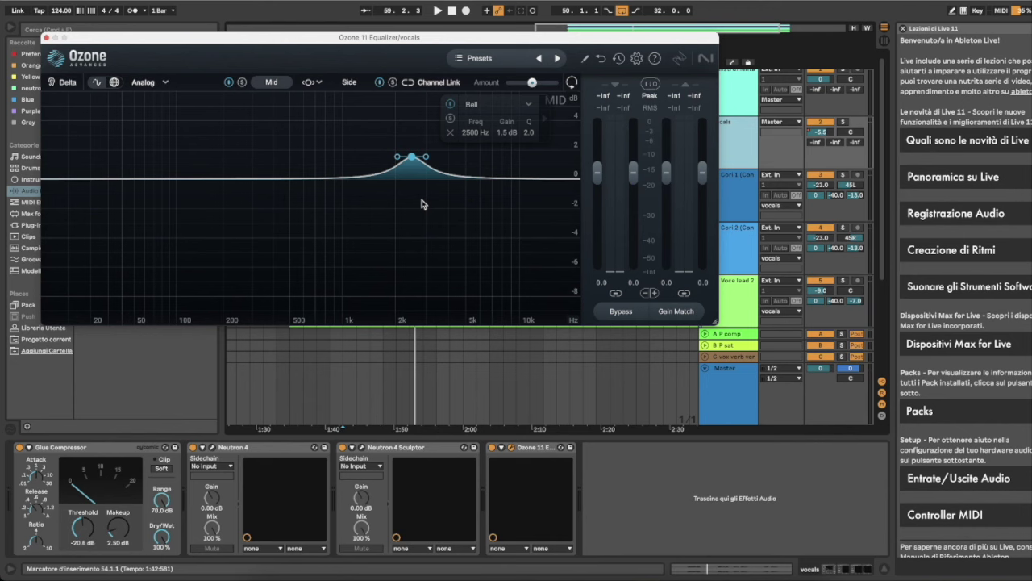
pyautogui.click(46, 38)
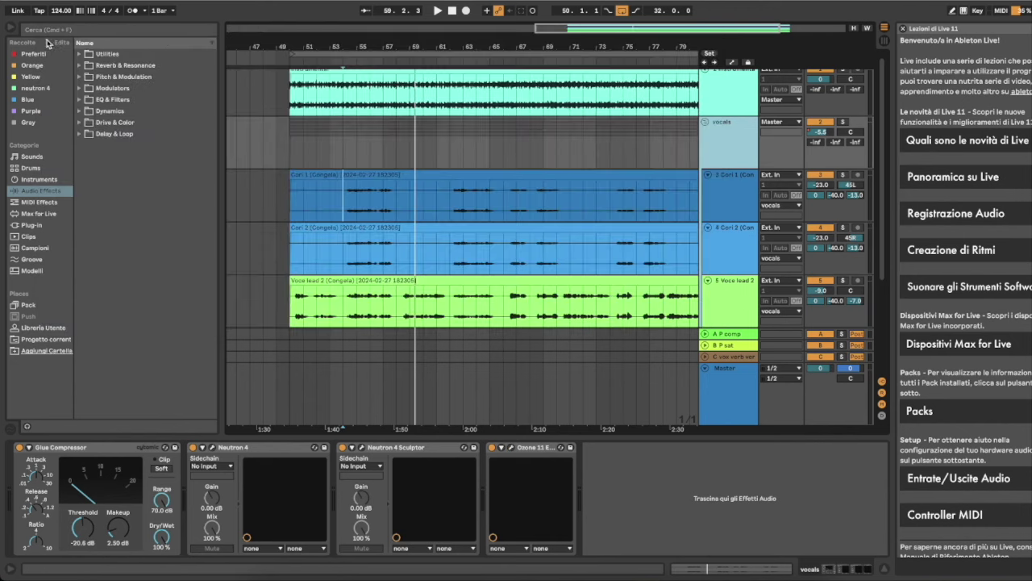